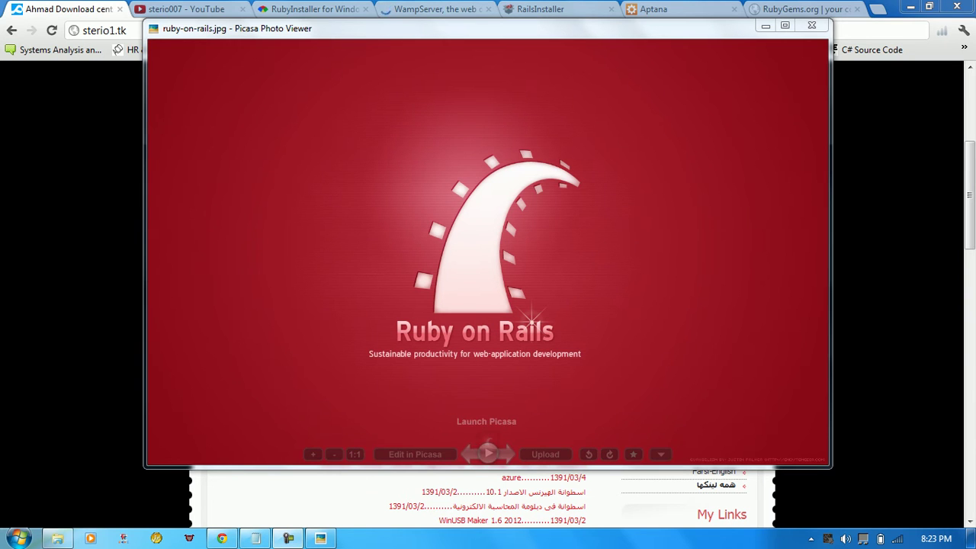
Close the ruby-on-rails.jpg picture to return to the sterio1.tk blog page
key(Escape)
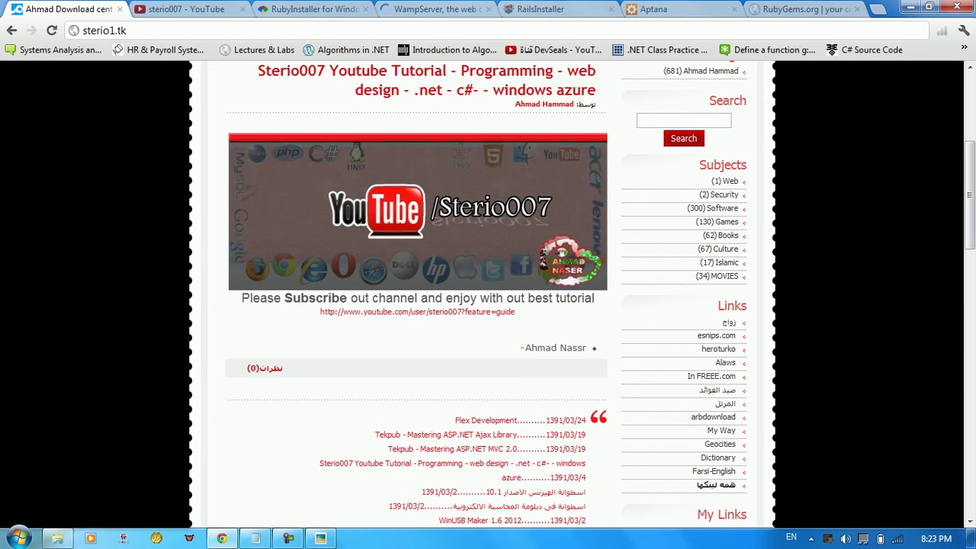
Scroll through the sterio007 YouTube playlists, then move on to the RubyInstaller for Windows tab
key(ctrl+Tab)
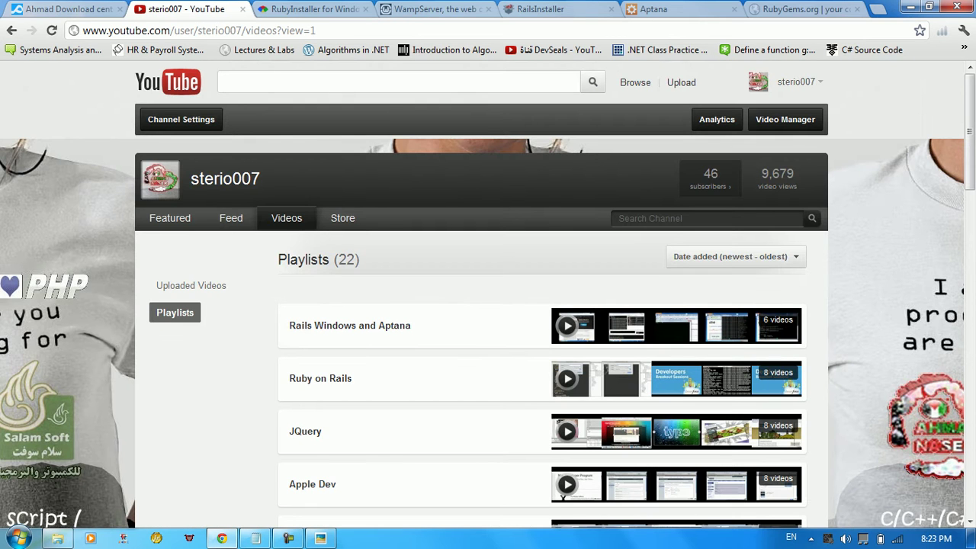
scroll(412, 252, down, 6)
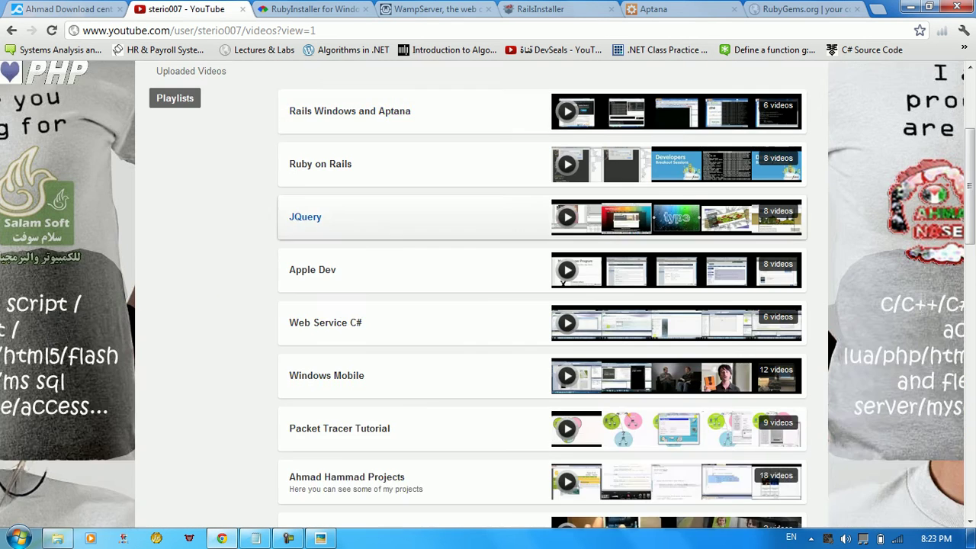
scroll(412, 252, down, 4)
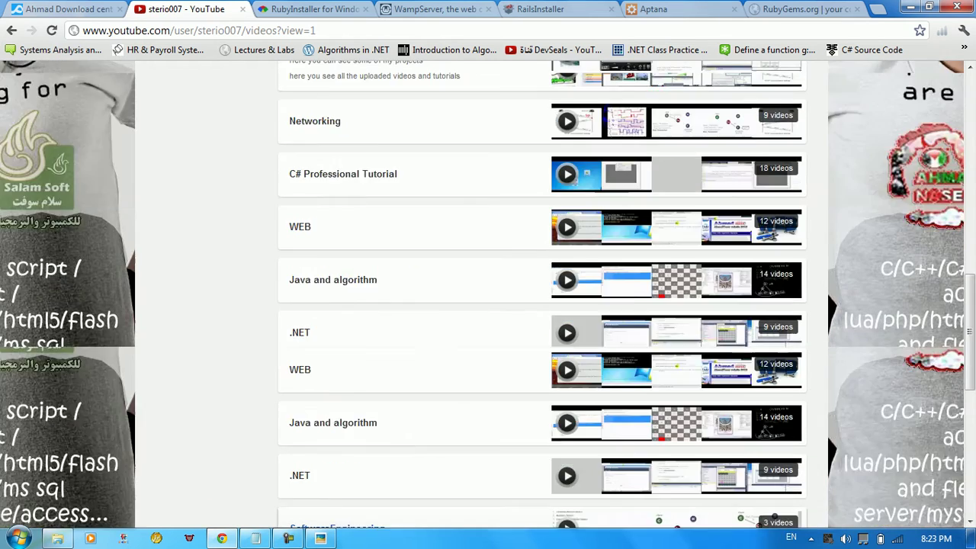
scroll(411, 252, up, 6)
key(ctrl+Tab)
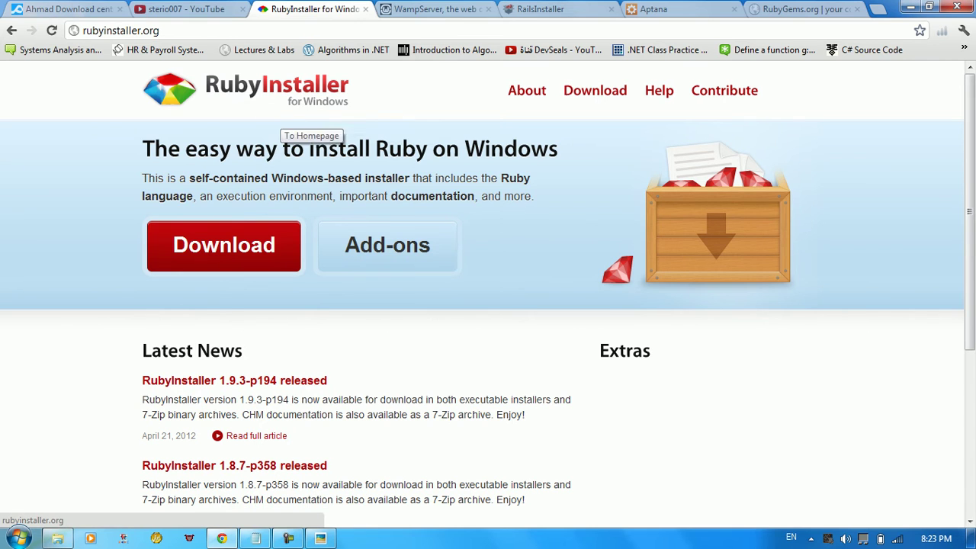
Look over the WampServer tab, scroll the RailsInstaller page, then pass Aptana Studio 3 to reach rubygems.org
key(ctrl+Tab)
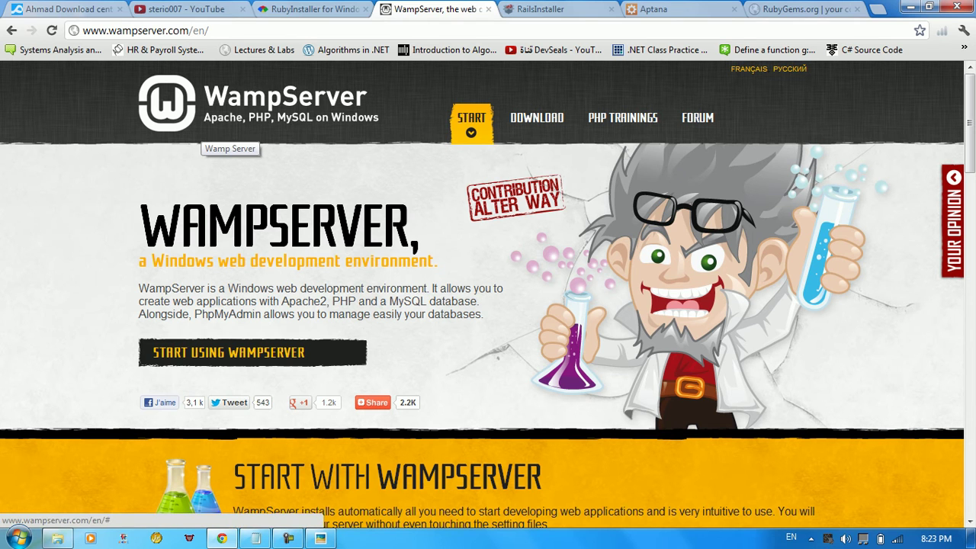
click(541, 9)
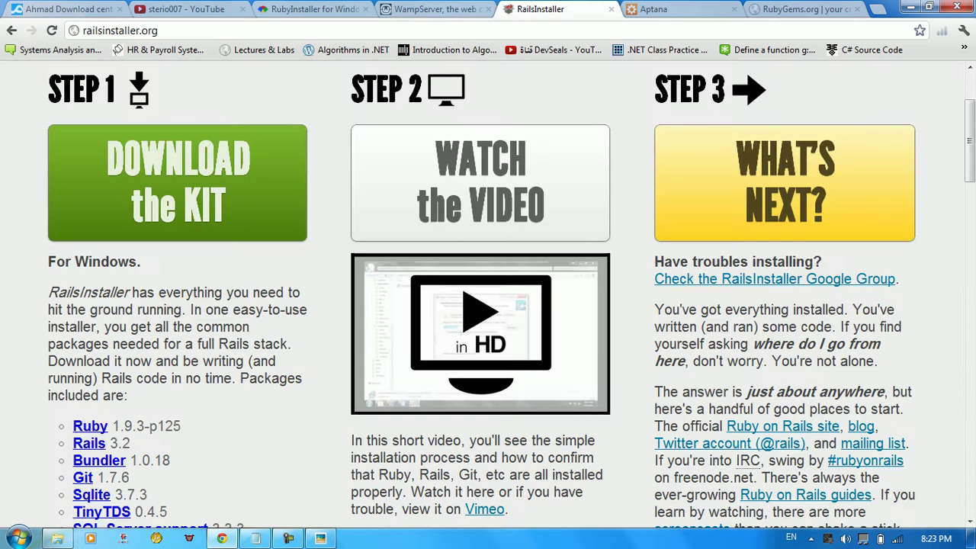
scroll(487, 305, up, 2)
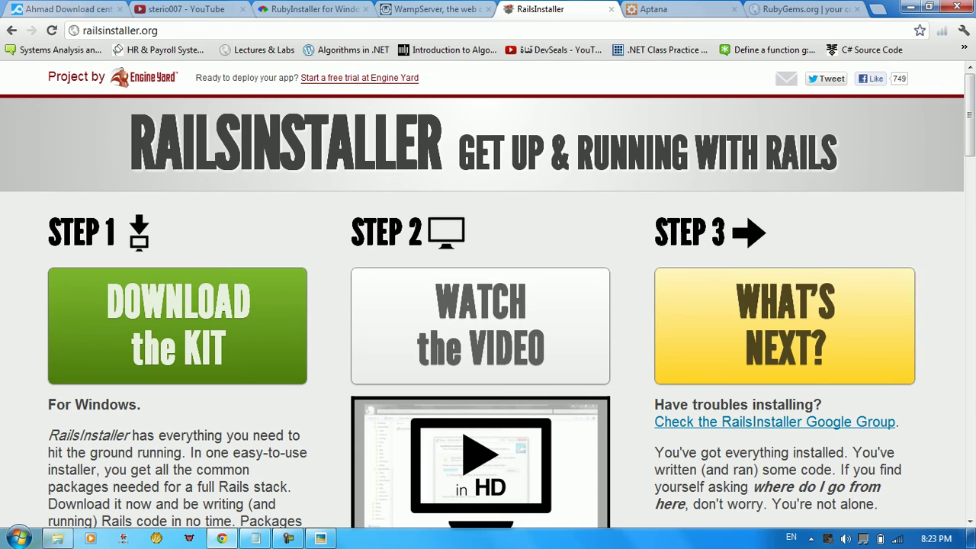
scroll(488, 305, down, 5)
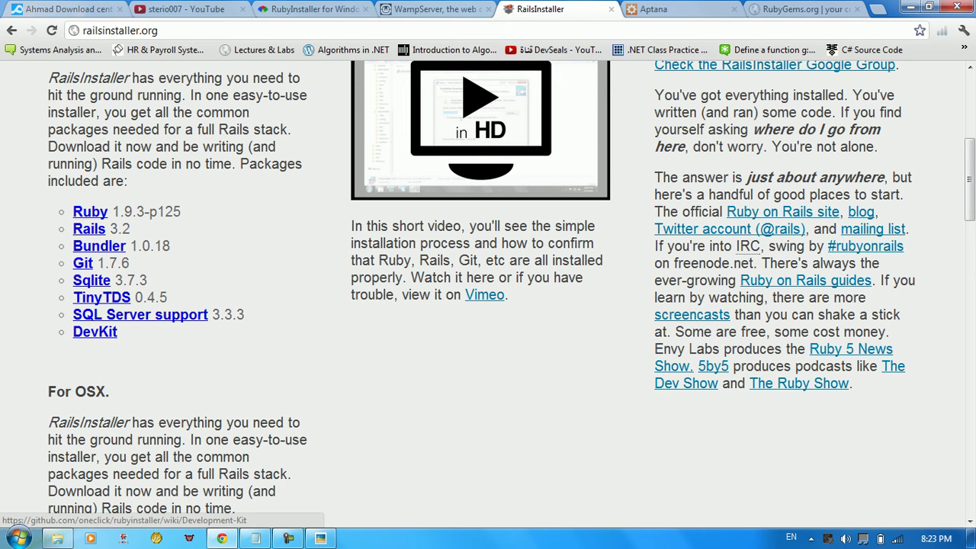
key(ctrl+Tab)
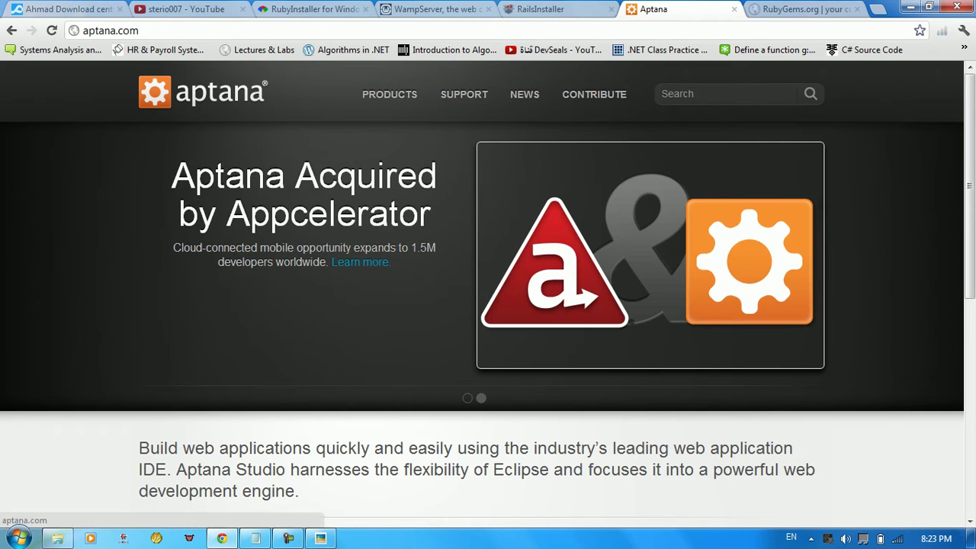
key(ctrl+Tab)
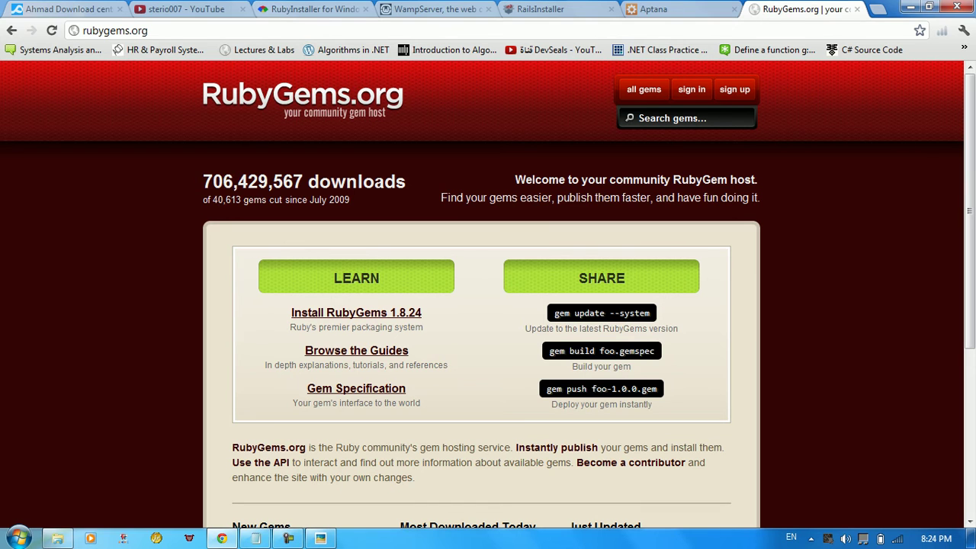
Run ruby -v in a command prompt, see ruby isn't recognized, and close the window
click(18, 539)
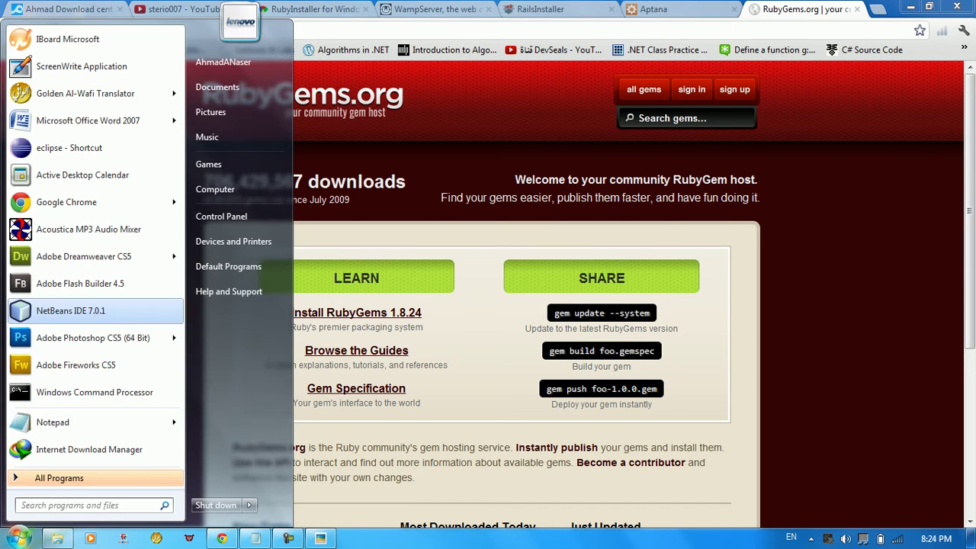
click(130, 453)
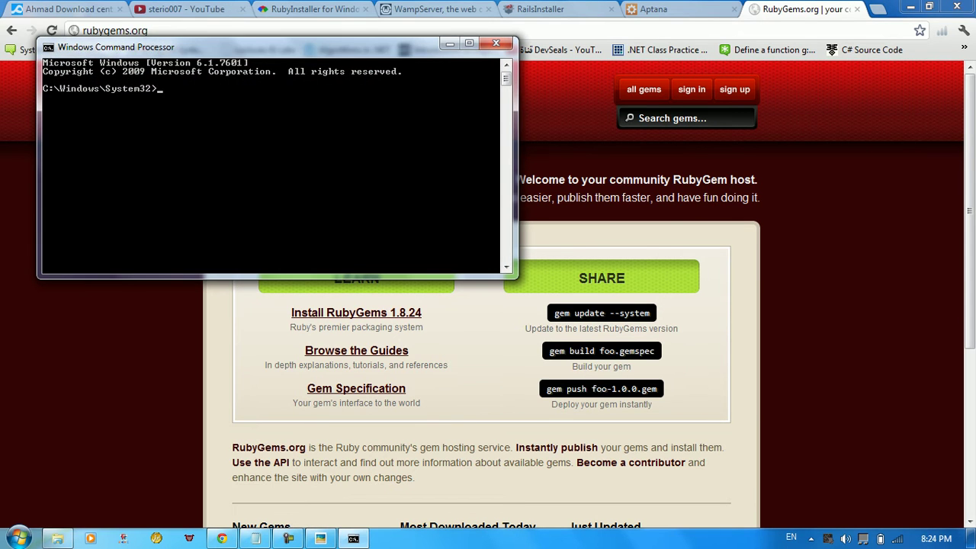
text(ruby -v)
key(Return)
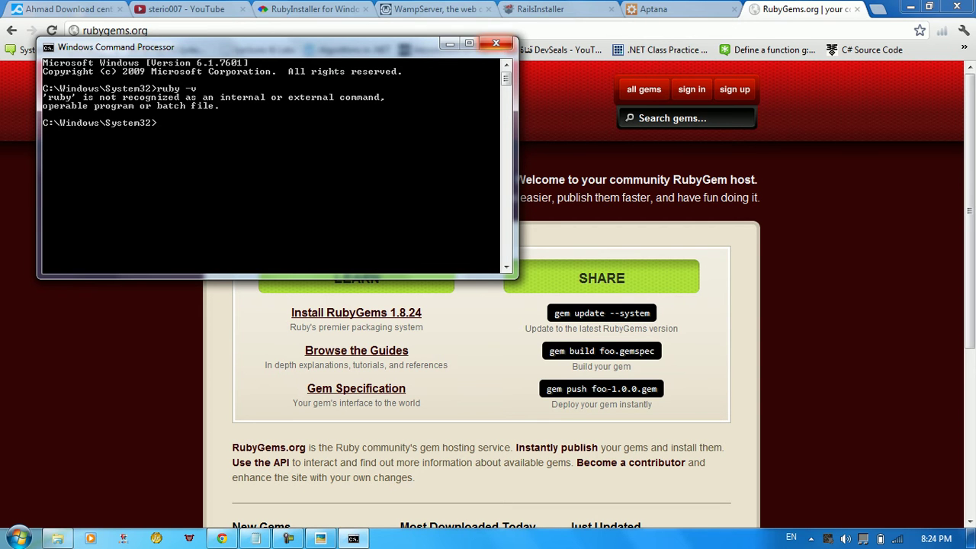
click(496, 43)
click(313, 9)
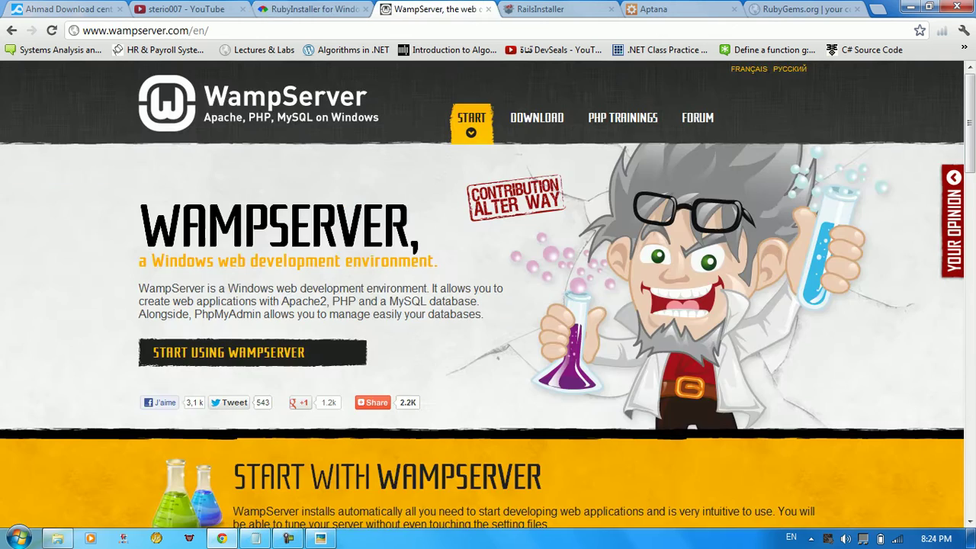
click(434, 9)
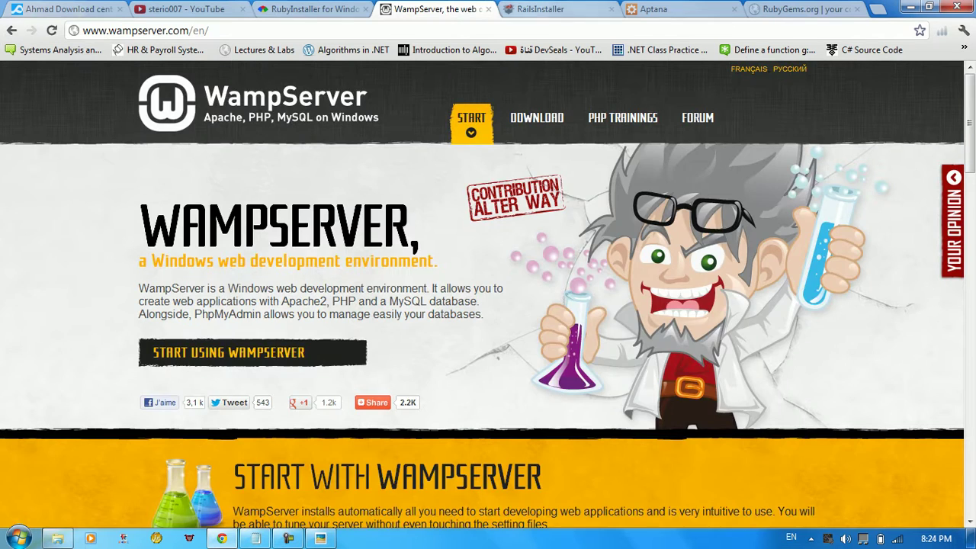
click(540, 10)
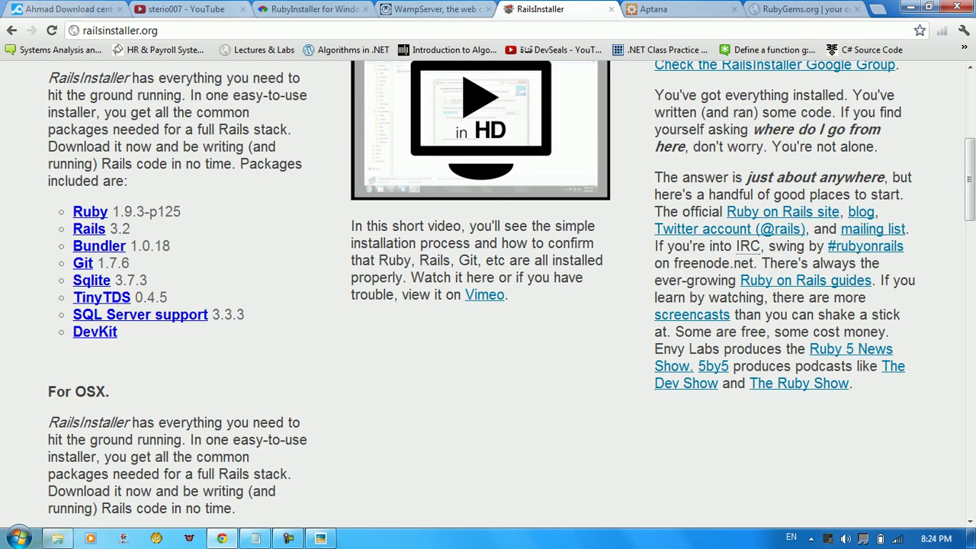
click(312, 10)
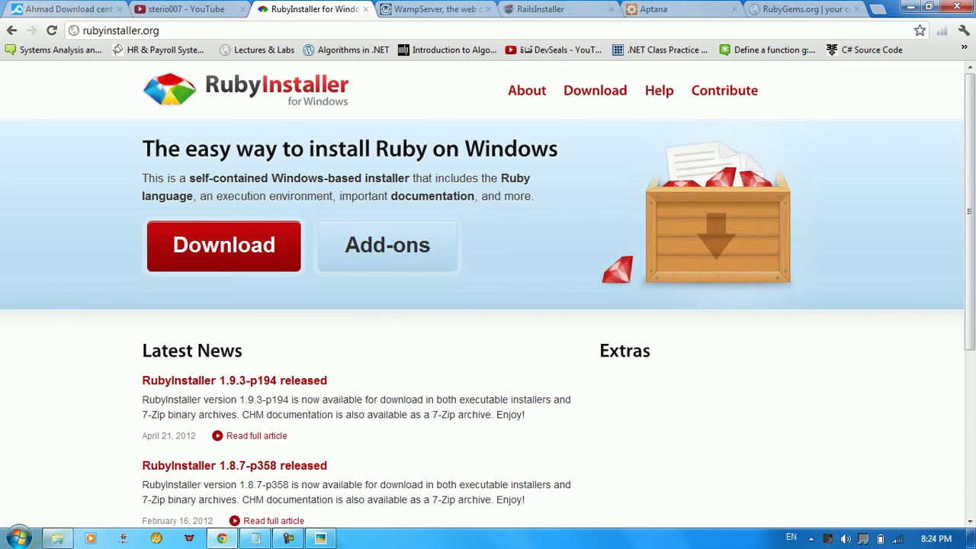
click(539, 9)
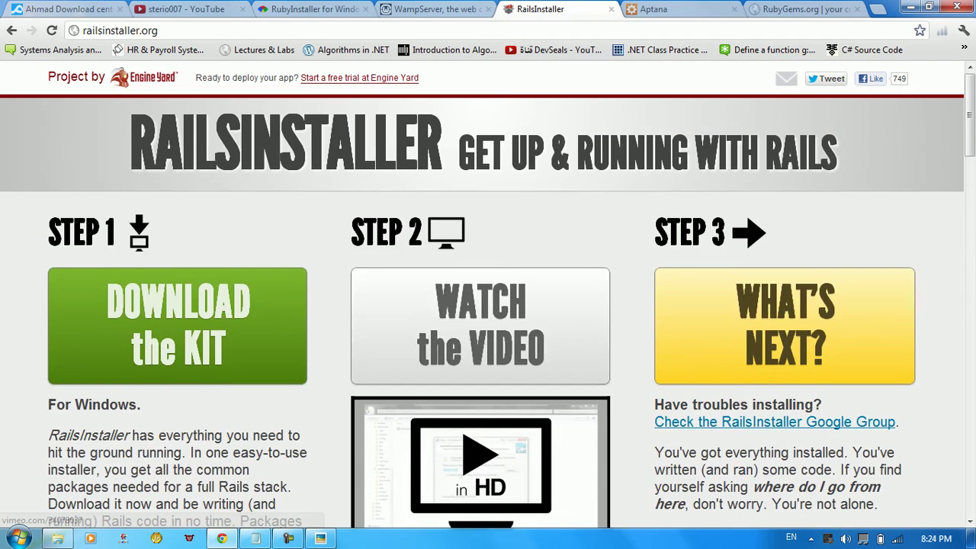
scroll(488, 289, up, 5)
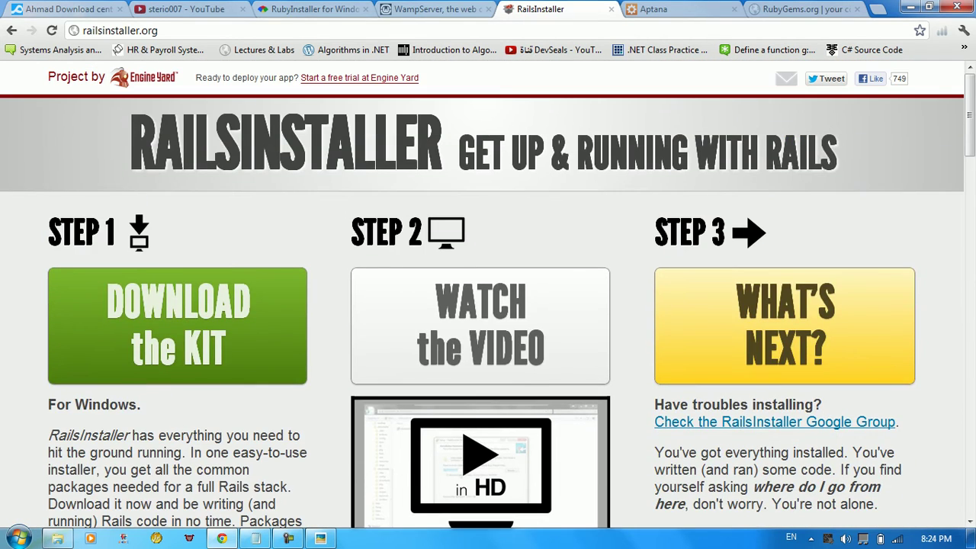
scroll(488, 305, down, 2)
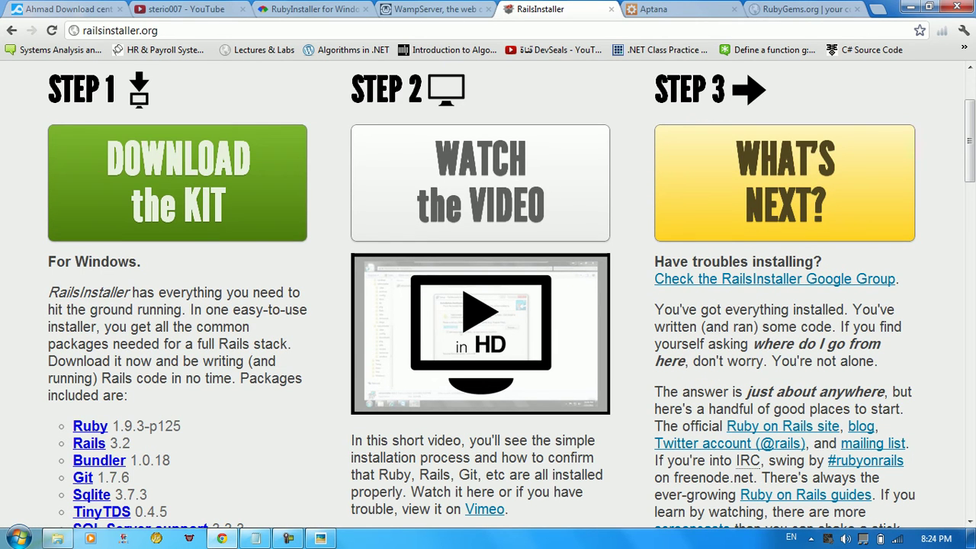
click(679, 9)
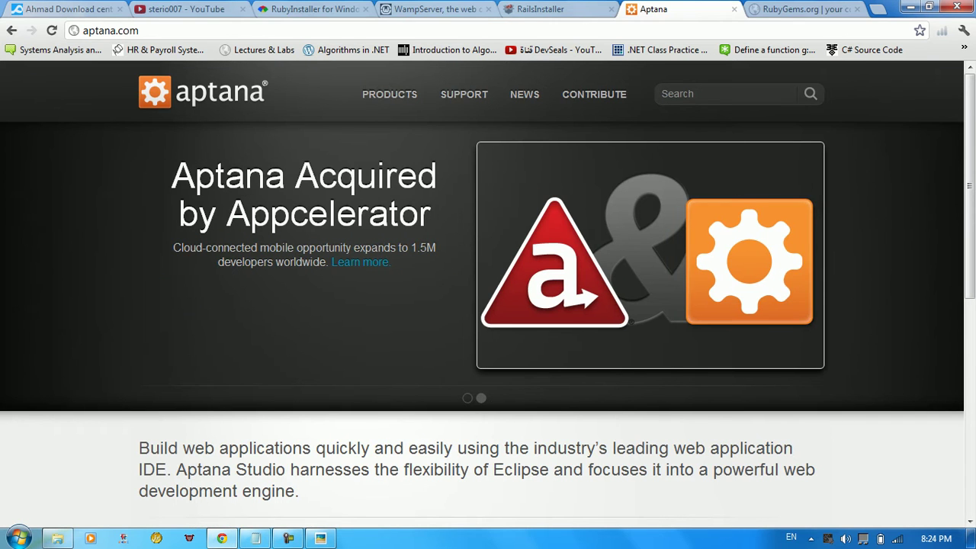
scroll(481, 290, down, 1)
scroll(482, 290, up, 1)
scroll(488, 294, down, 5)
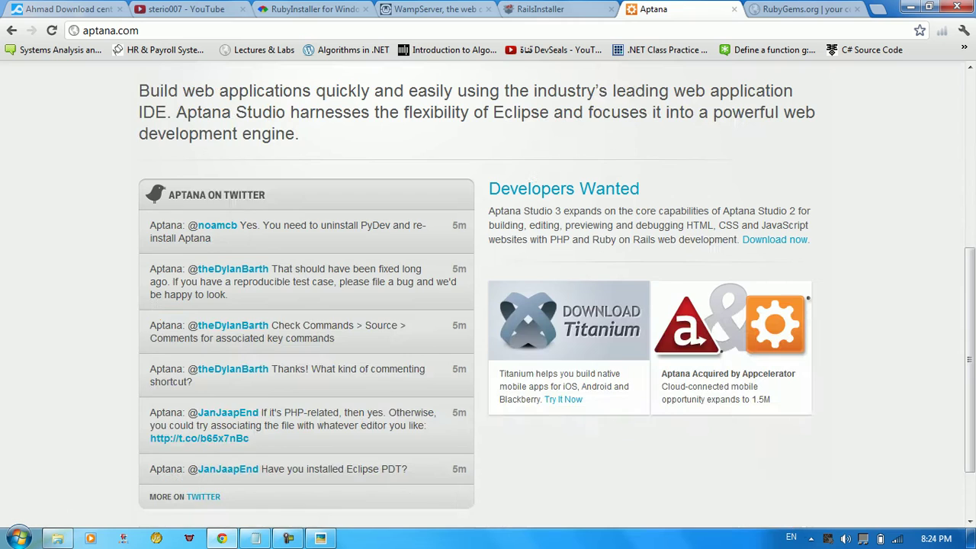
scroll(487, 294, up, 4)
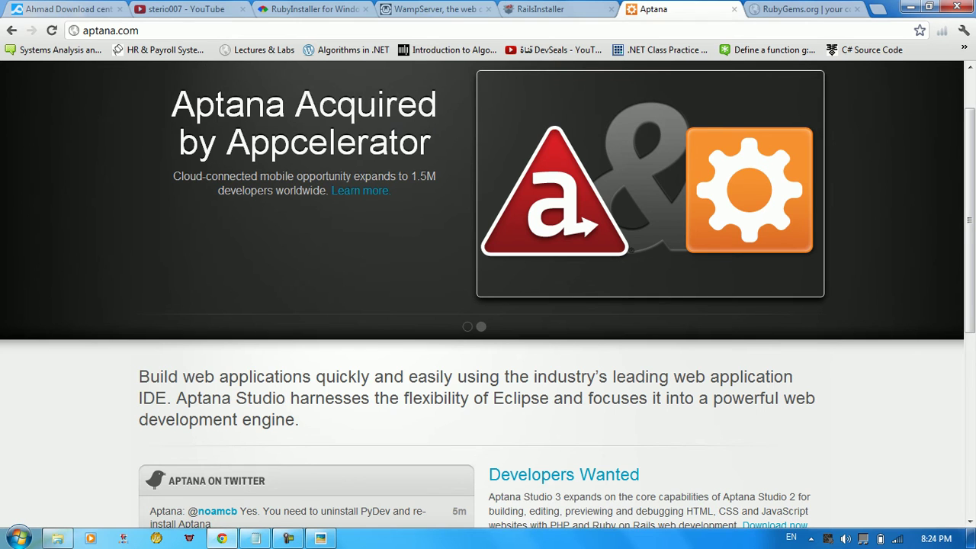
click(480, 9)
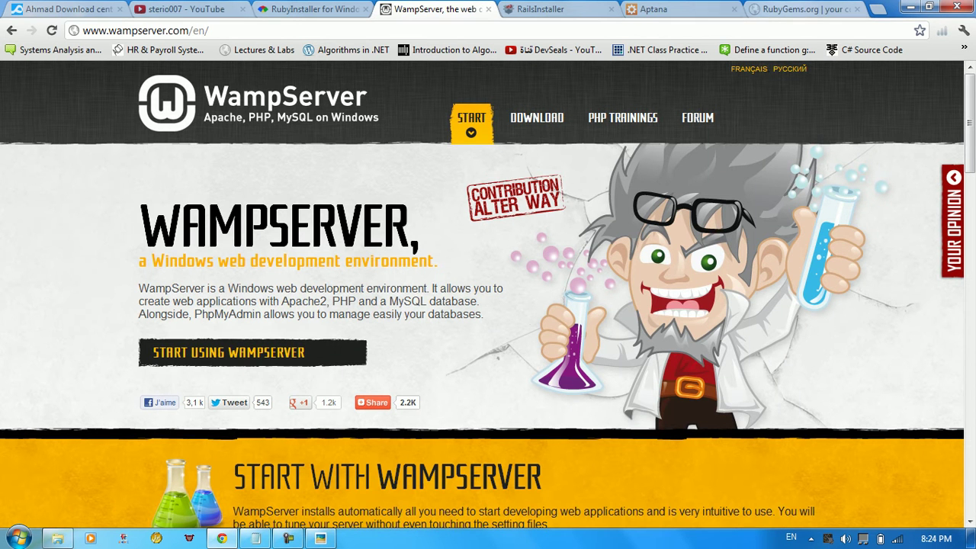
click(804, 9)
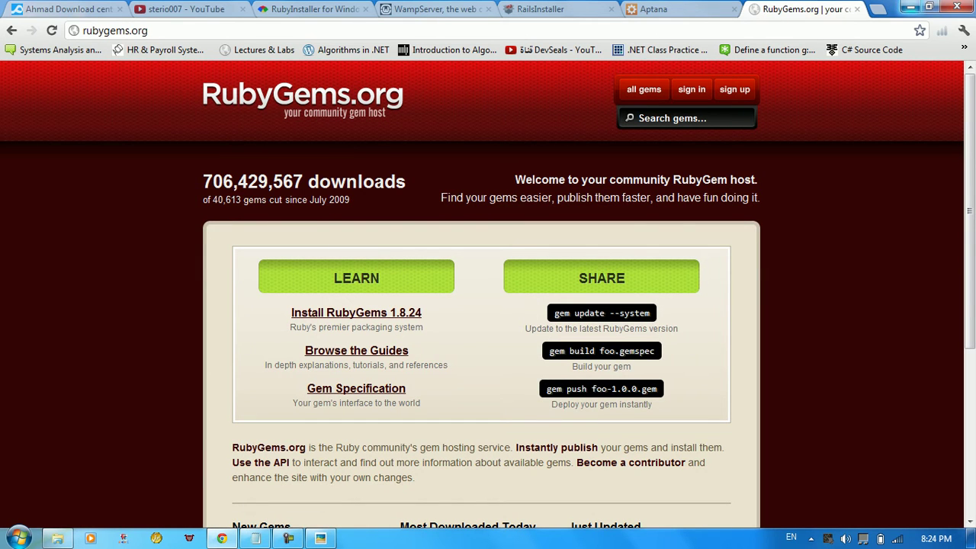
Restore the ROR Files folder window and check the Aptana, DevKit and Git installers
click(911, 7)
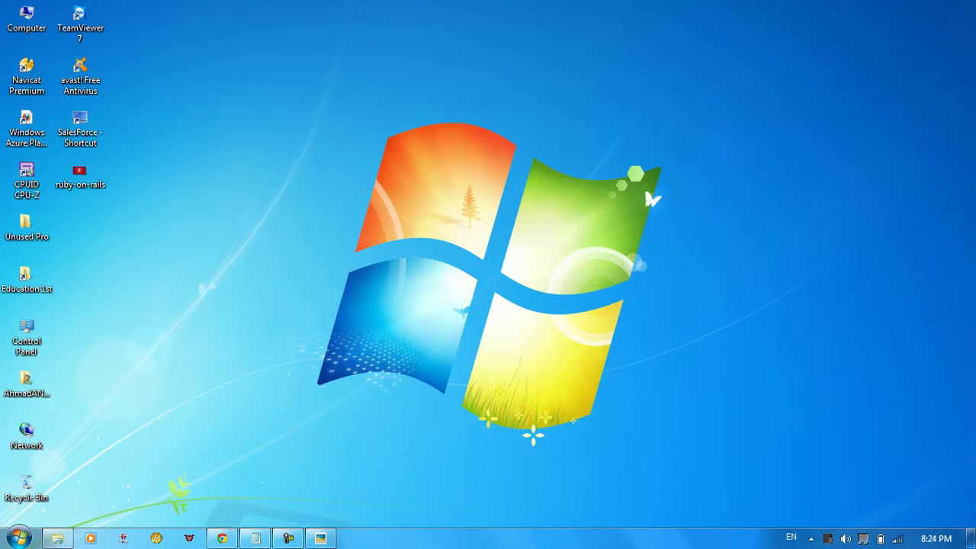
click(57, 538)
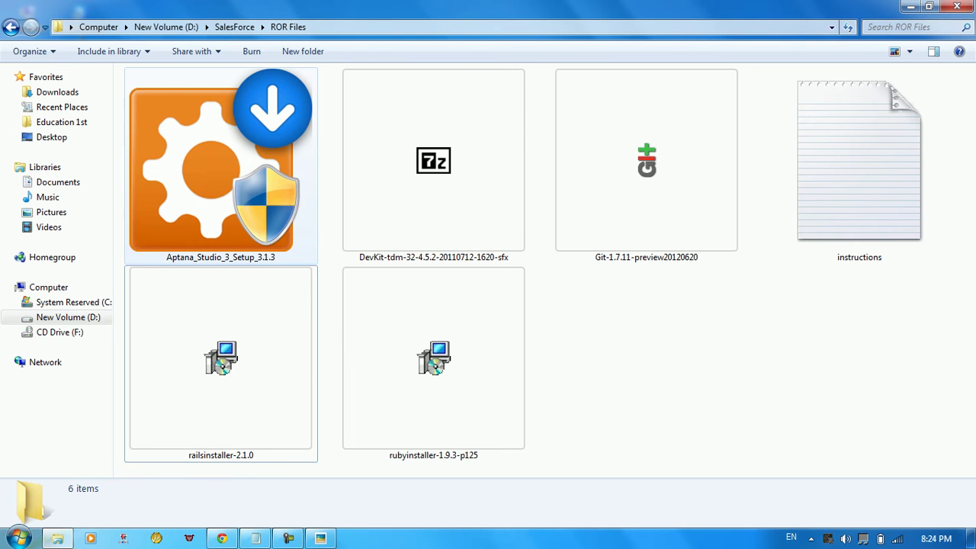
click(221, 168)
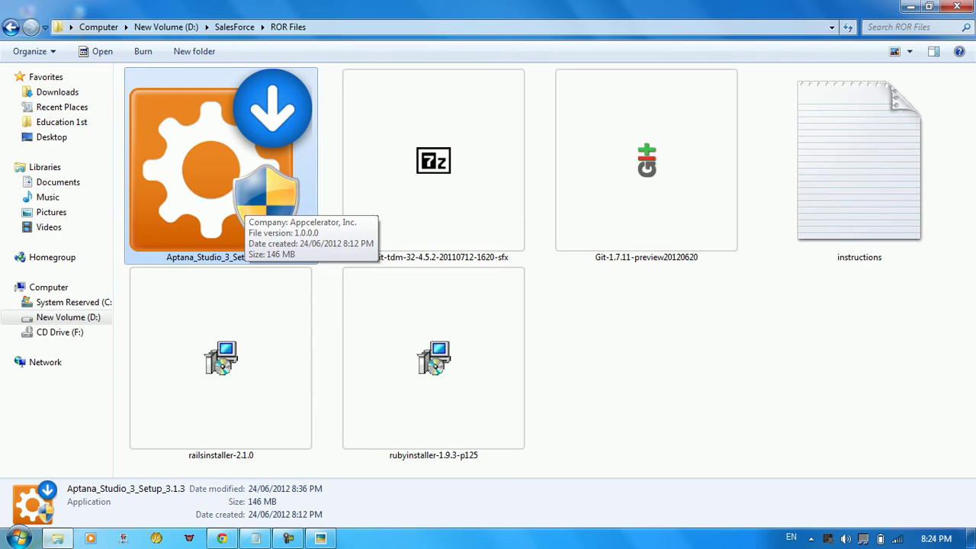
click(433, 164)
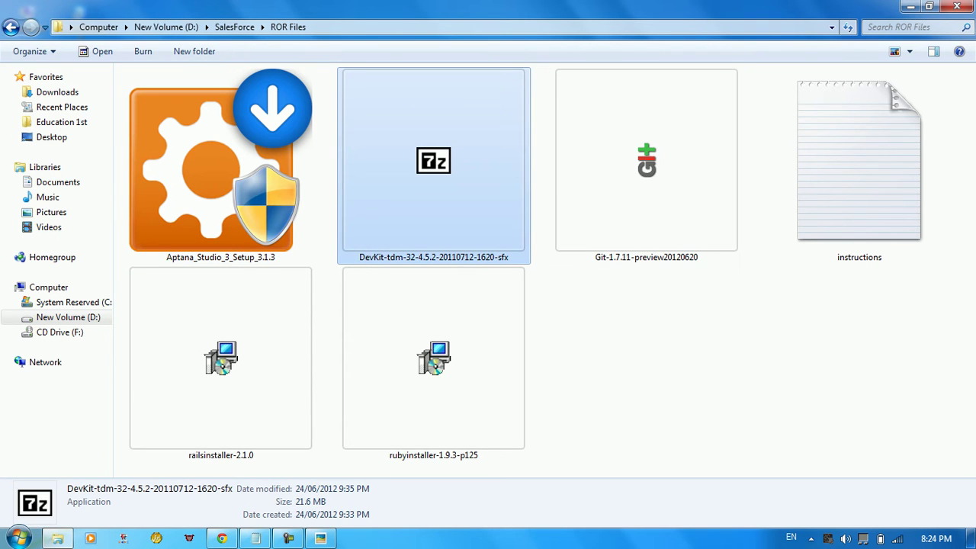
click(646, 164)
Check rubyinstaller-1.9.3-p125, then settle the selection on railsinstaller-2.1.0
click(433, 362)
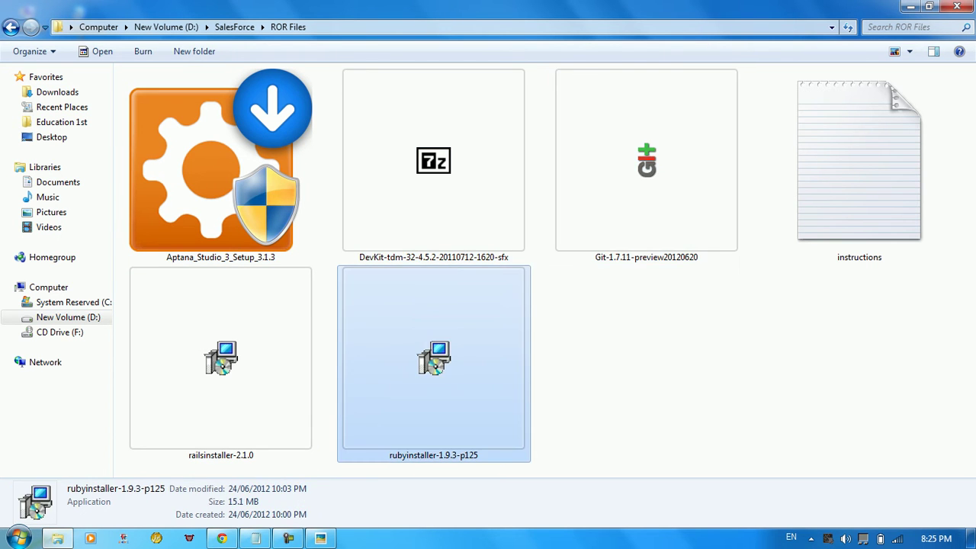
click(220, 358)
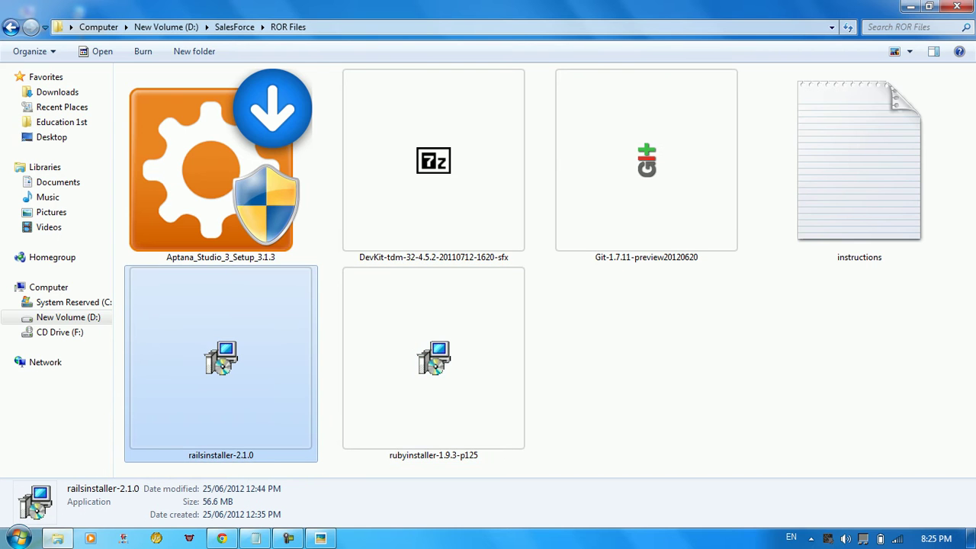
key(Up)
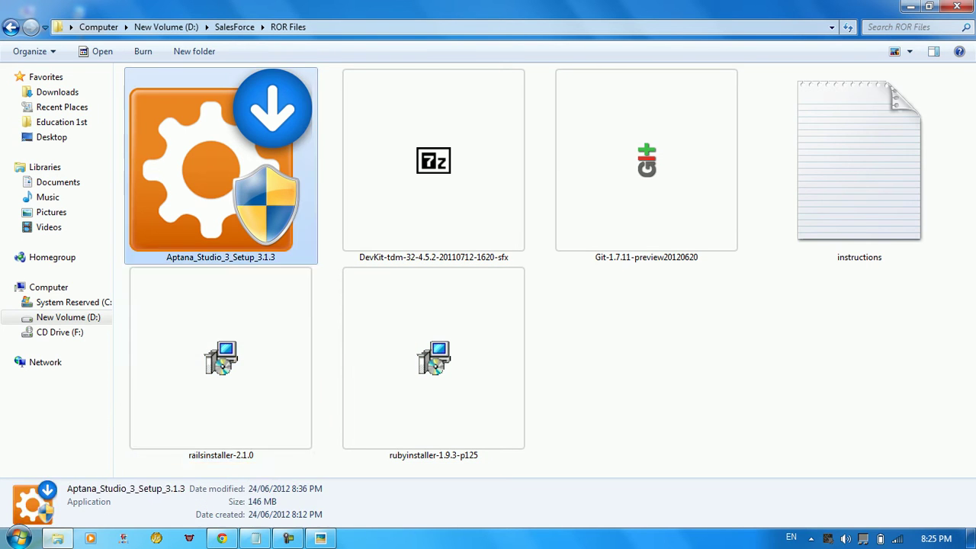
key(Down)
key(Up)
key(Down)
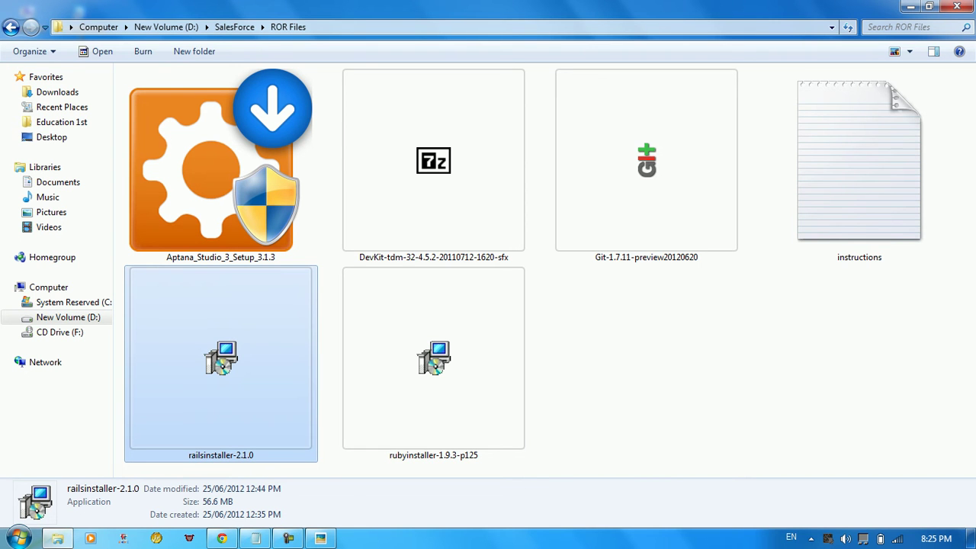
Run railsinstaller-2.1.0, accept all licences, and install to C:\RailsInstaller with Ruby, Git and DevKit on PATH
key(Return)
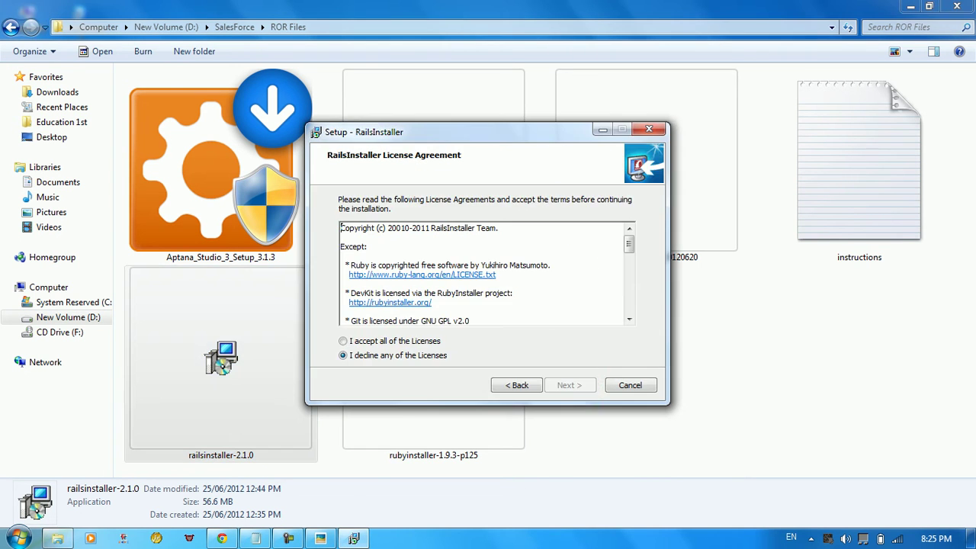
key(Up)
key(Return)
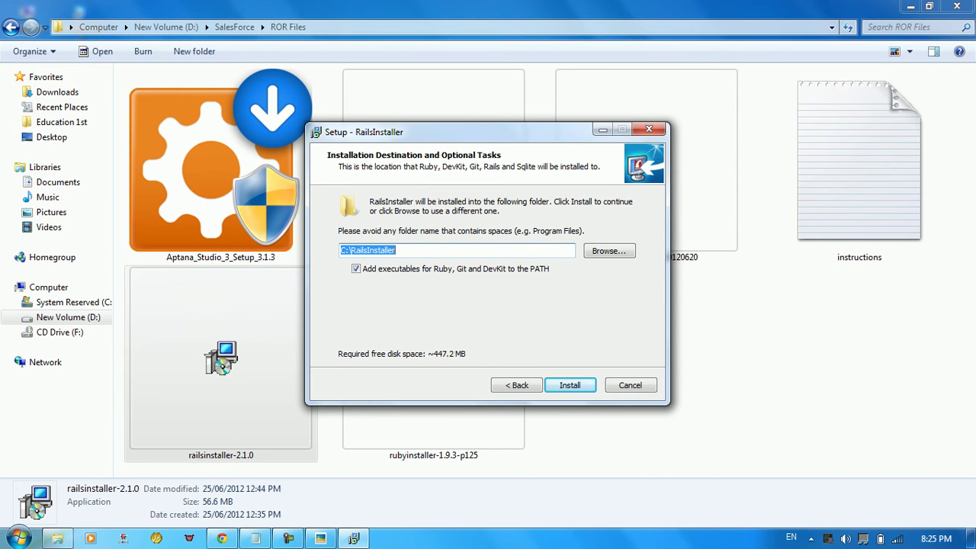
key(Return)
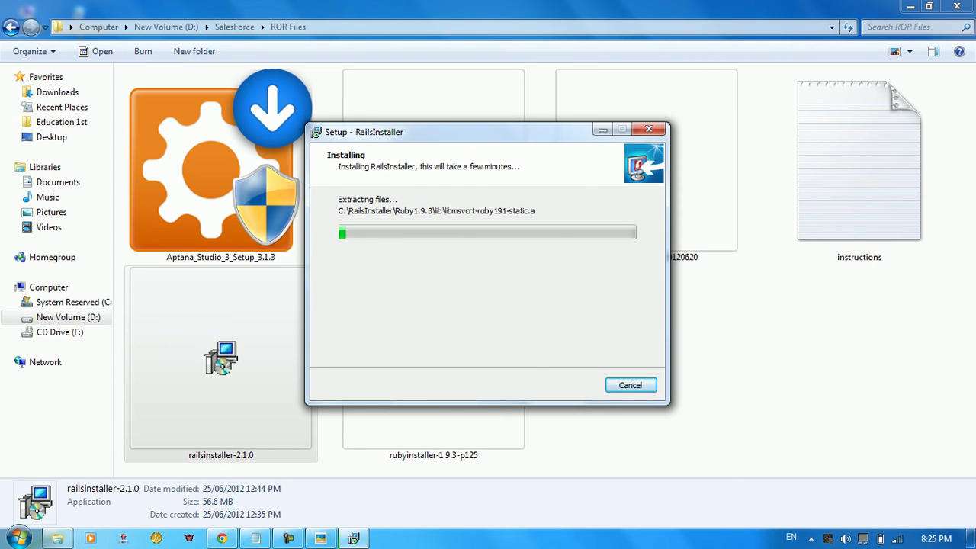
key(F9)
key(F9)
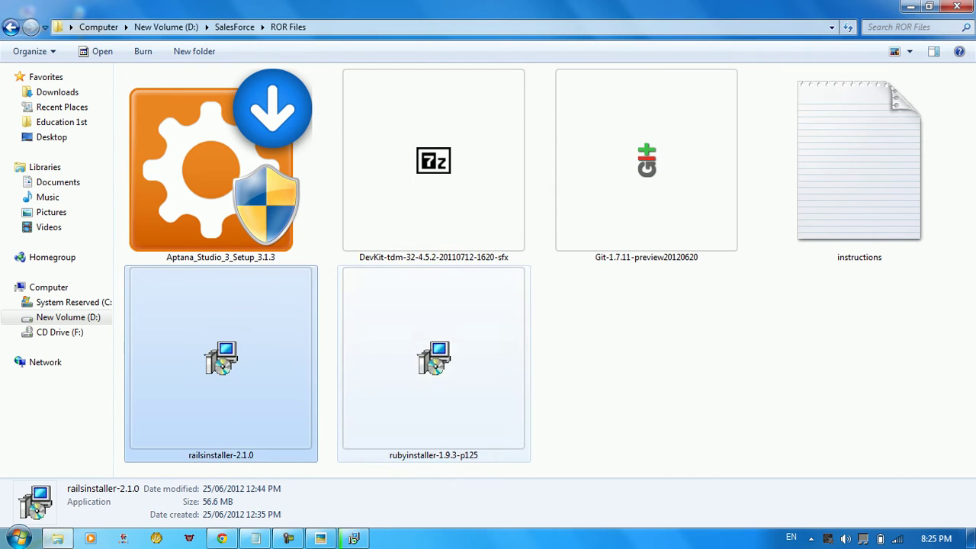
click(433, 358)
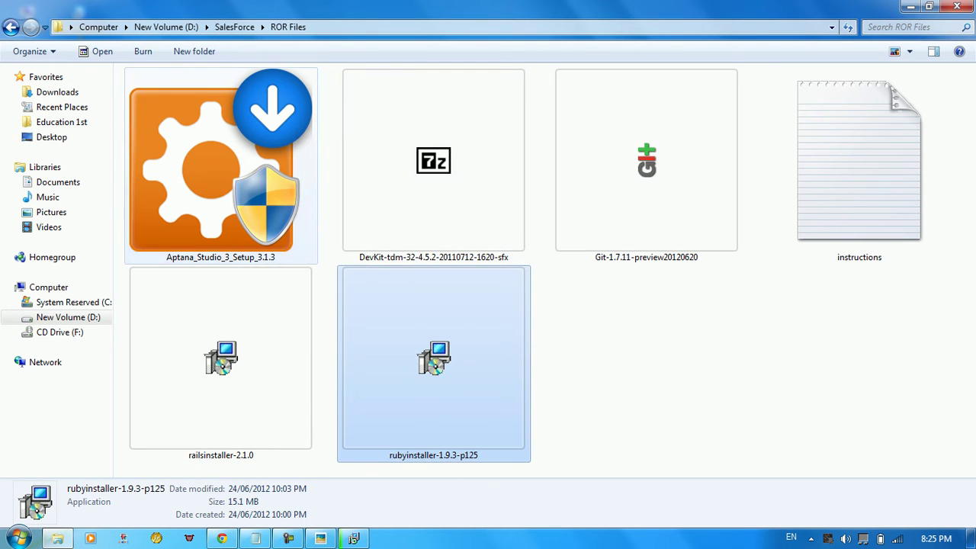
Run iisreset -stop in an administrator command prompt, then close the prompt
click(220, 167)
ctrl+click(220, 168)
key(super)
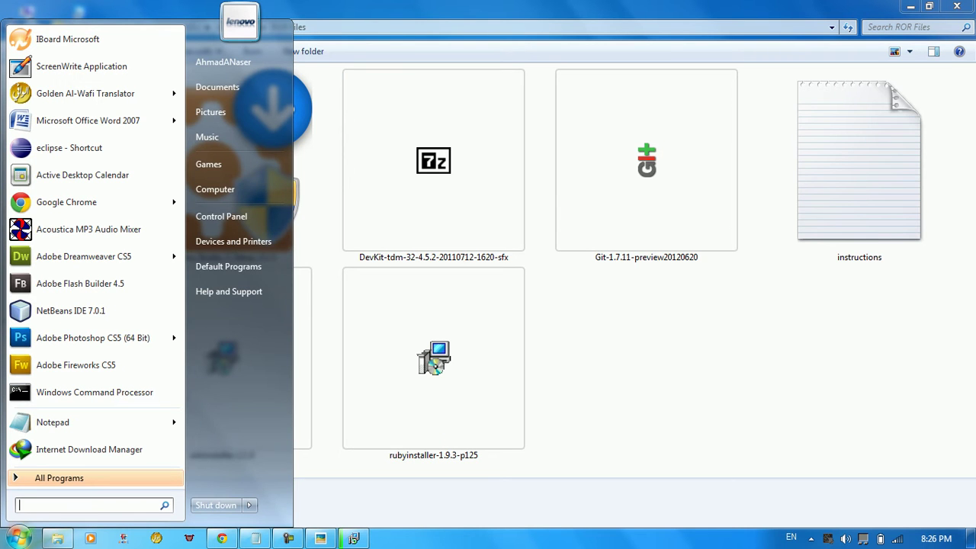
right_click(59, 389)
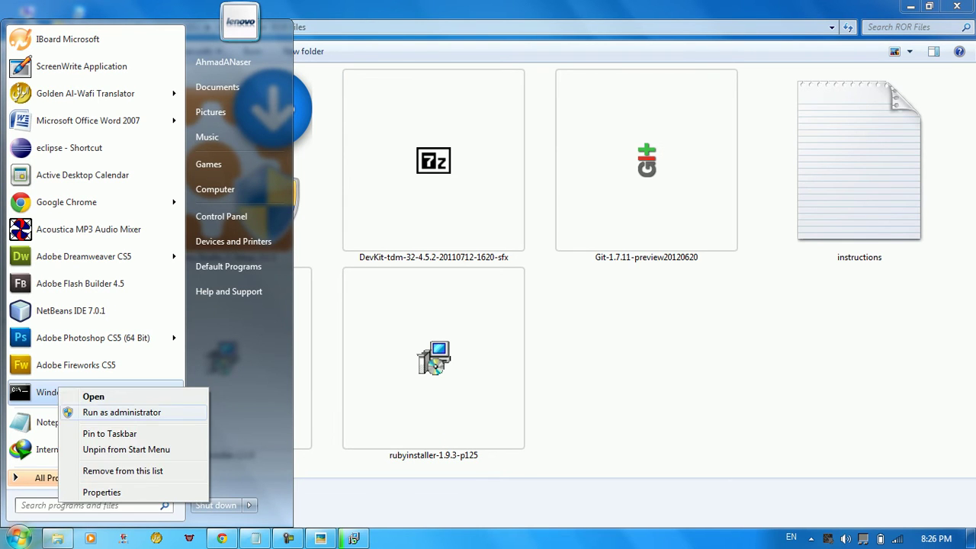
click(95, 412)
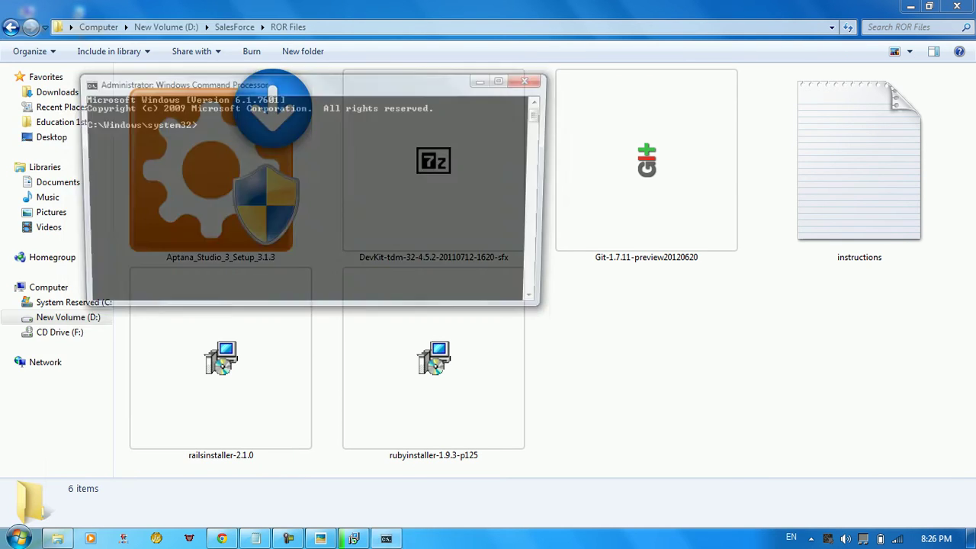
text(ii)
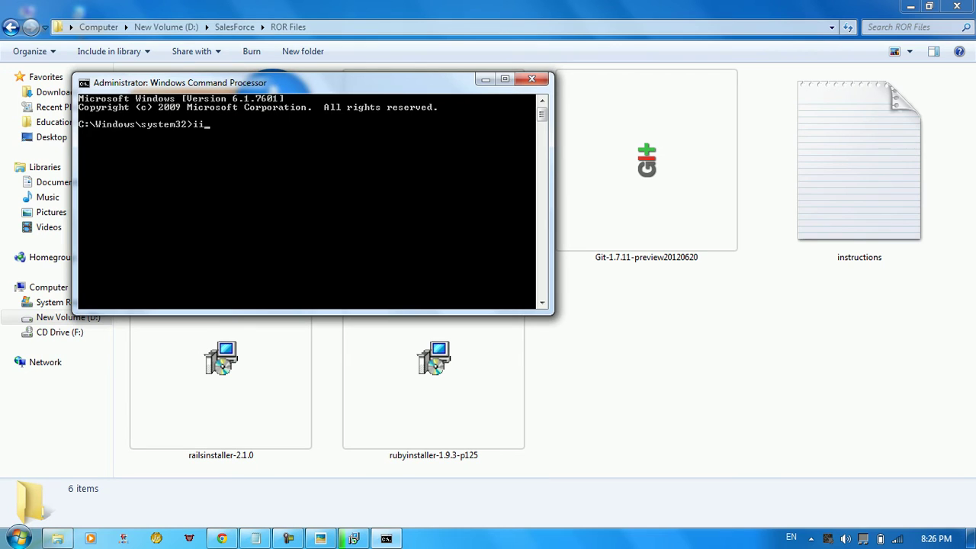
text(sreset -stop)
key(Return)
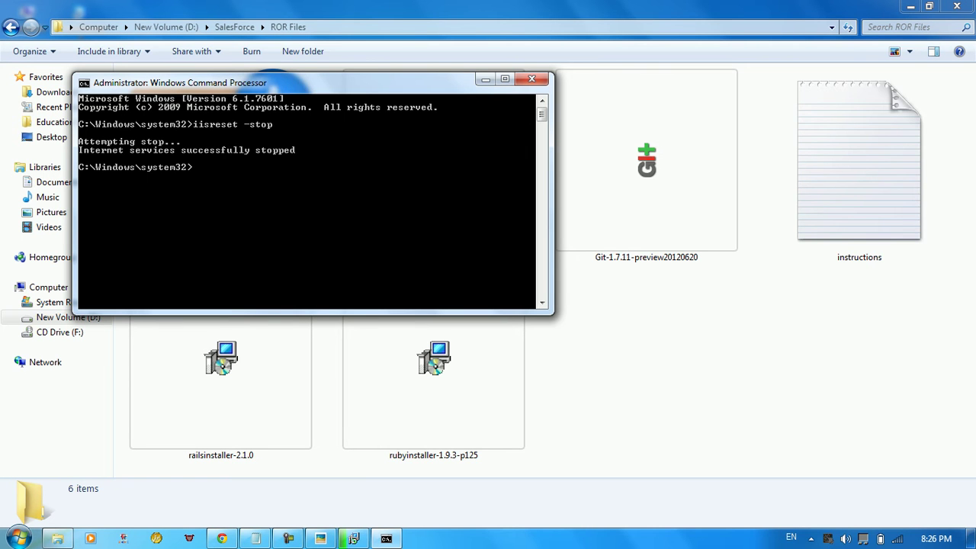
click(531, 79)
key(super)
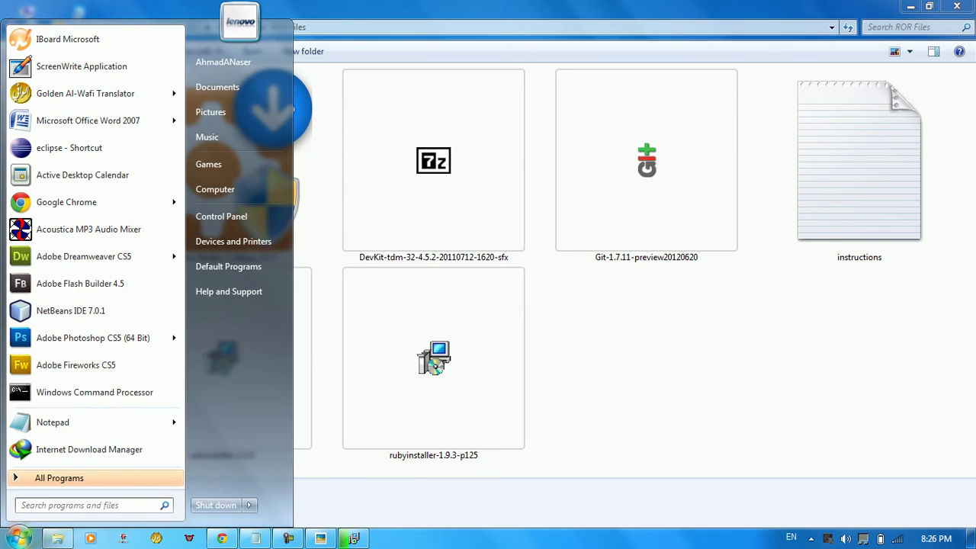
Launch WampServer via a 'wamp' search, check its tray menu, then open the Computer window
text(wamp)
key(Return)
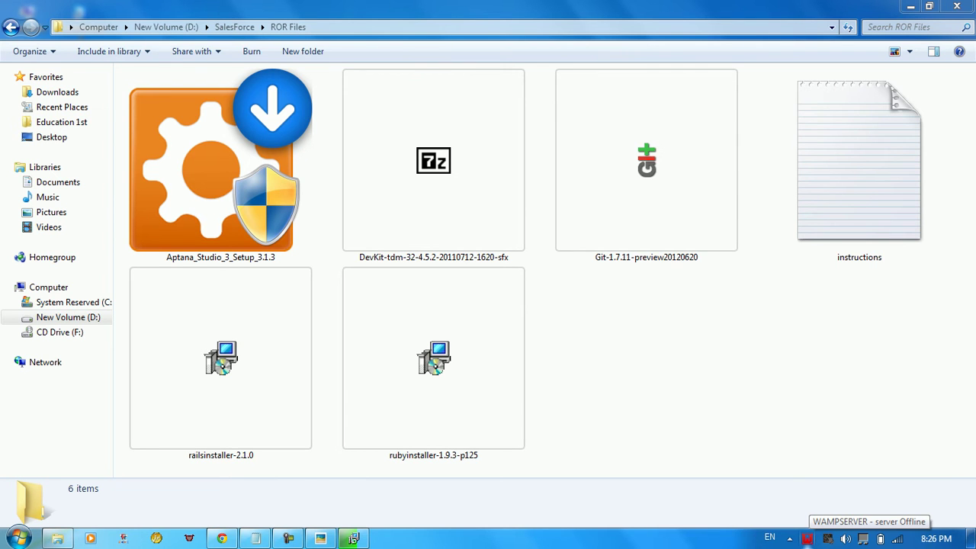
click(806, 538)
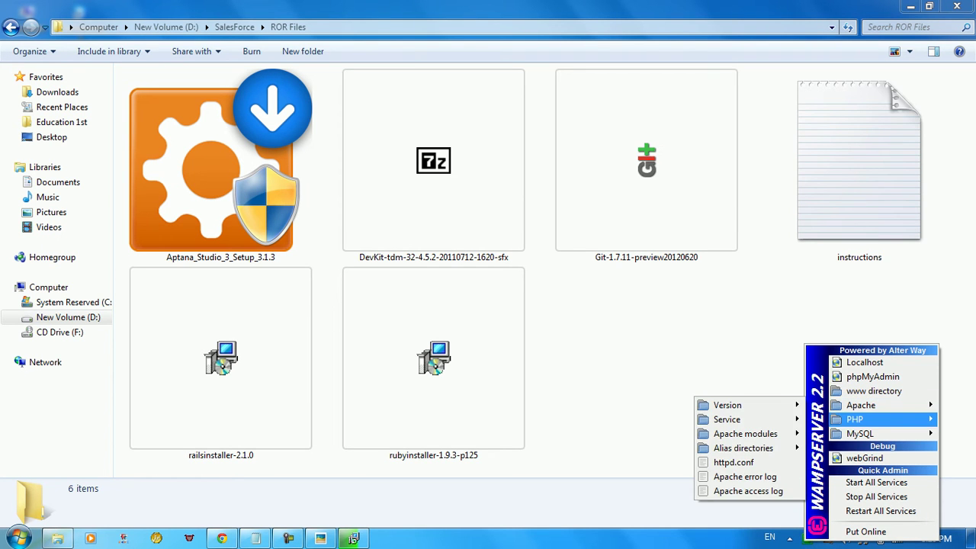
mouse_move(860, 433)
click(19, 538)
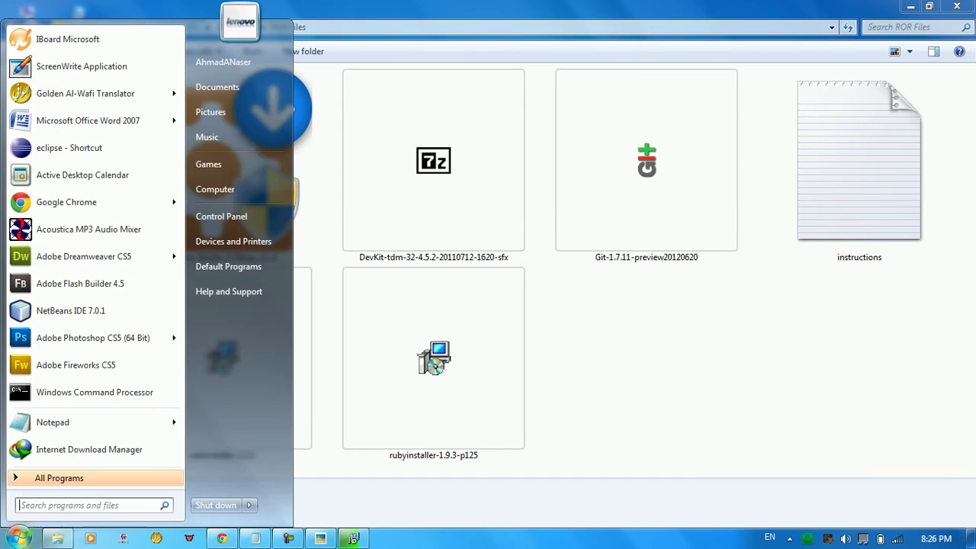
click(225, 188)
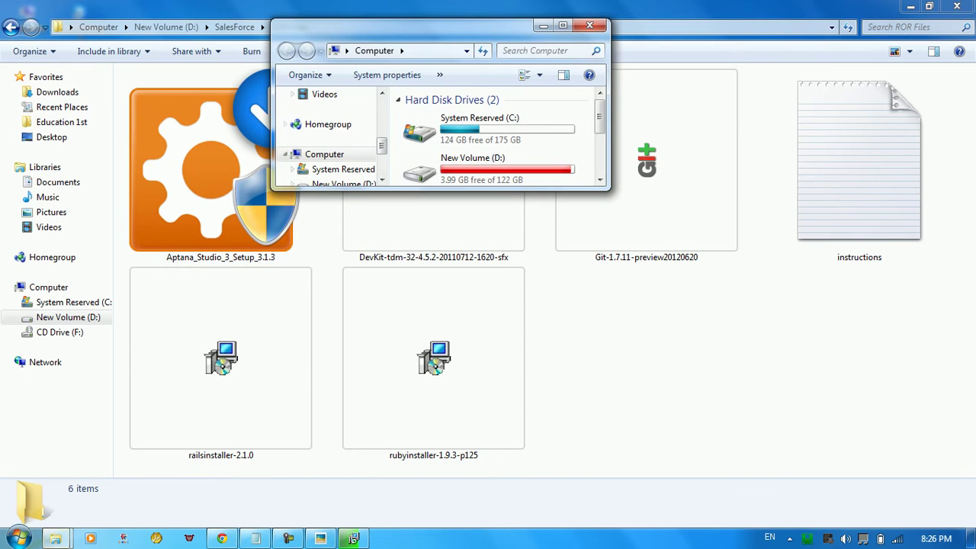
Maximize Computer and browse from the C: drive into wamp\bin\mysql\mysql5.5.20
key(super+Up)
key(Return)
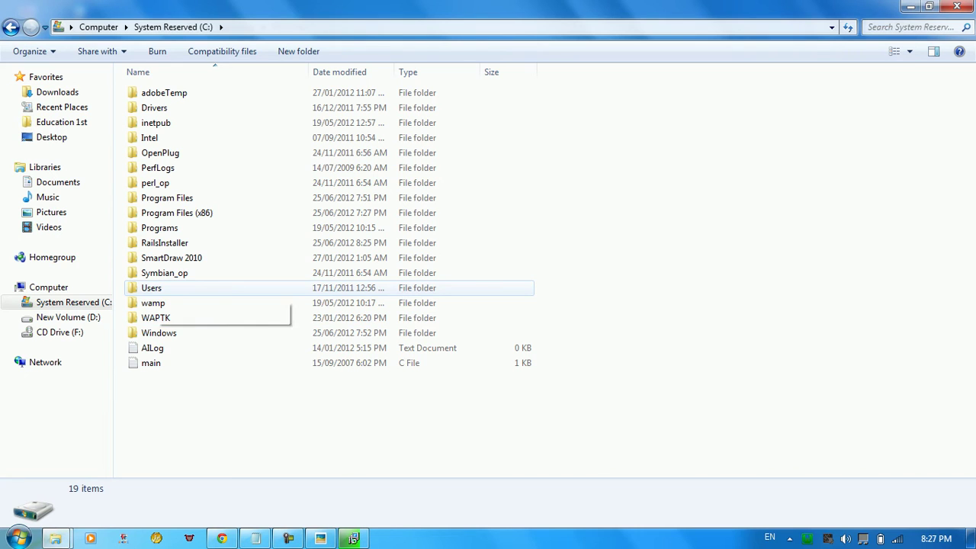
click(164, 317)
double_click(153, 302)
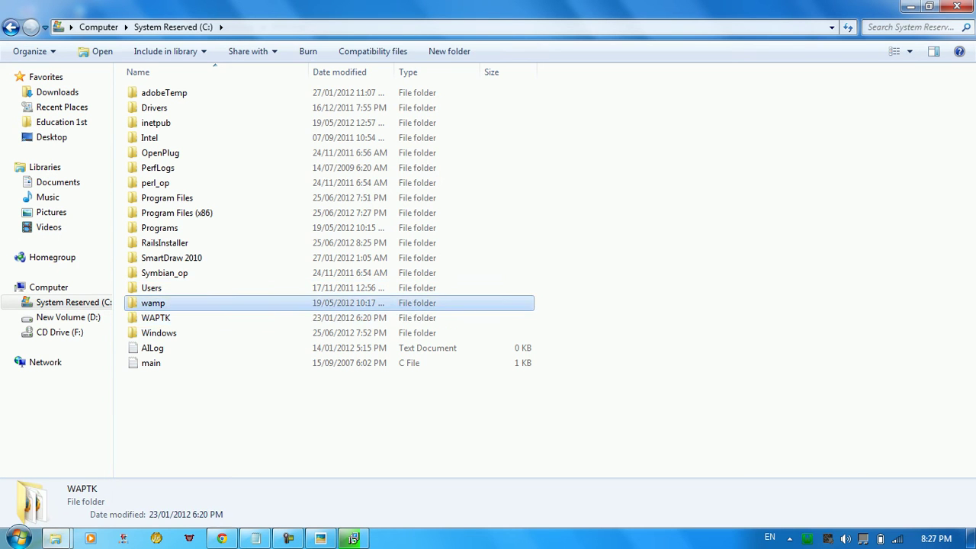
double_click(147, 123)
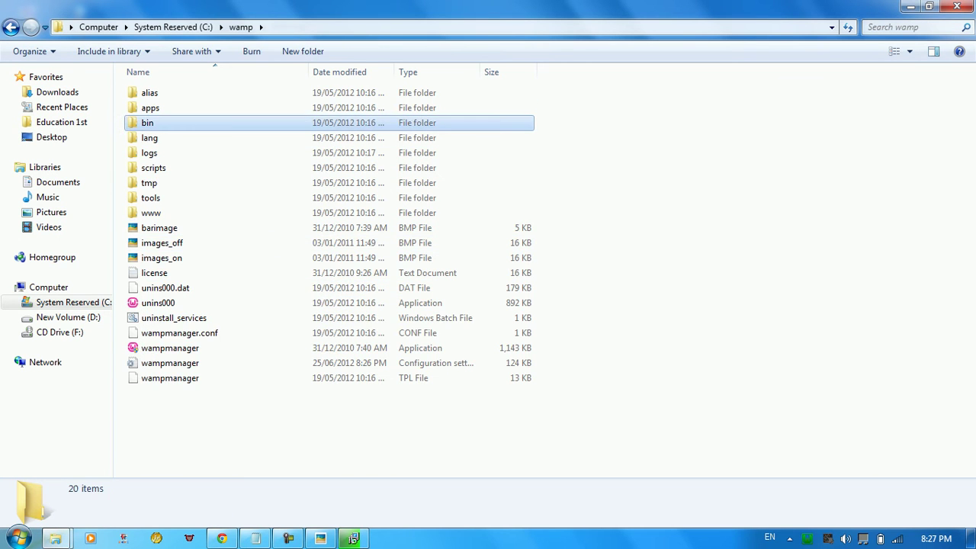
click(153, 108)
double_click(152, 107)
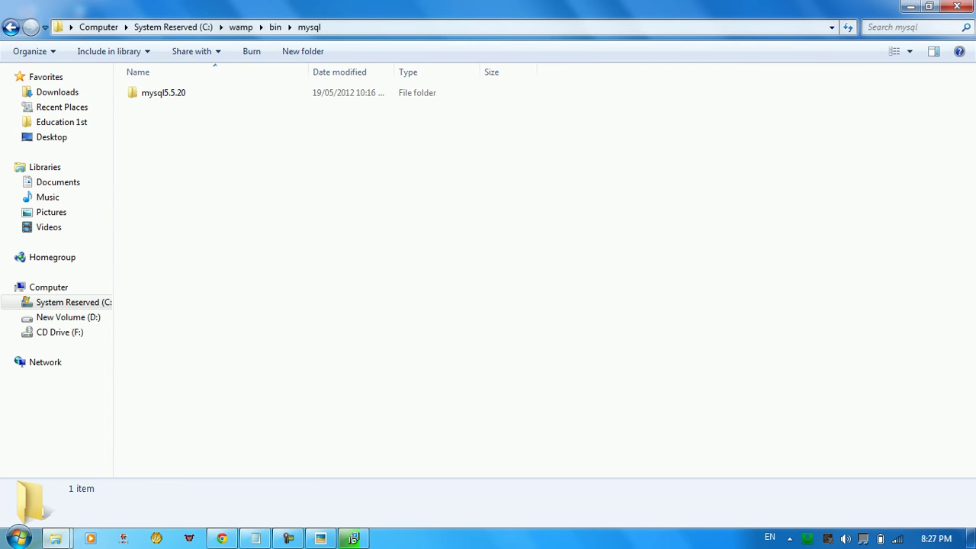
double_click(156, 92)
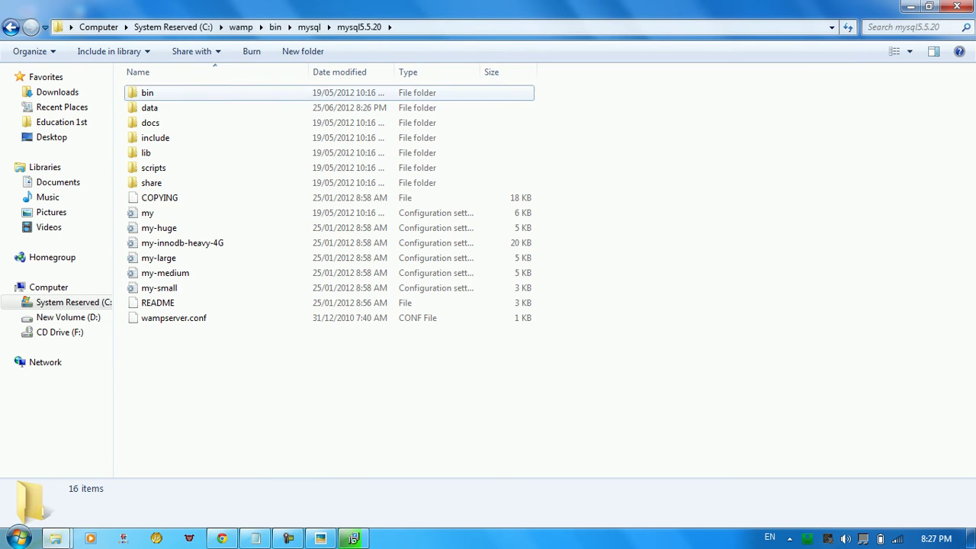
double_click(147, 92)
Copy libmysql.dll from the mysql5.5.20 lib folder and go back to the C: root
click(11, 27)
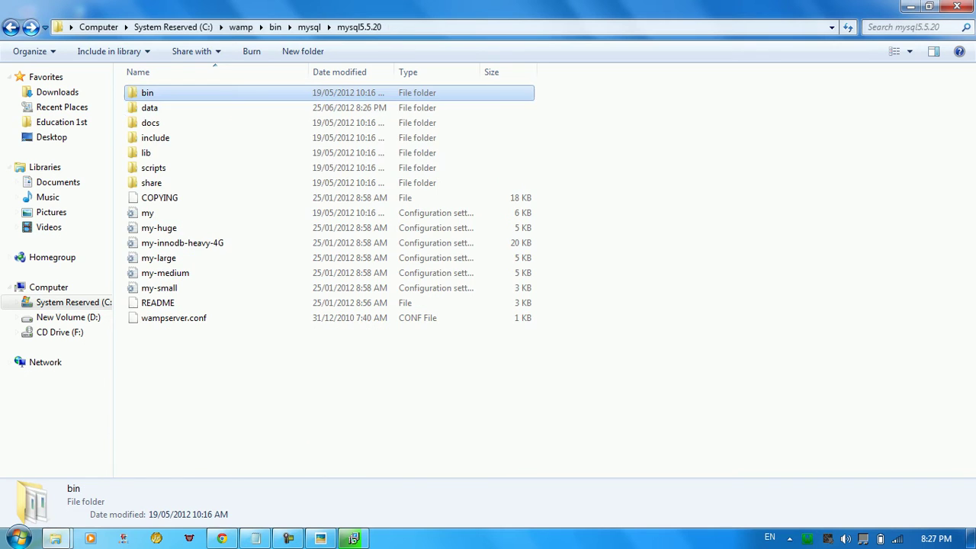
double_click(153, 151)
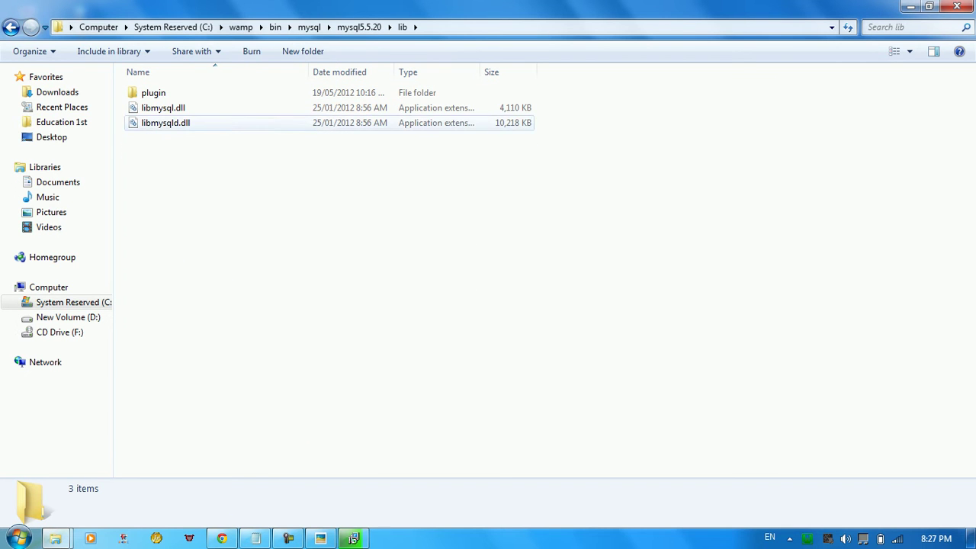
click(163, 108)
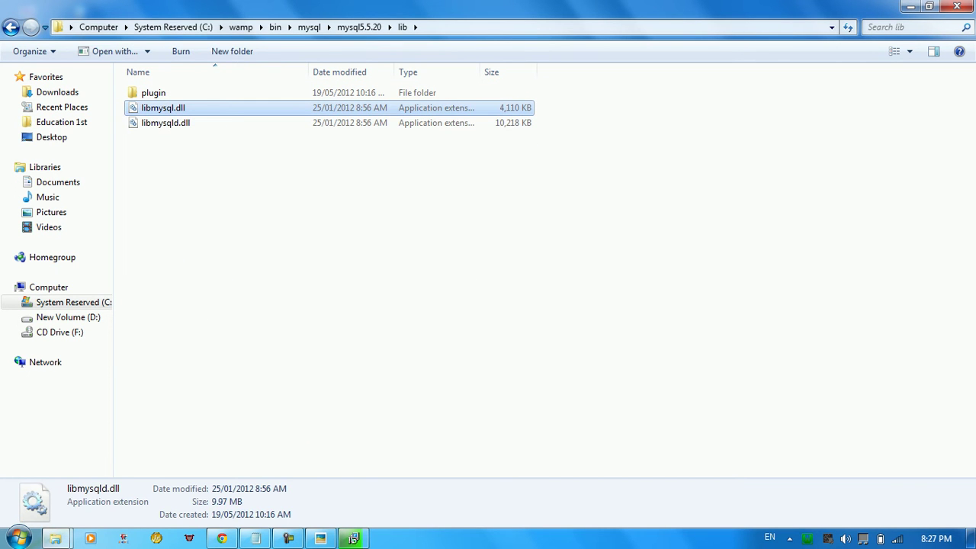
right_click(162, 109)
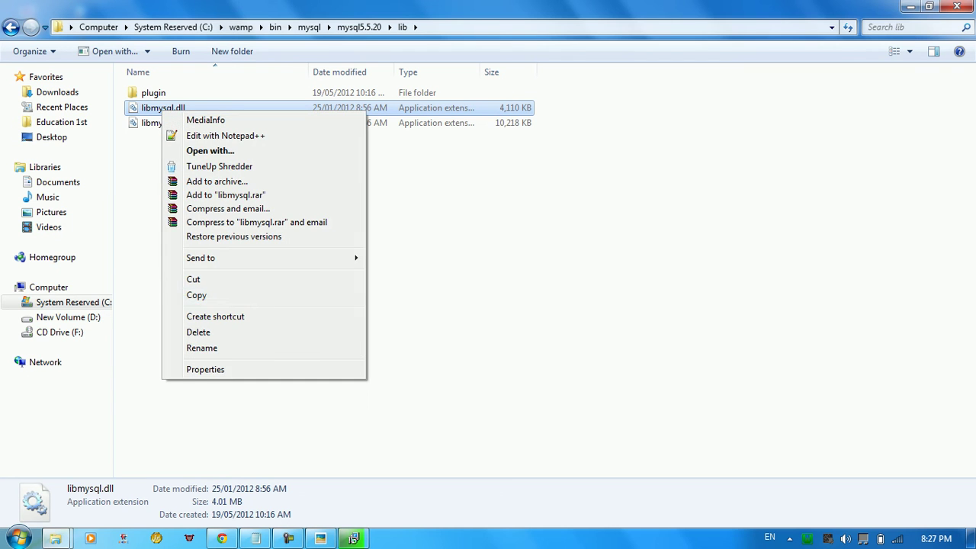
click(194, 295)
click(174, 26)
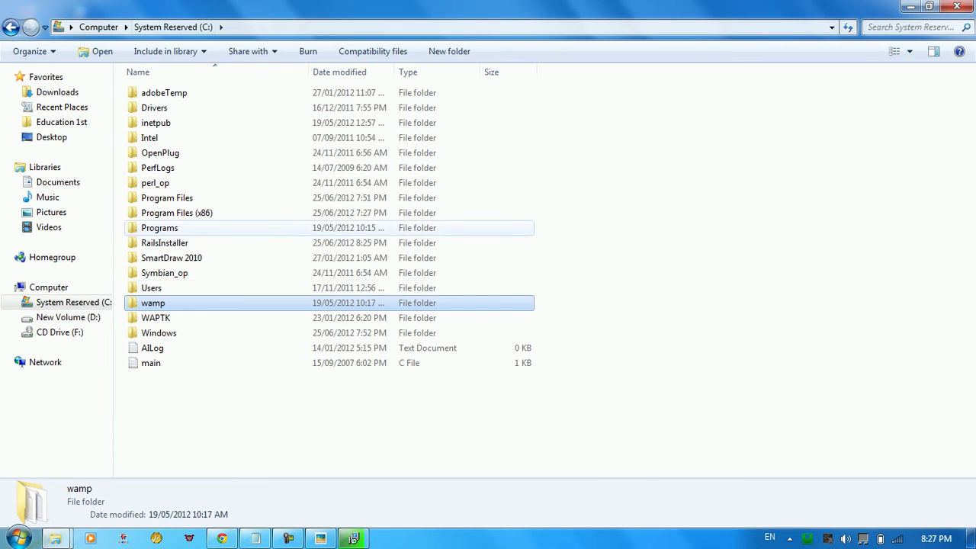
Navigate into C:\RailsInstaller\Ruby1.9.3\bin, briefly checking the lib folder along the way
double_click(160, 243)
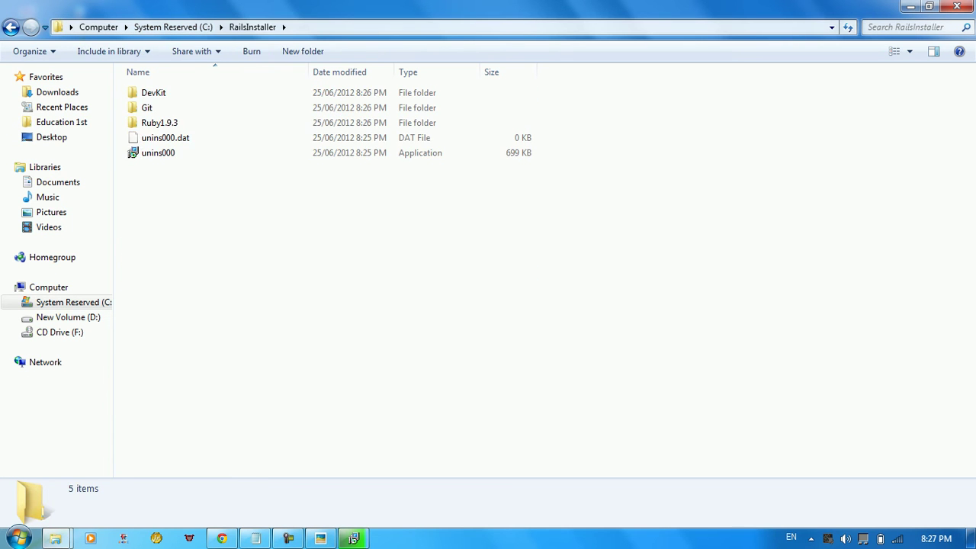
double_click(156, 122)
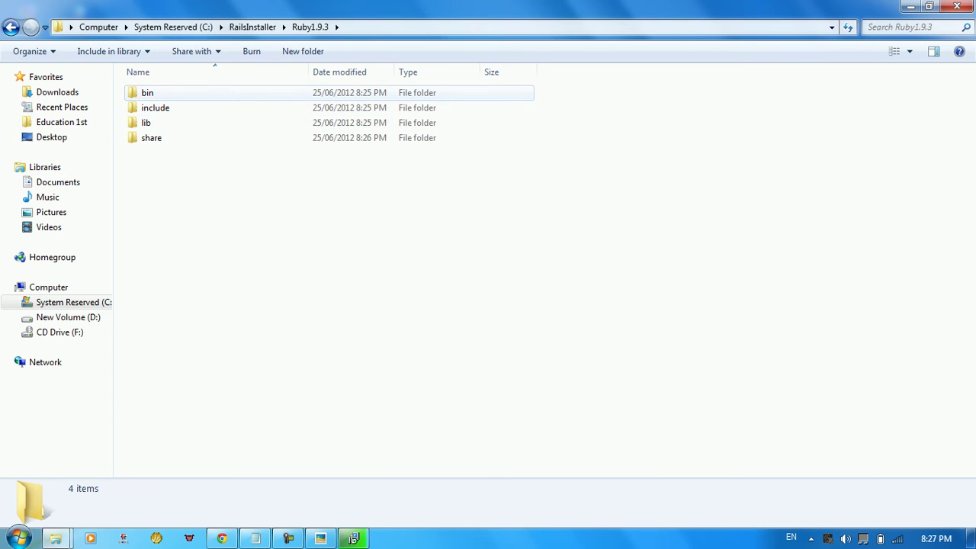
double_click(152, 92)
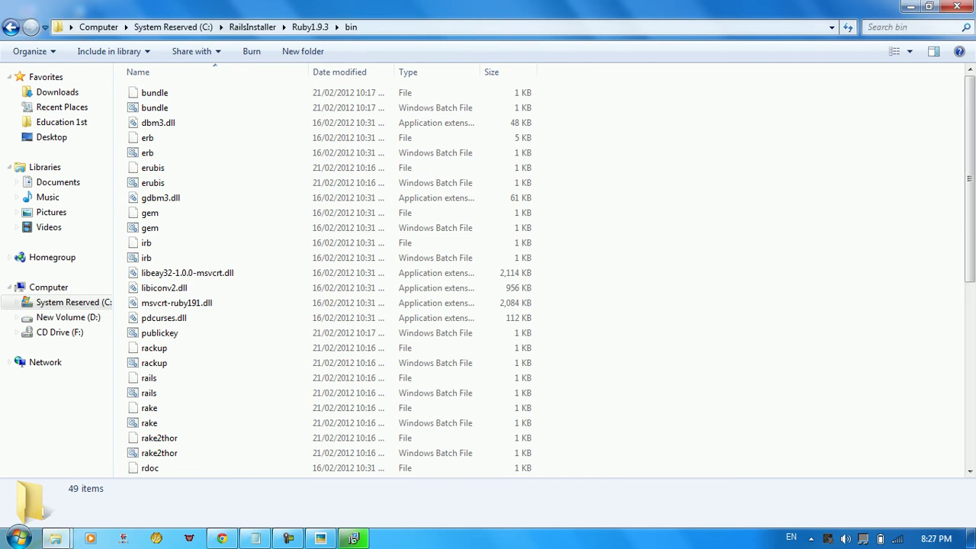
key(BackSpace)
key(Down)
key(Down)
key(Return)
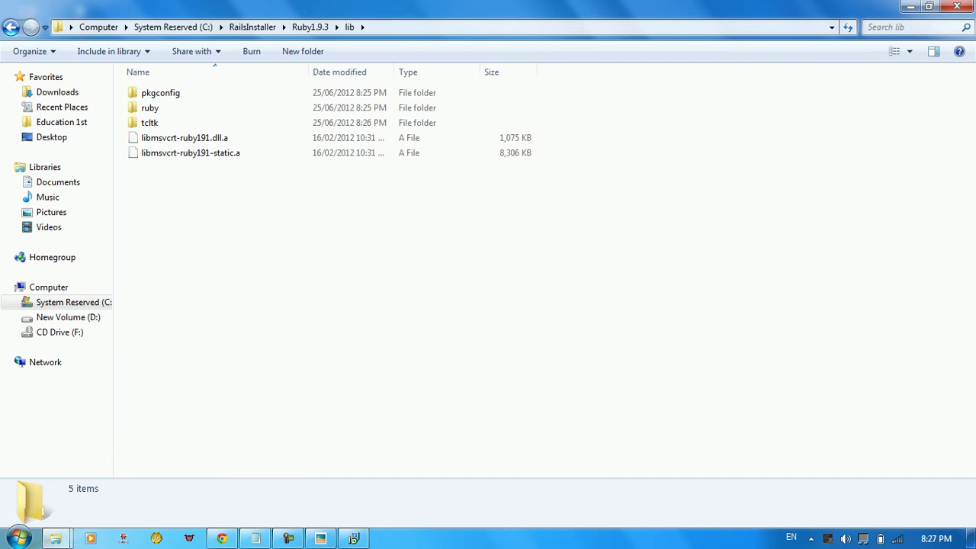
key(BackSpace)
key(Up)
key(Up)
key(Return)
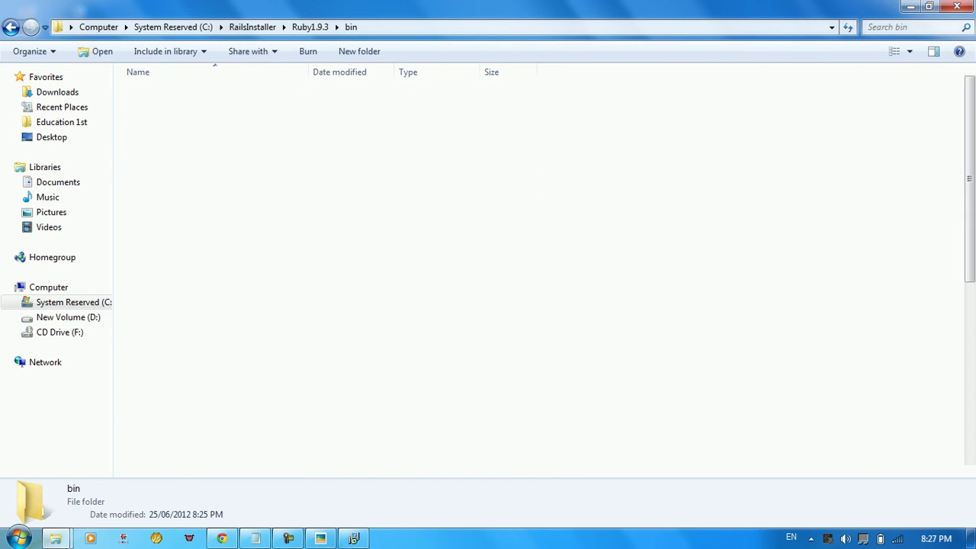
Paste libmysql.dll into the Ruby1.9.3 bin folder and close the window
key(Return)
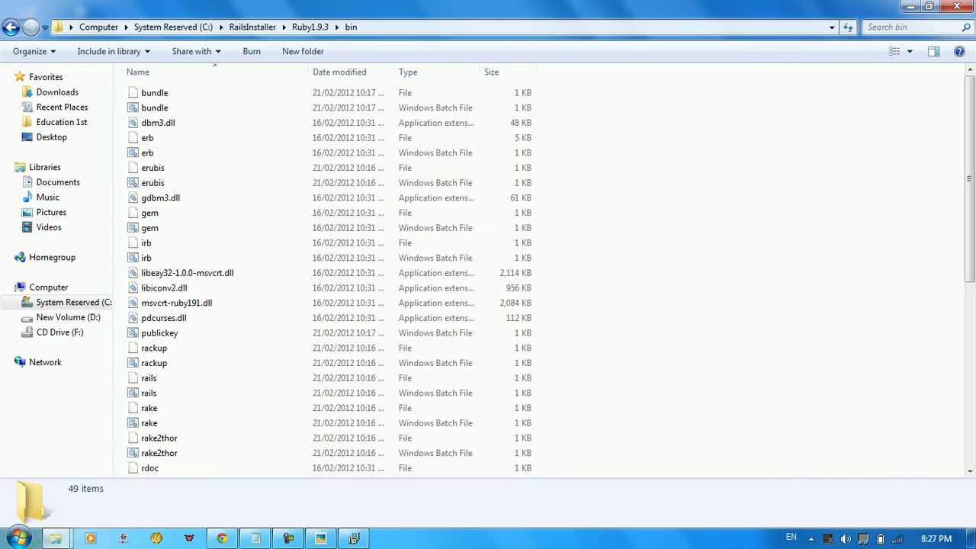
right_click(788, 272)
click(823, 371)
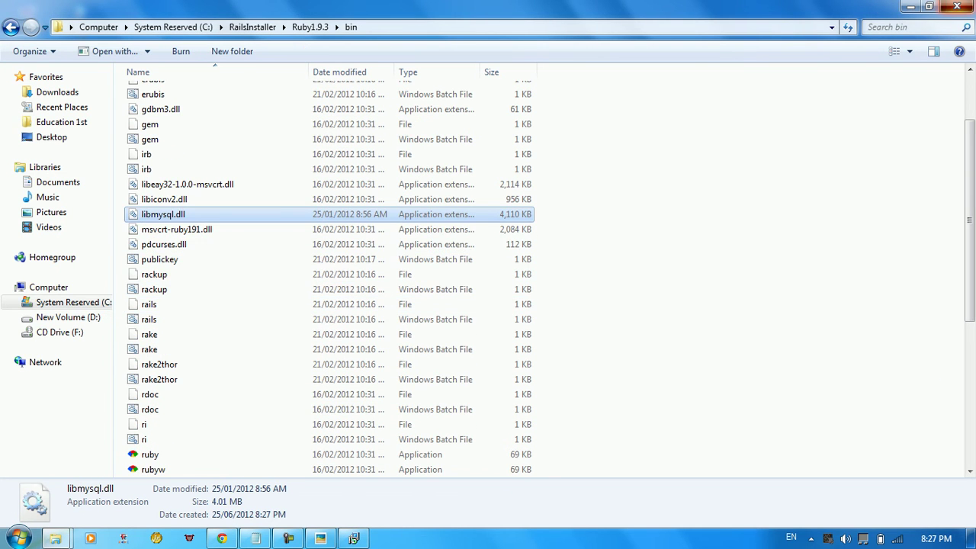
click(957, 6)
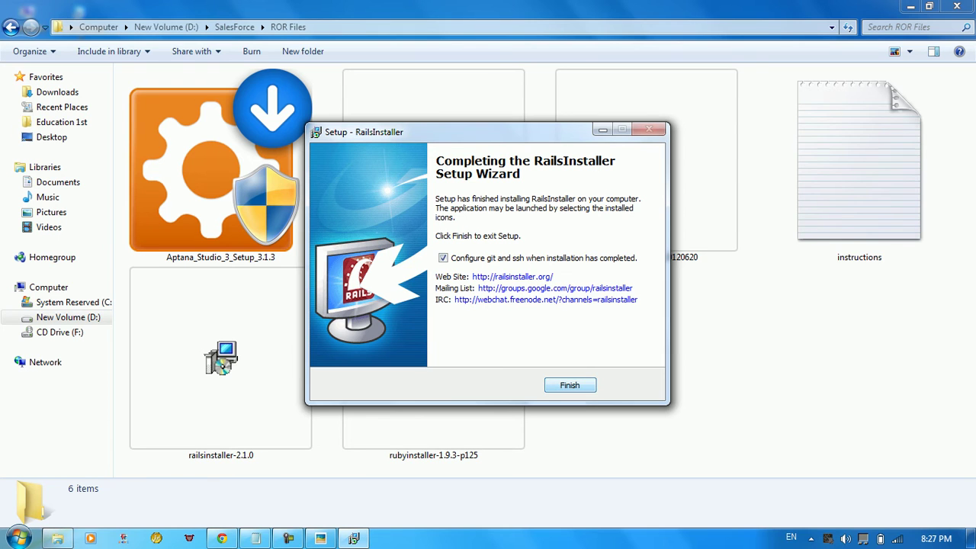
Finish RailsInstaller, then enter the git user name and e-mail to generate the SSH key
key(Return)
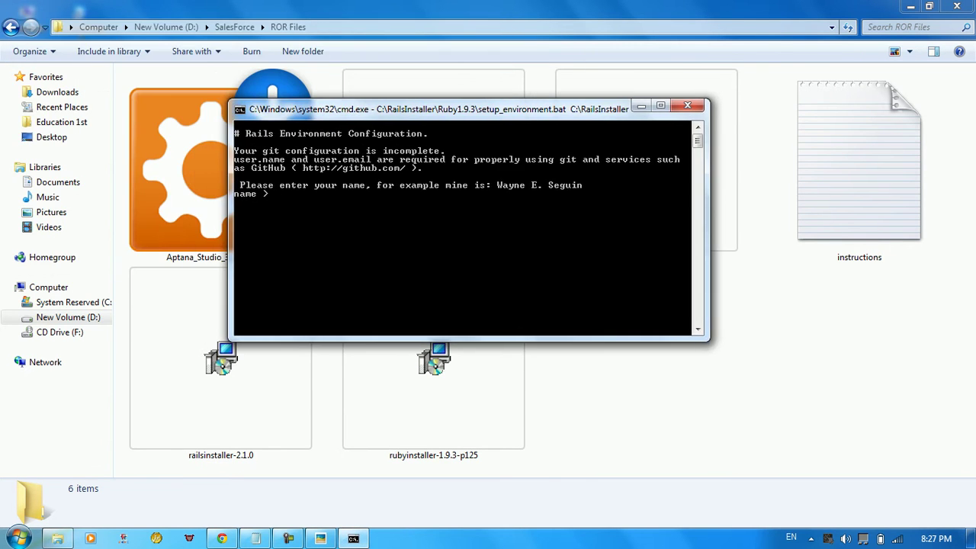
key(Return)
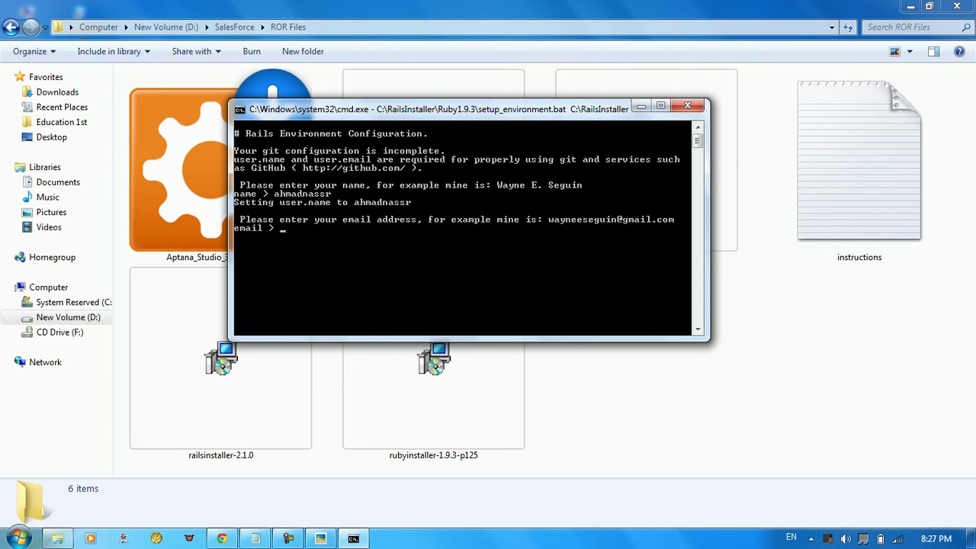
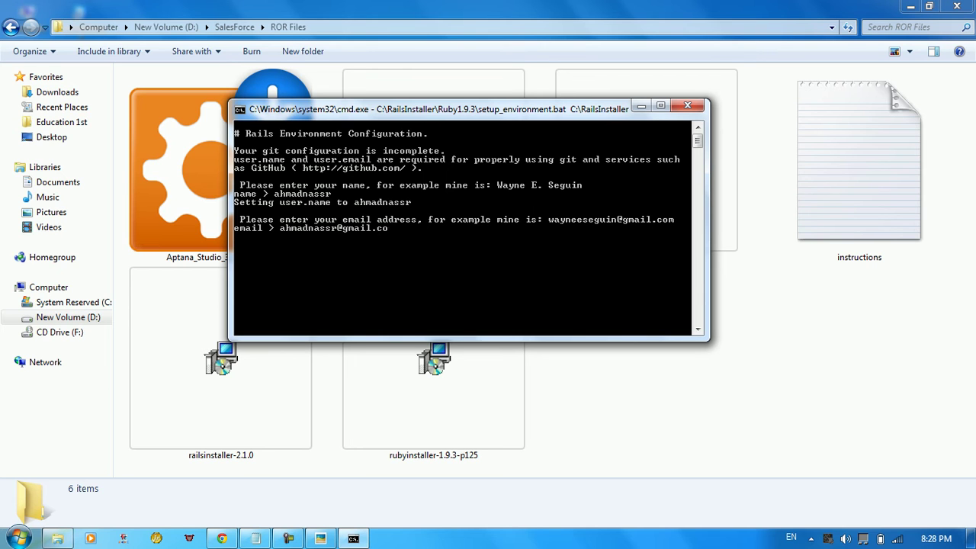
key(Return)
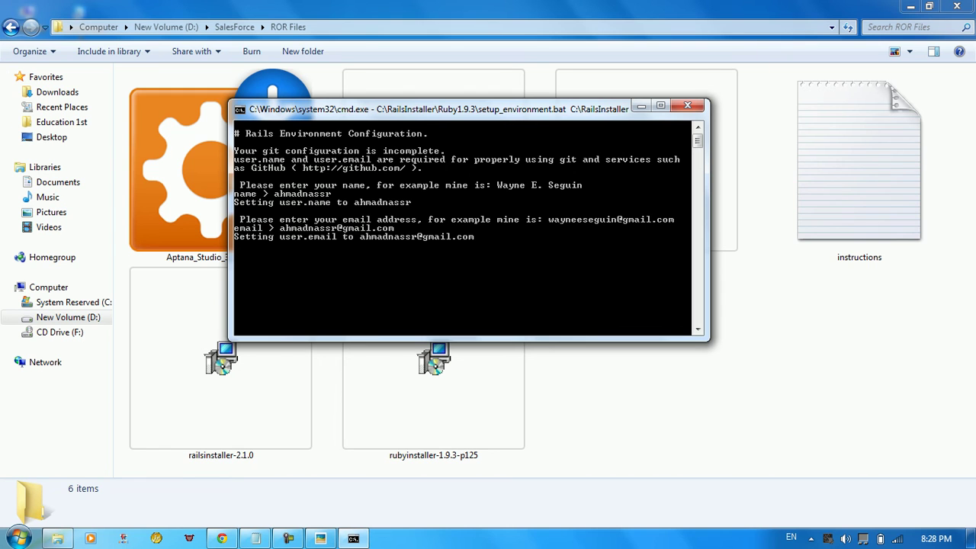
scroll(468, 228, up, 3)
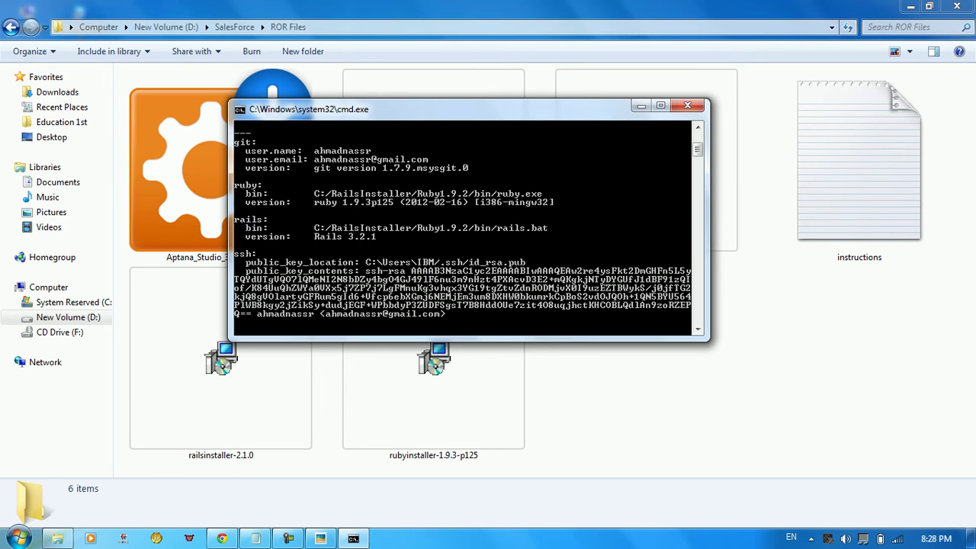
scroll(468, 228, down, 4)
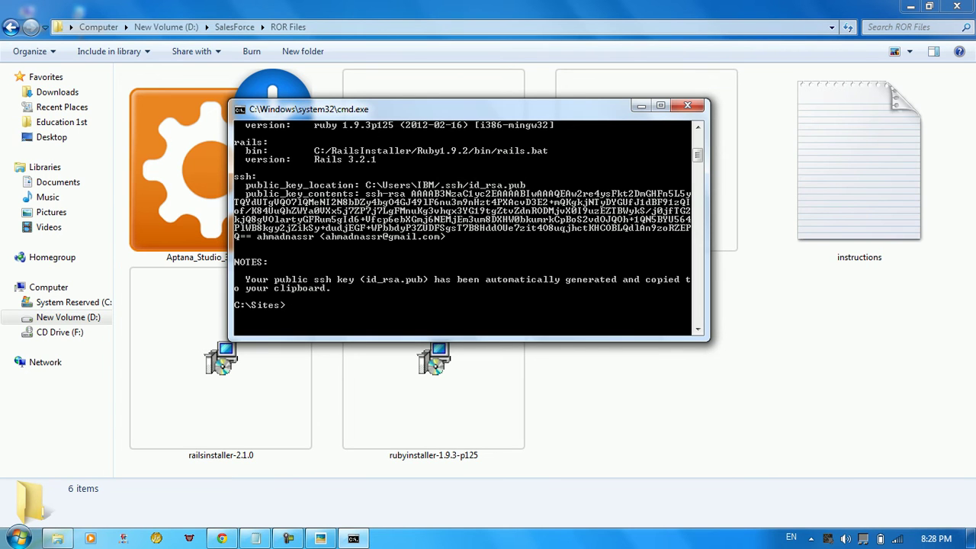
click(19, 538)
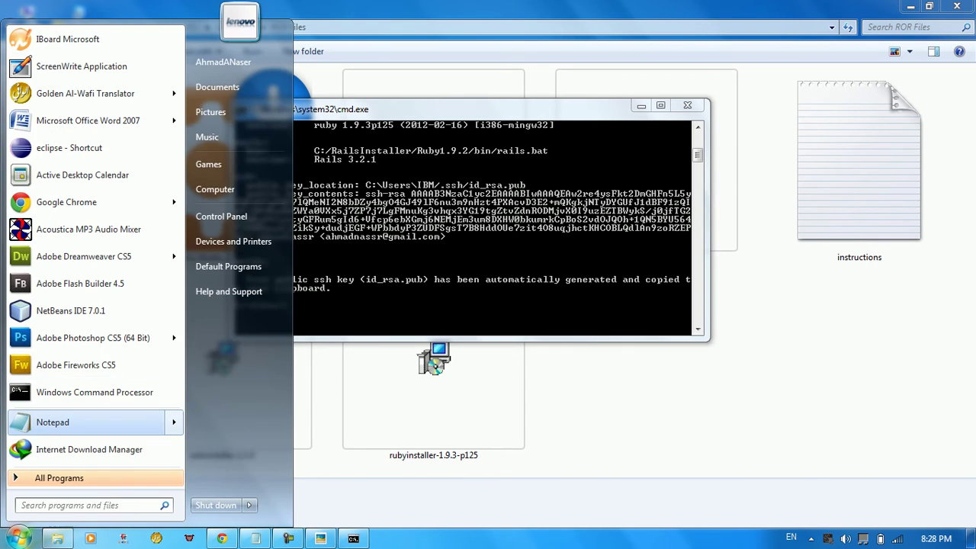
click(46, 422)
right_click(626, 276)
click(657, 339)
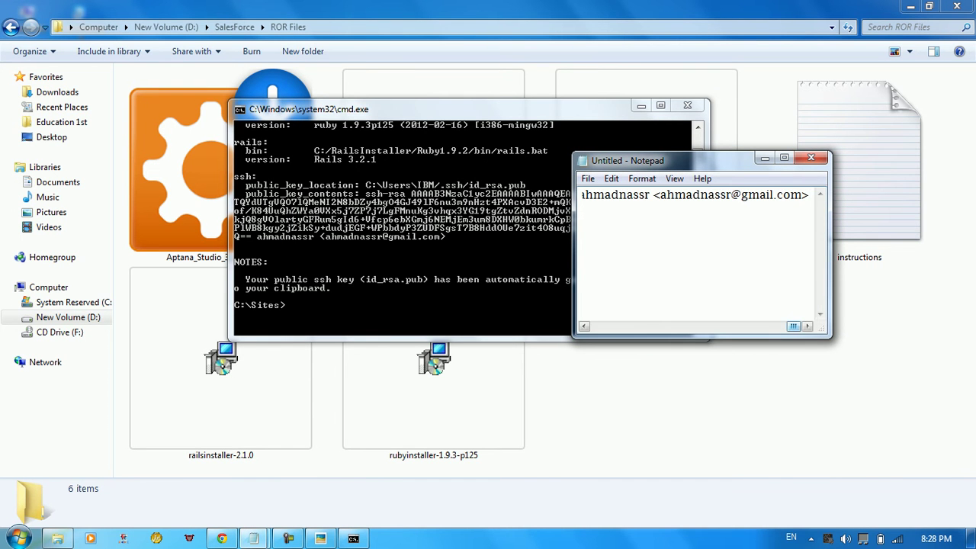
drag(792, 325, 654, 325)
click(810, 158)
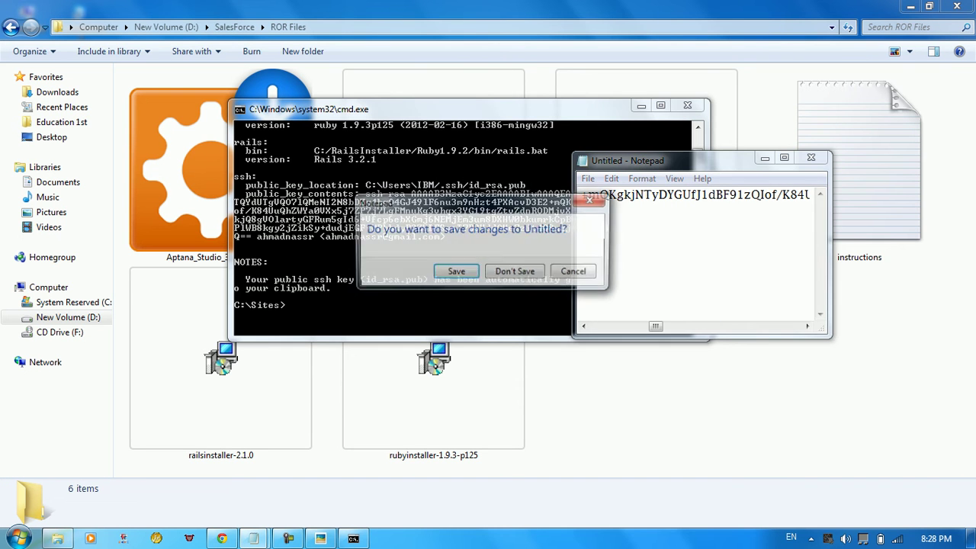
click(516, 272)
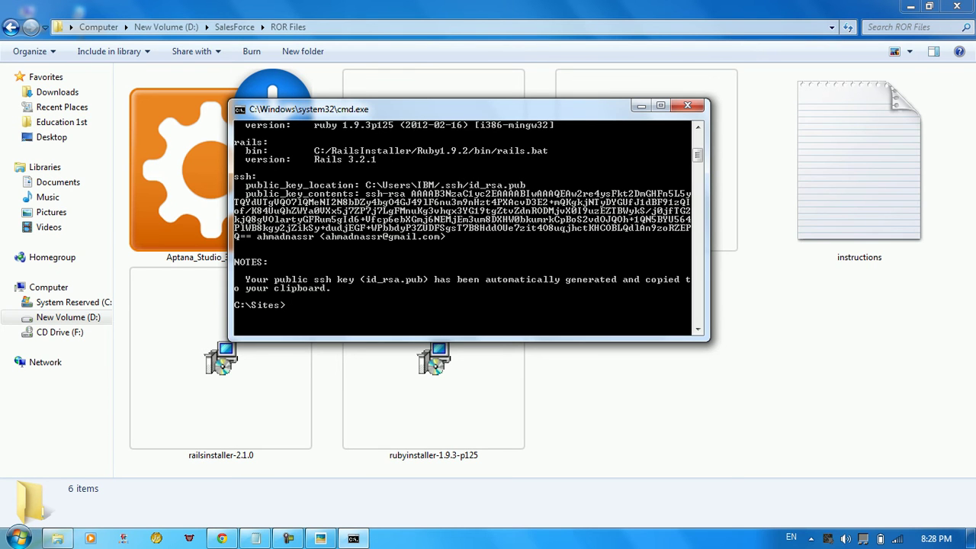
Confirm ruby 1.9.3p125, Rails 3.2.1 and gem 1.8.16 with the -v version checks
text(ruby -v)
key(Return)
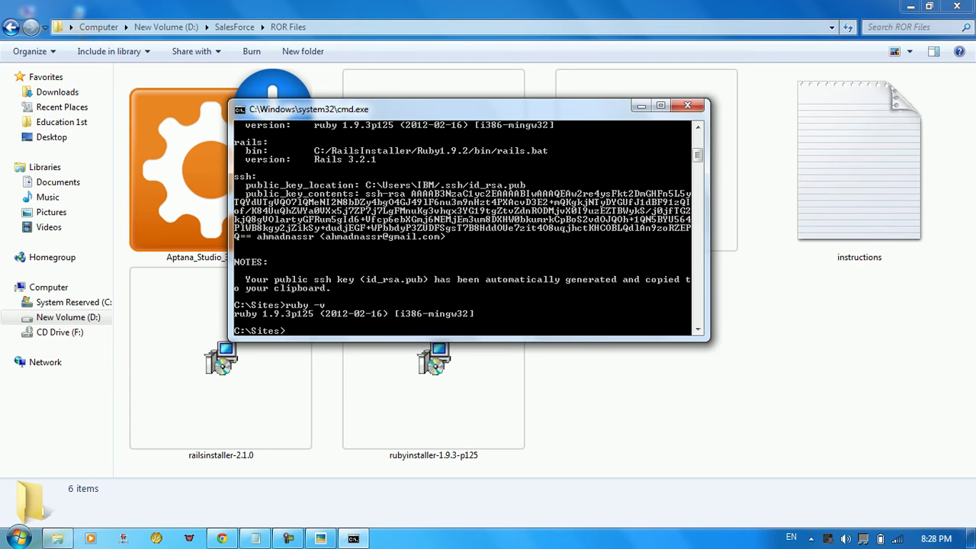
text(rails -v)
key(Return)
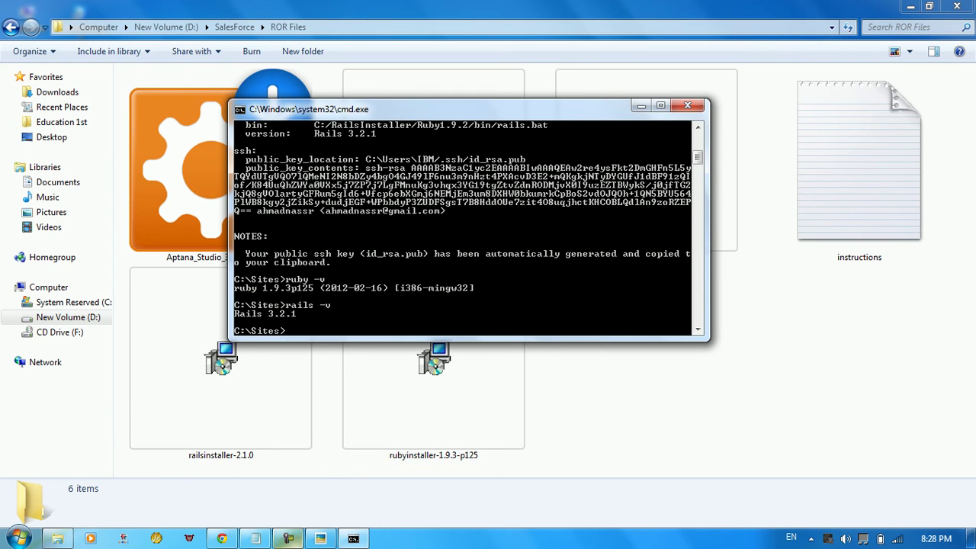
text(gem -v)
key(Return)
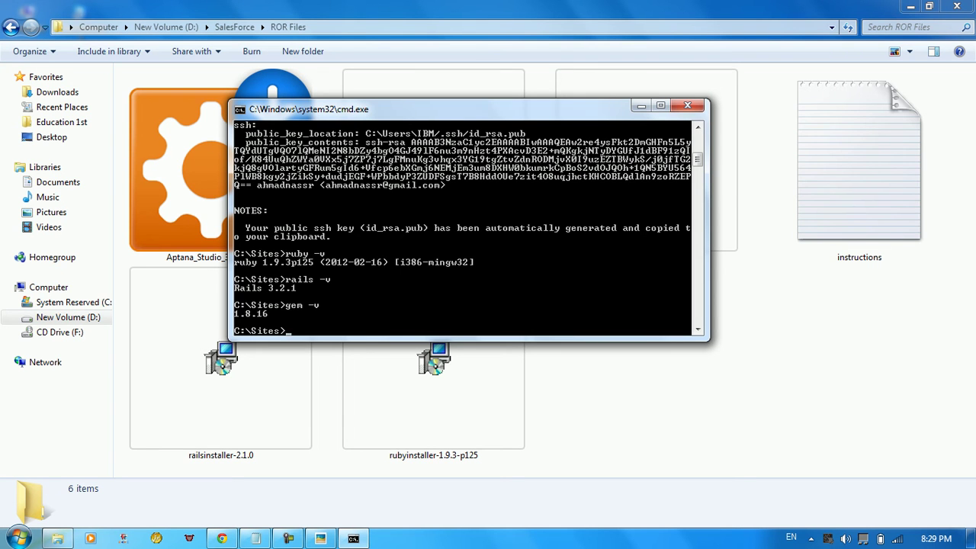
Run puts "welcome to !", then start irb and evaluate 6+6 to get 12
text(puts "welcome to !")
key(Return)
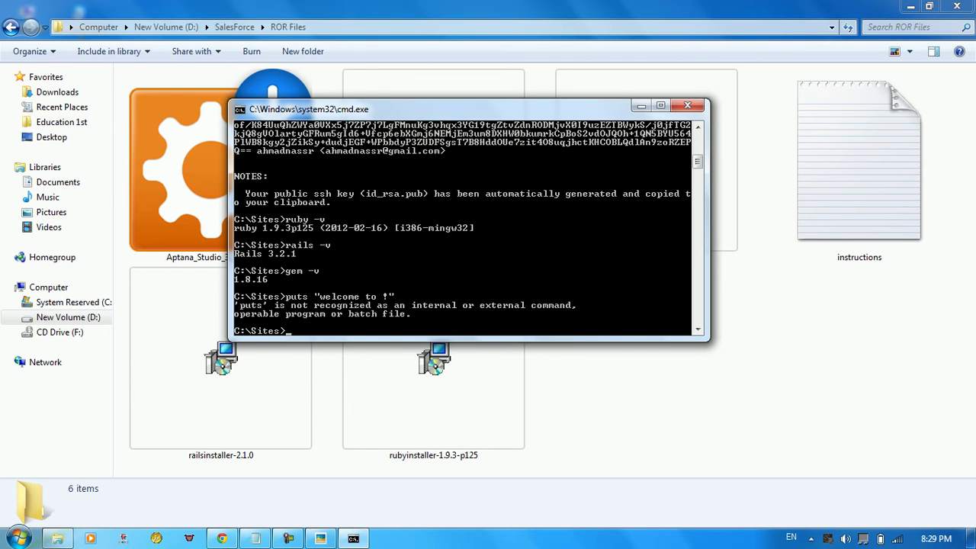
text(irb)
key(Return)
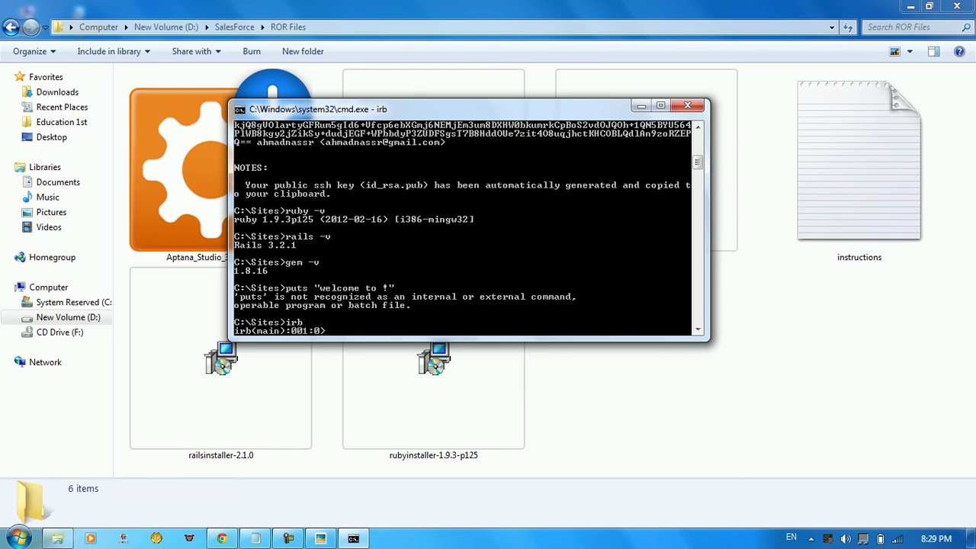
text(6+6)
key(Return)
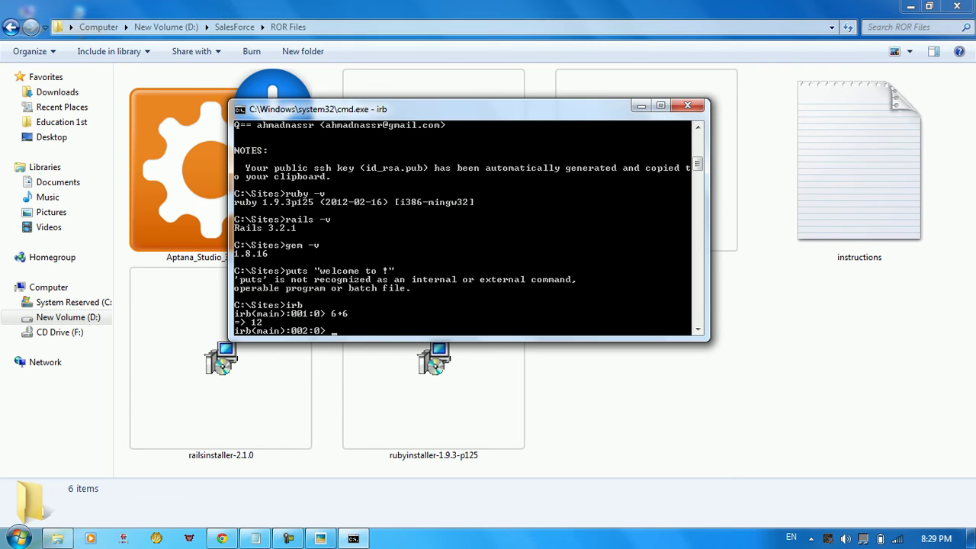
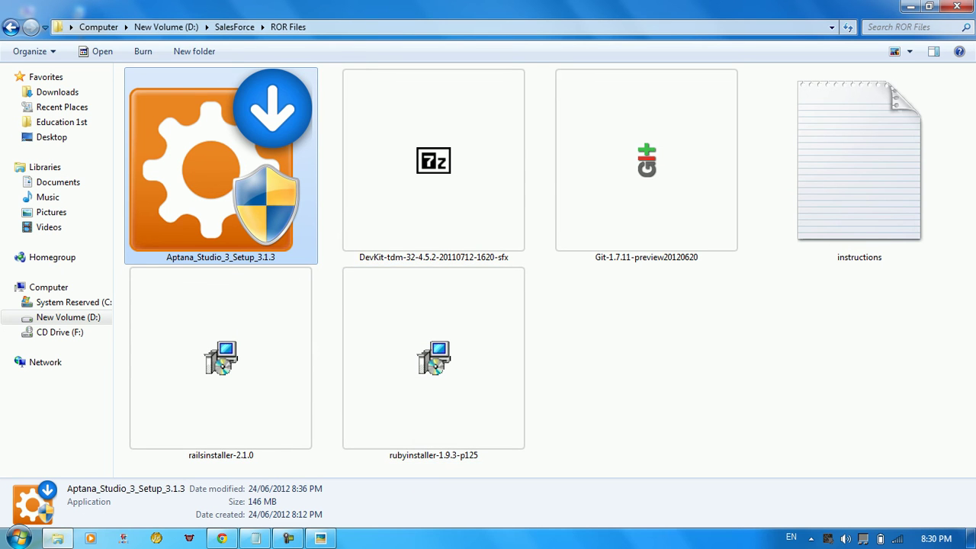
Launch the Aptana Studio 3 installer and get past the welcome and license pages
click(221, 358)
click(220, 167)
click(910, 6)
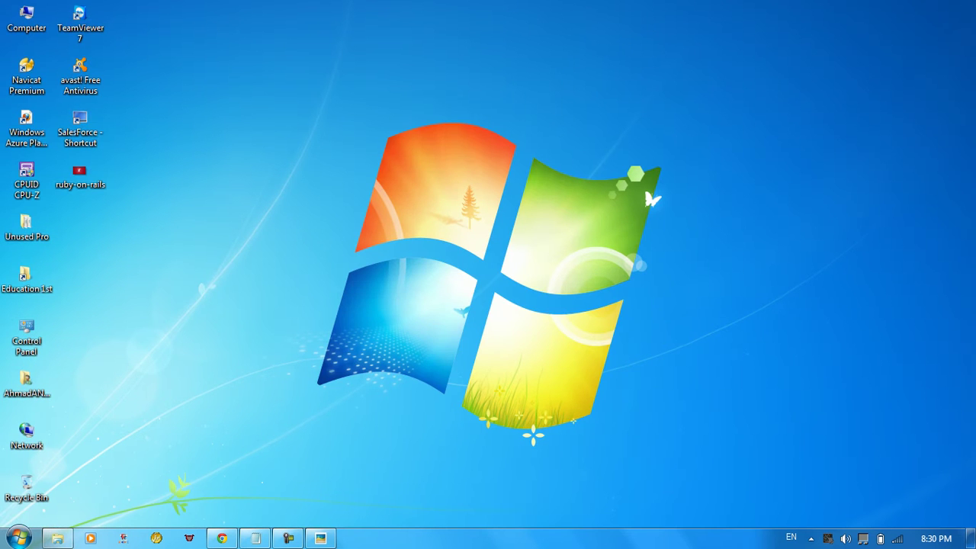
click(57, 538)
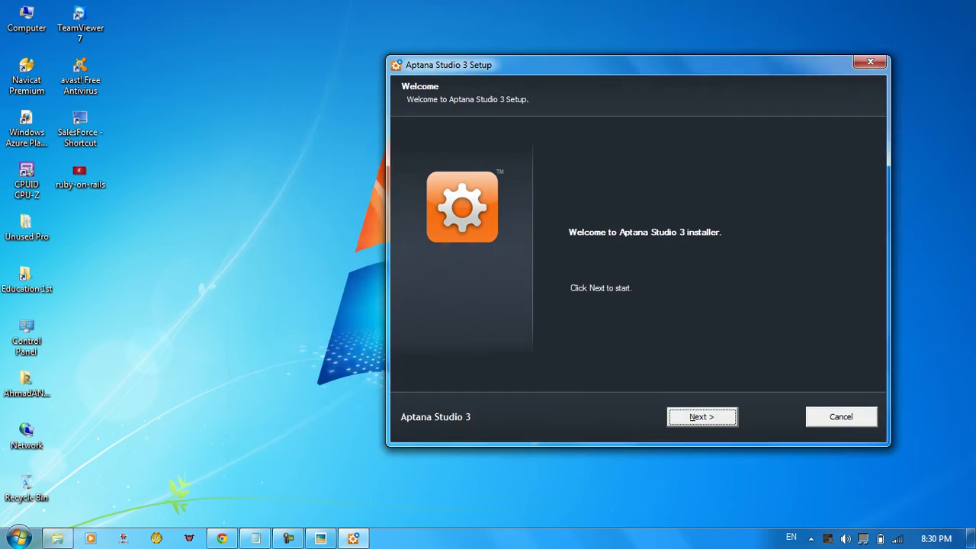
key(Return)
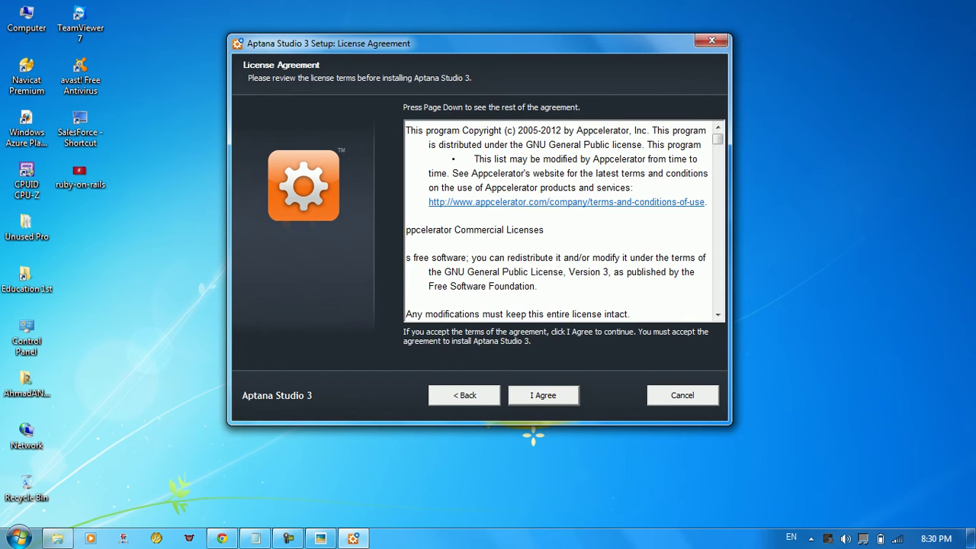
key(Return)
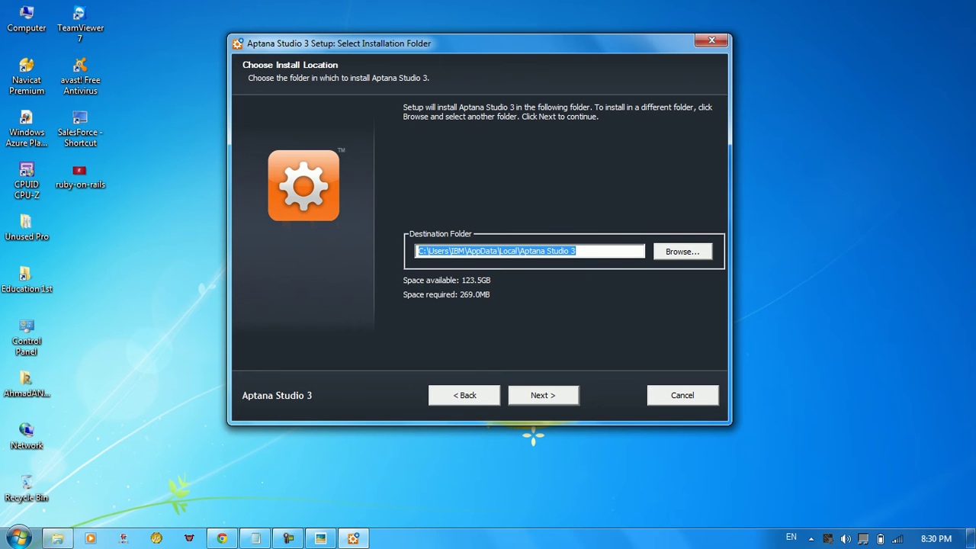
Copy the 'Aptana Studio 3' folder name from the install path and open the folder picker
drag(466, 251, 571, 251)
key(Return)
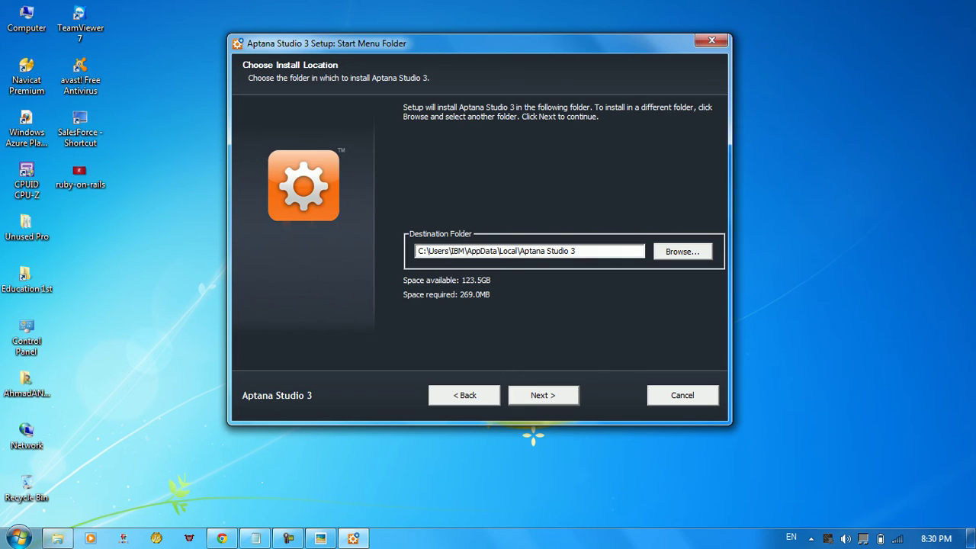
key(alt+b)
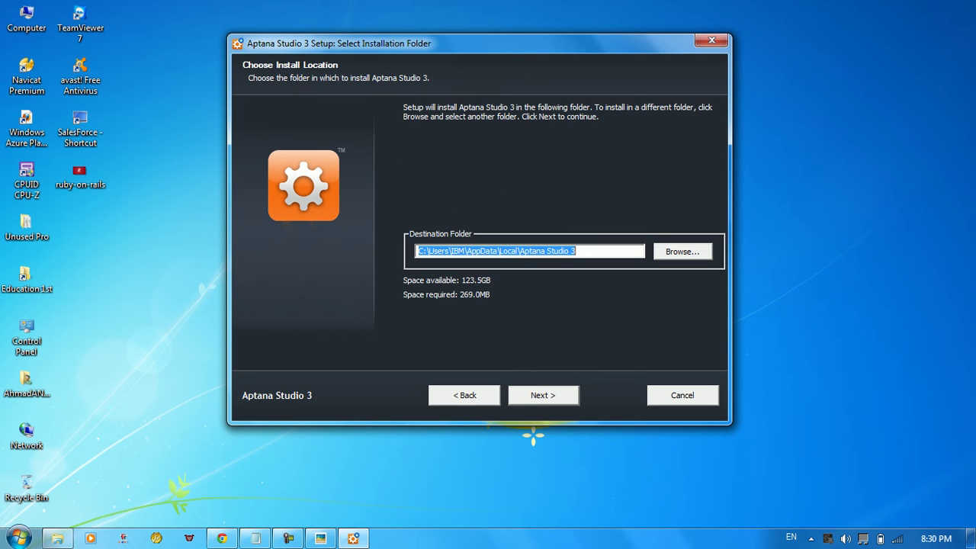
drag(576, 251, 519, 251)
right_click(525, 252)
click(564, 298)
key(Tab)
key(Return)
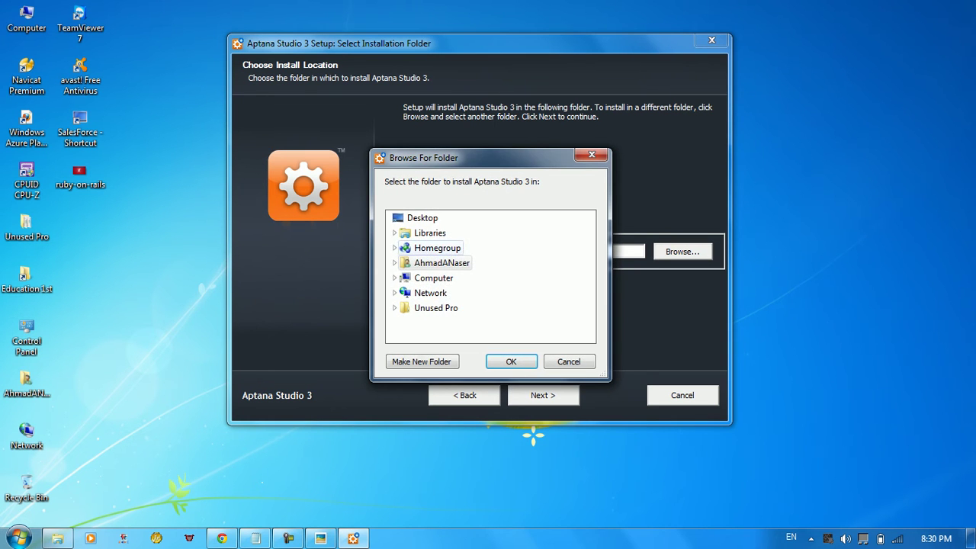
Set the destination to C:\Program Files (x86)\Aptana Studio 3 and advance to File Associations
click(394, 277)
double_click(446, 277)
scroll(456, 325, down, 2)
scroll(490, 278, down, 2)
scroll(490, 278, up, 1)
click(456, 324)
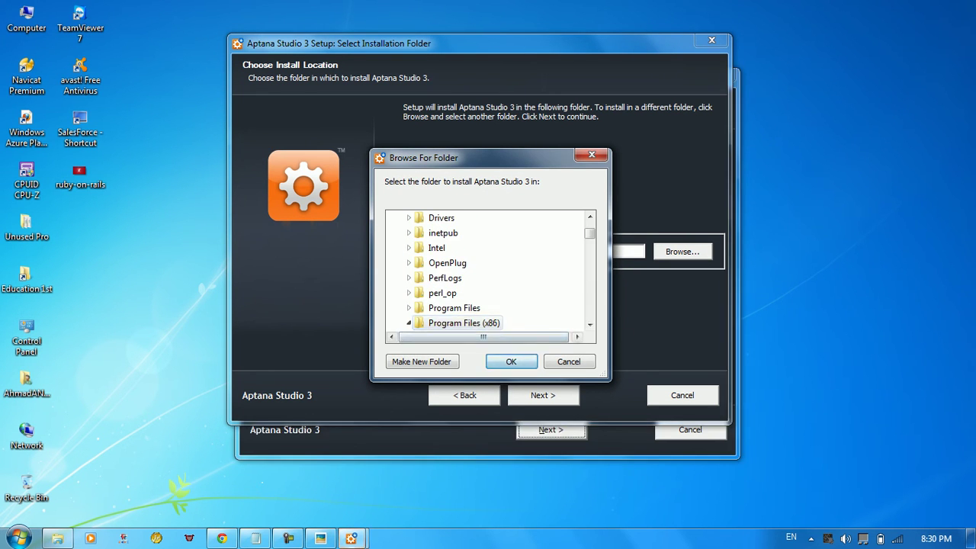
key(Return)
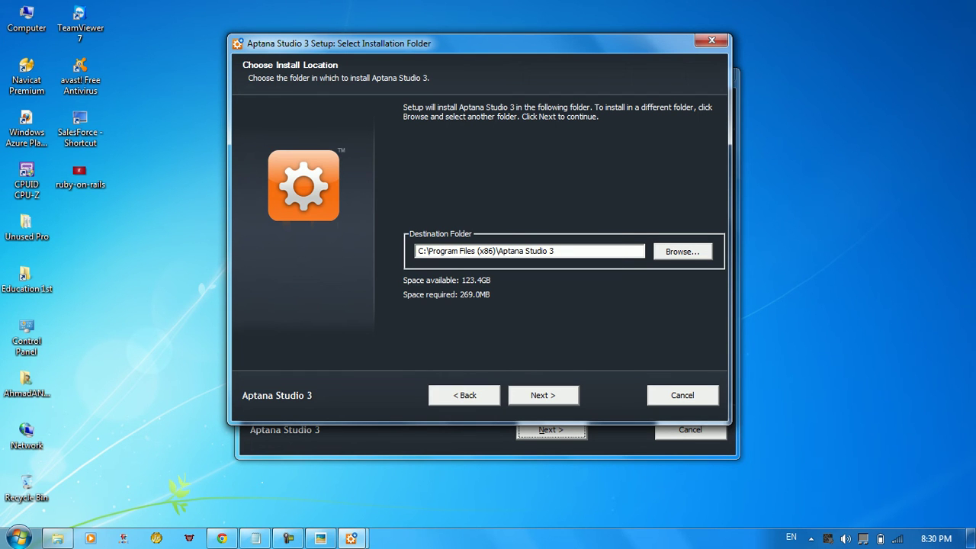
key(Return)
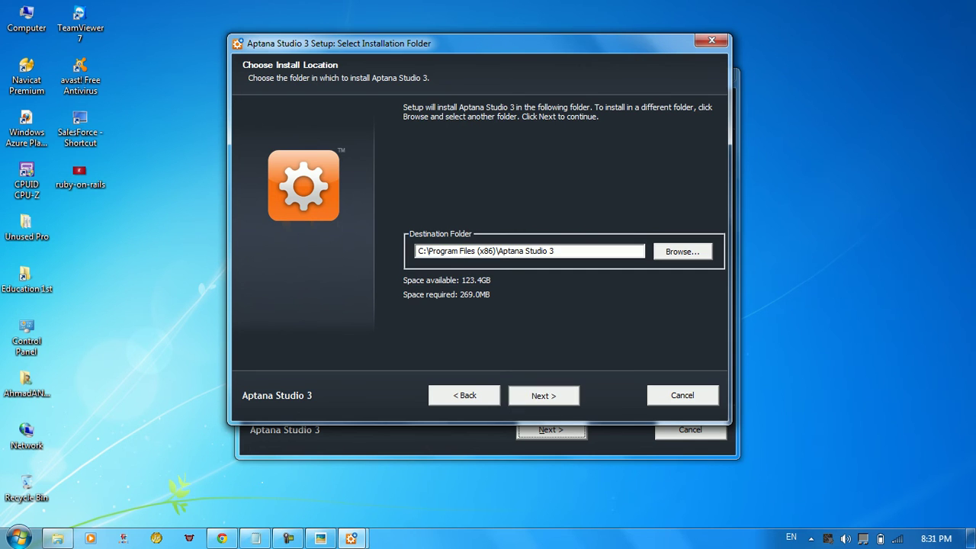
key(Return)
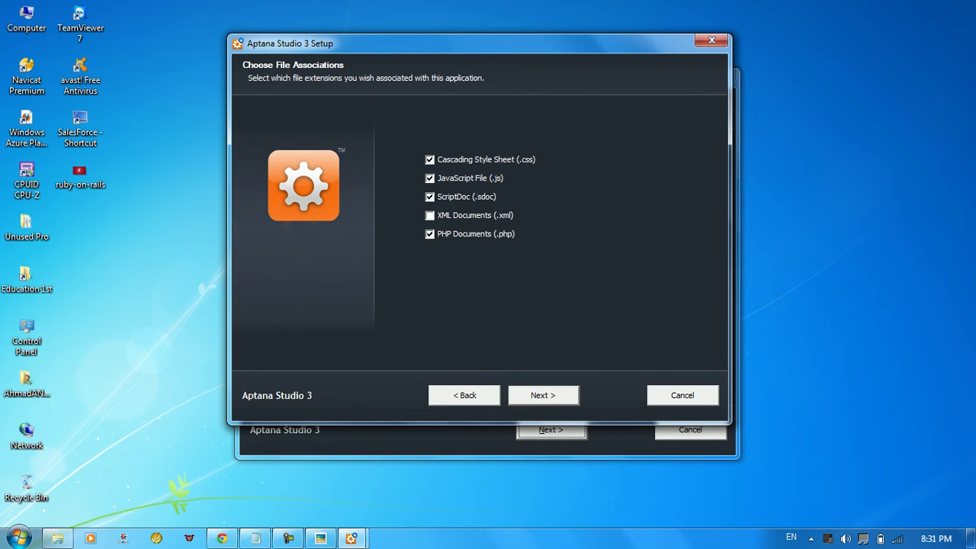
Install with default file associations, close the finished wizard, and refresh the desktop
key(Return)
key(Return)
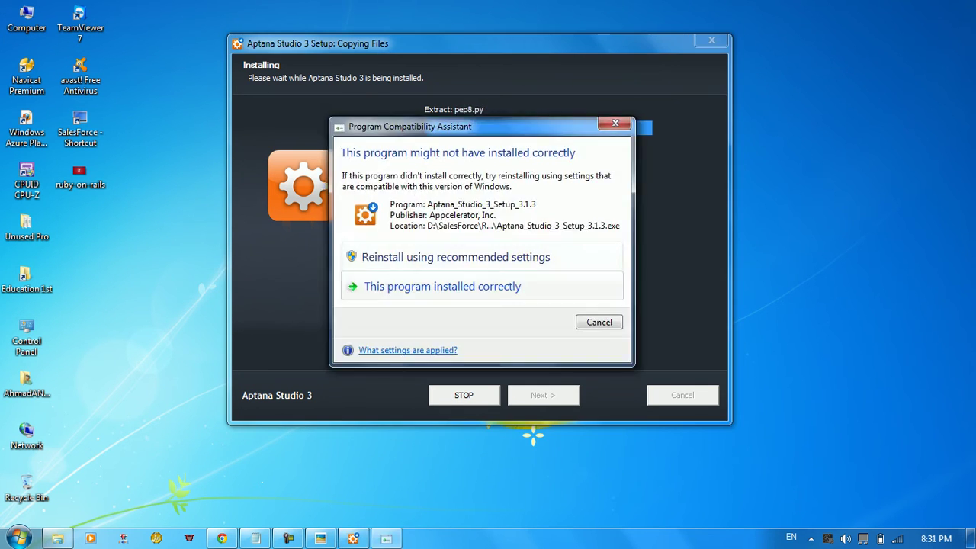
key(Escape)
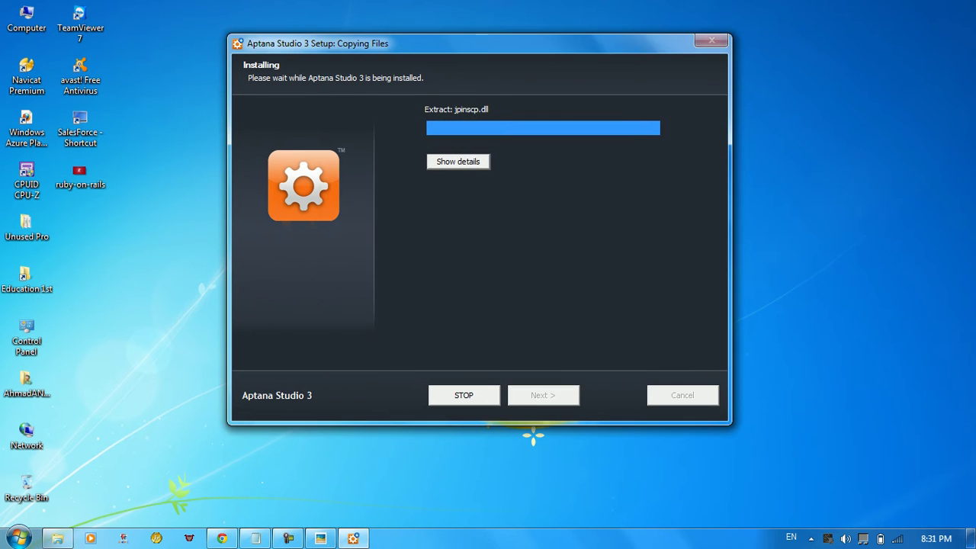
drag(458, 43, 425, 37)
click(425, 157)
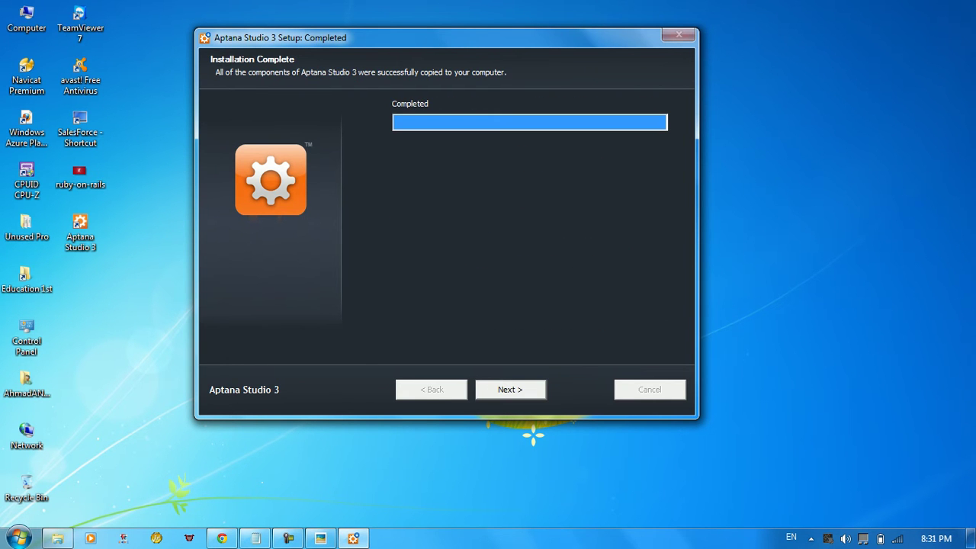
key(Return)
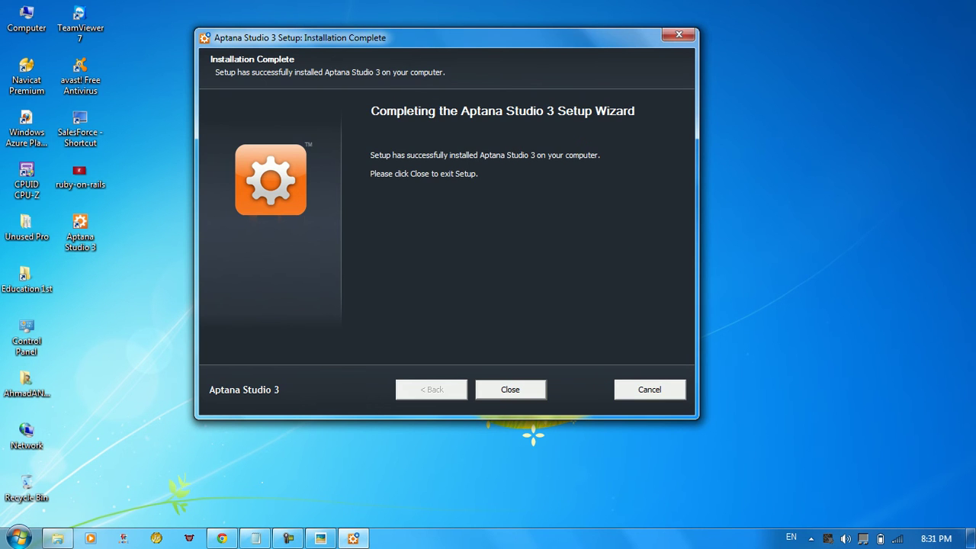
key(Return)
right_click(339, 274)
click(382, 315)
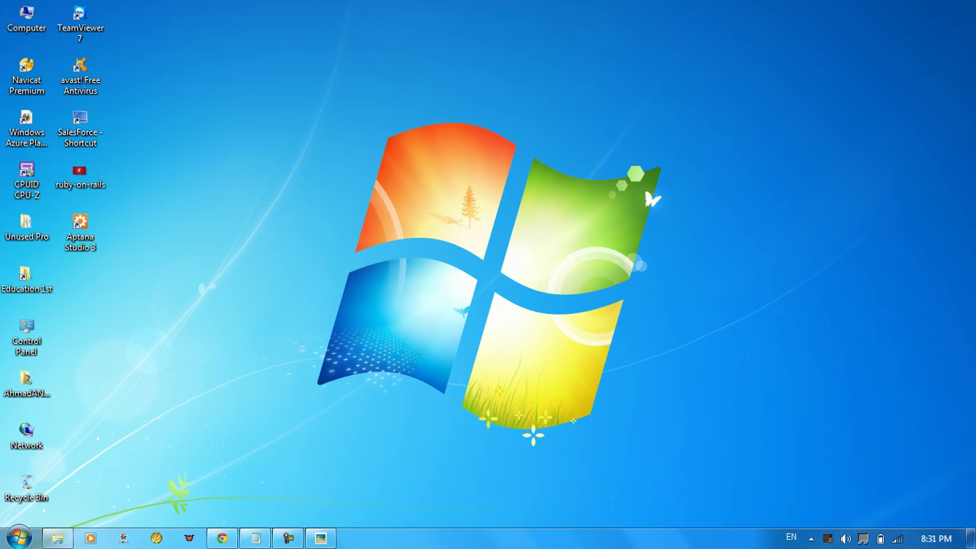
Launch Aptana Studio 3 from its new desktop shortcut to the workspace prompt
click(80, 232)
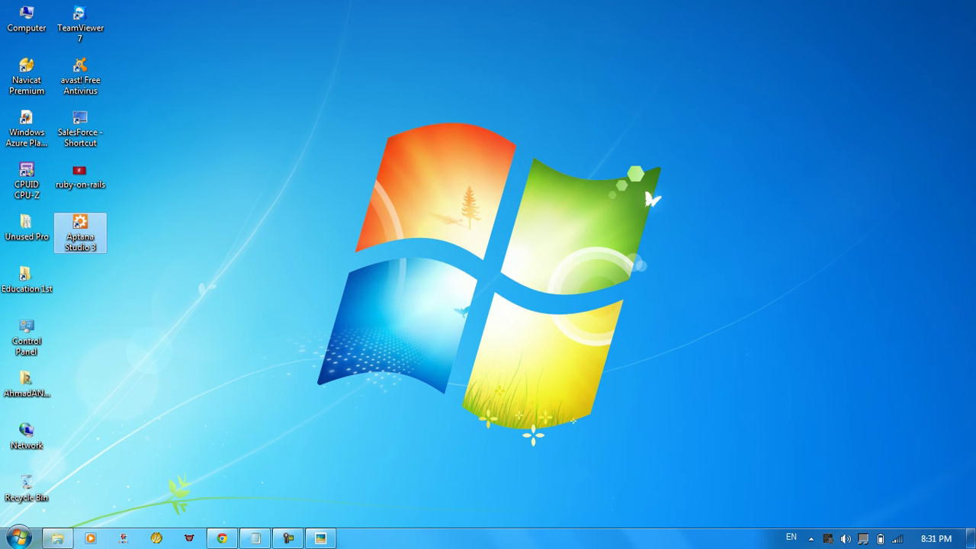
key(Return)
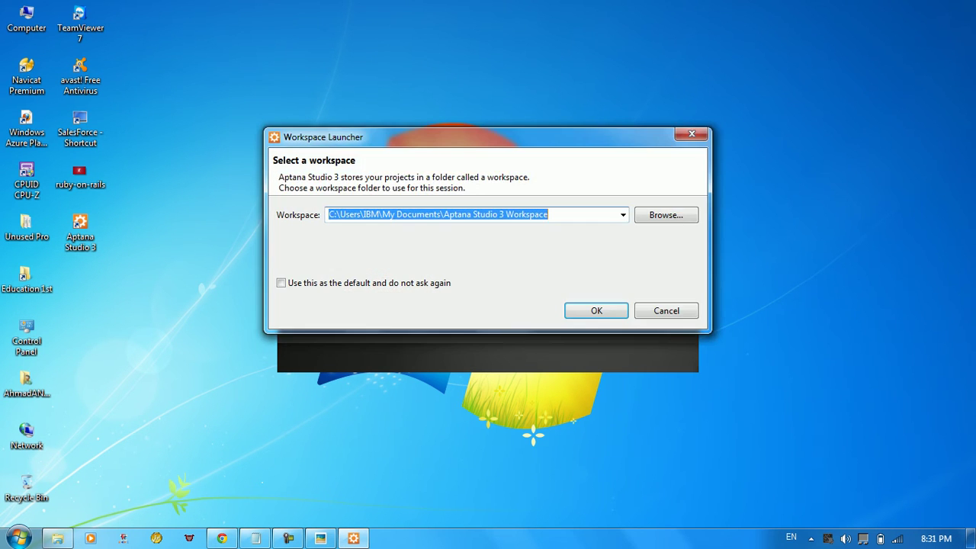
drag(340, 214, 417, 214)
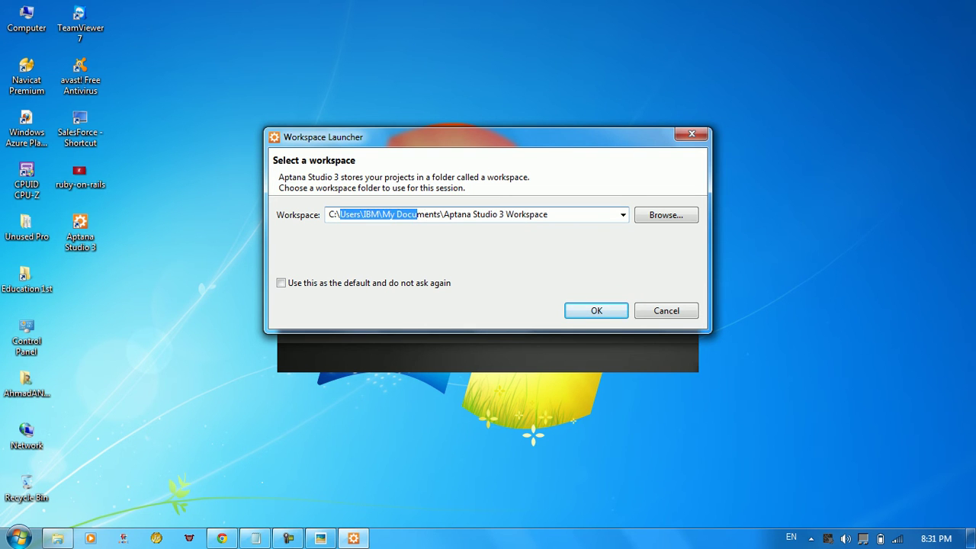
Open the C:\wamp\www folder in Windows Explorer
click(18, 538)
click(228, 188)
double_click(203, 99)
click(152, 318)
double_click(152, 318)
double_click(152, 213)
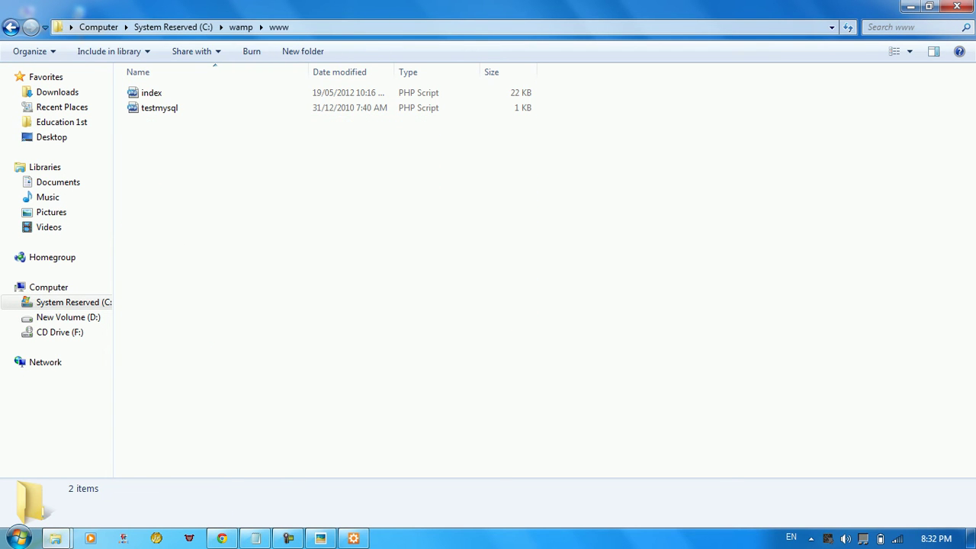
drag(364, 224, 171, 83)
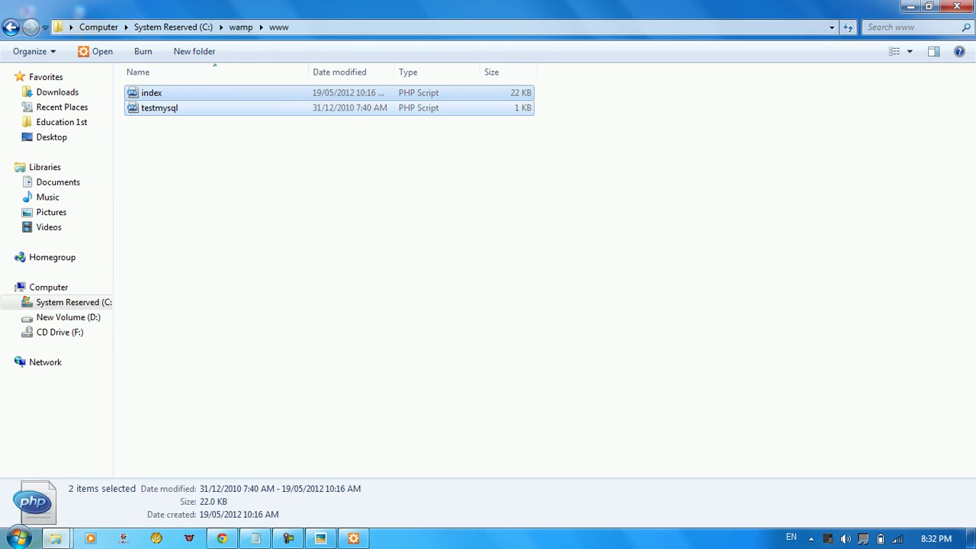
click(462, 347)
drag(463, 347, 150, 82)
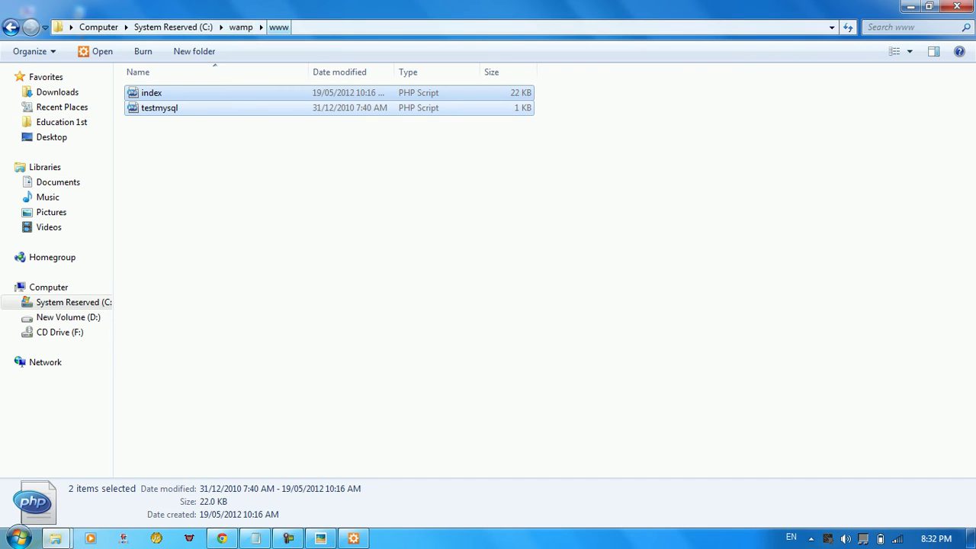
click(580, 153)
Choose C:\wamp\www as the workspace folder in the Workspace Launcher
click(910, 6)
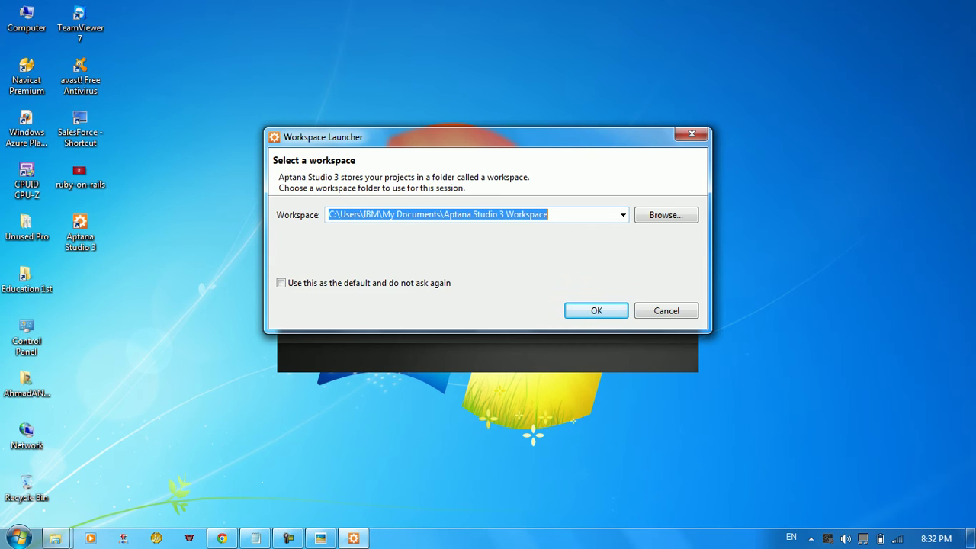
key(End)
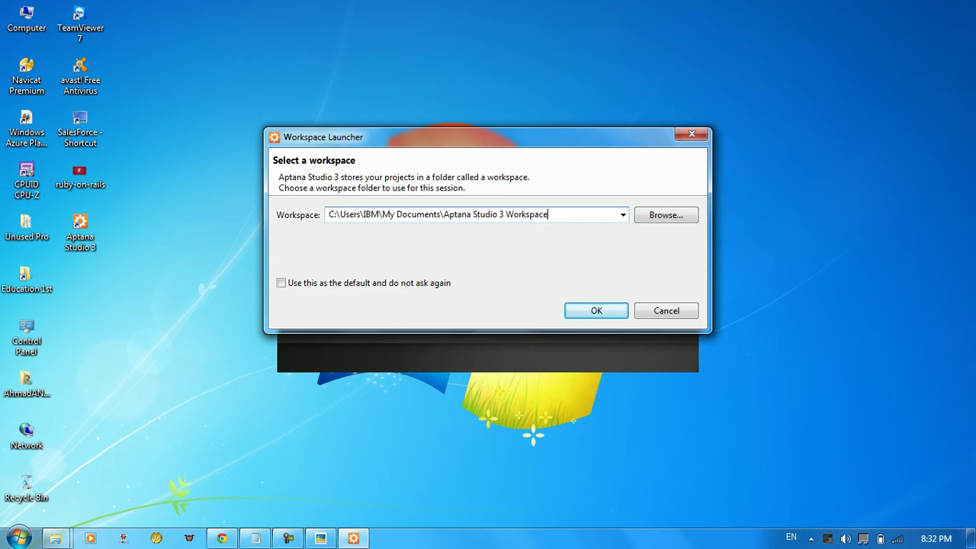
key(shift+Left)
key(shift+Left)
key(shift+Left)
key(shift+Left)
key(shift+Left)
key(shift+Left)
key(shift+Left)
click(665, 214)
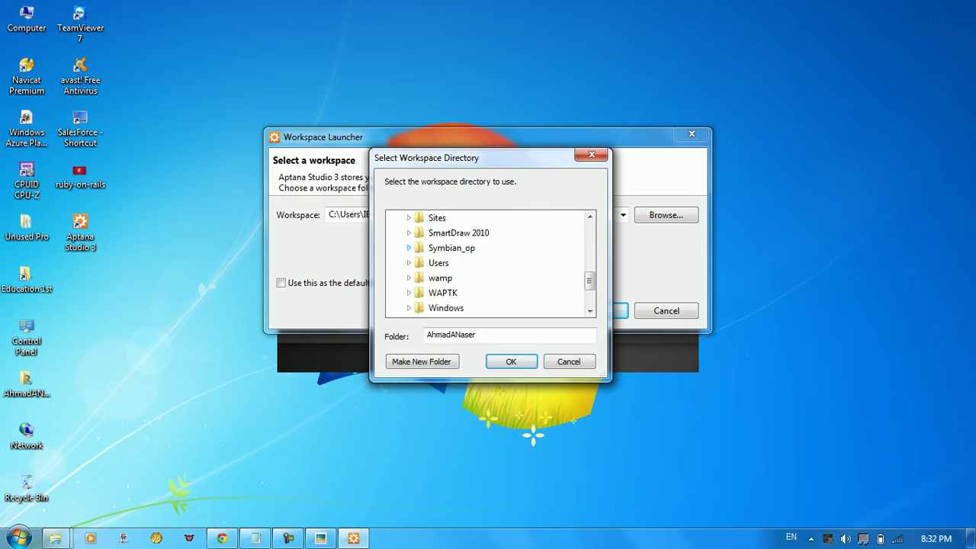
scroll(490, 262, down, 1)
click(408, 233)
scroll(490, 263, down, 3)
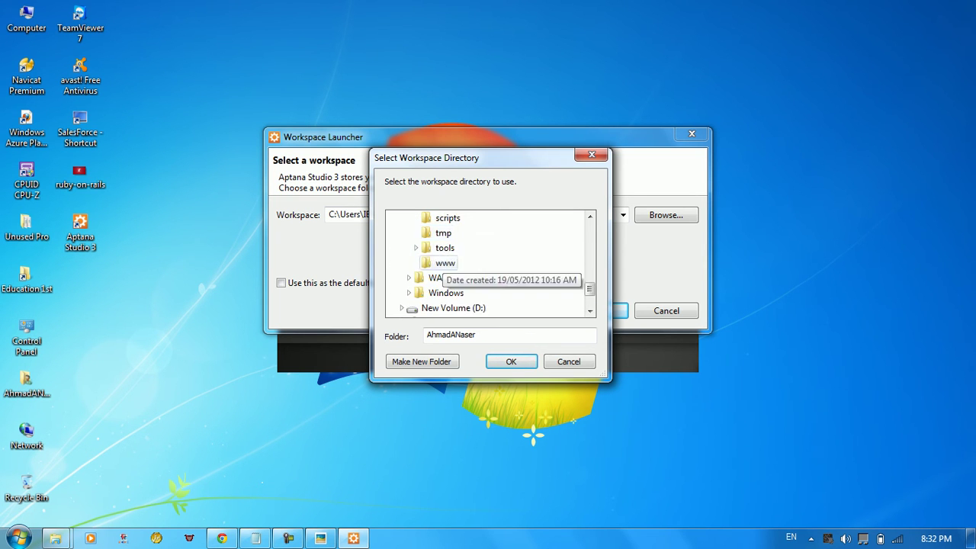
click(445, 217)
click(511, 361)
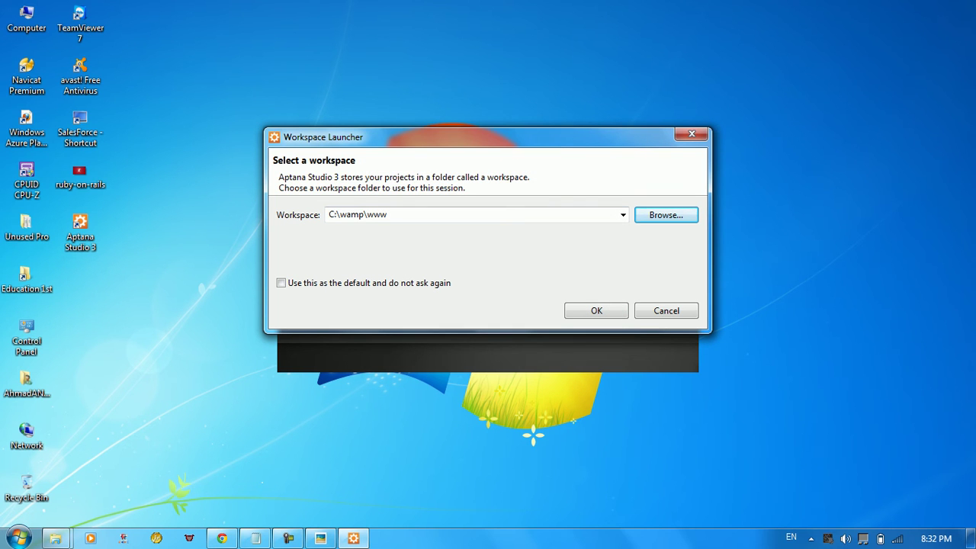
Make C:\wamp\www the default workspace and launch the studio
key(Tab)
key(space)
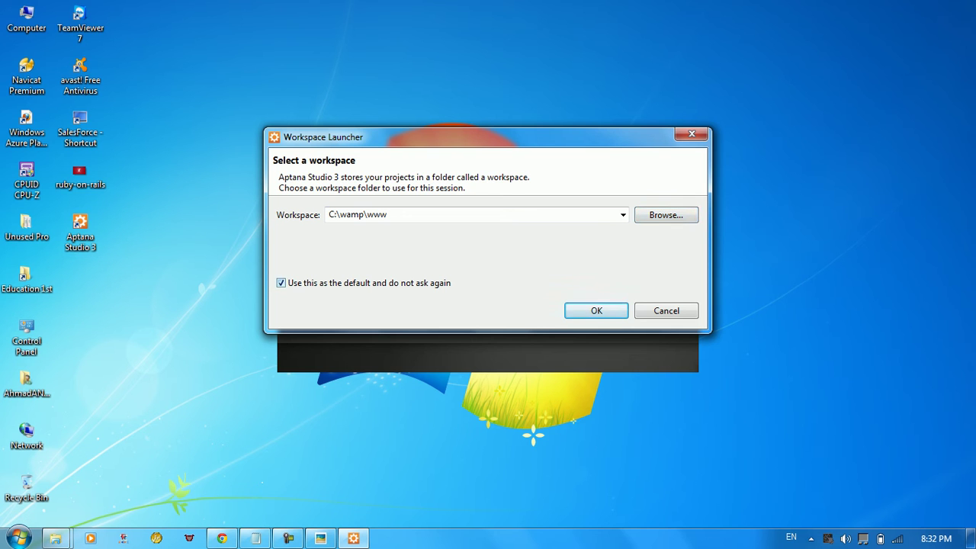
key(Return)
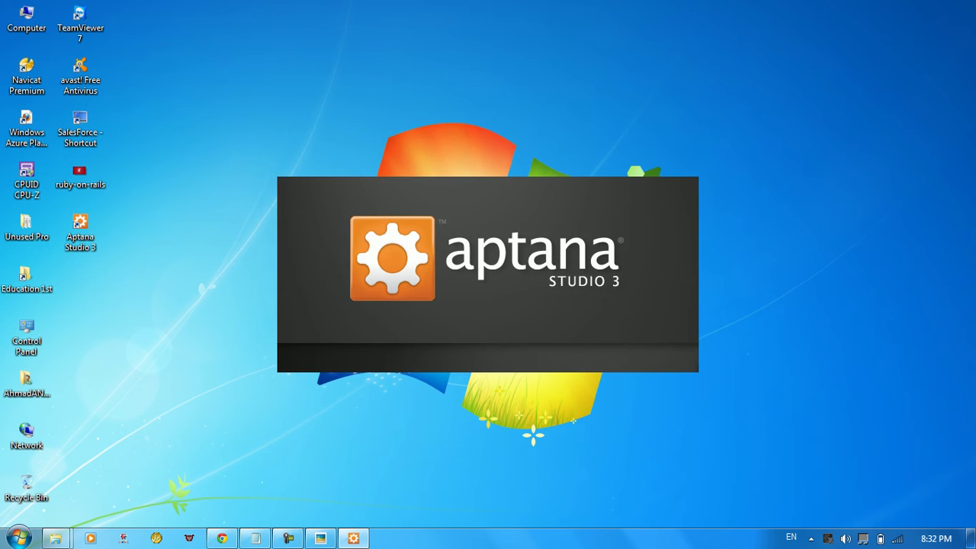
Allow Aptana through the firewall, then check Project Explorer before returning to App Explorer
right_click(273, 53)
key(Escape)
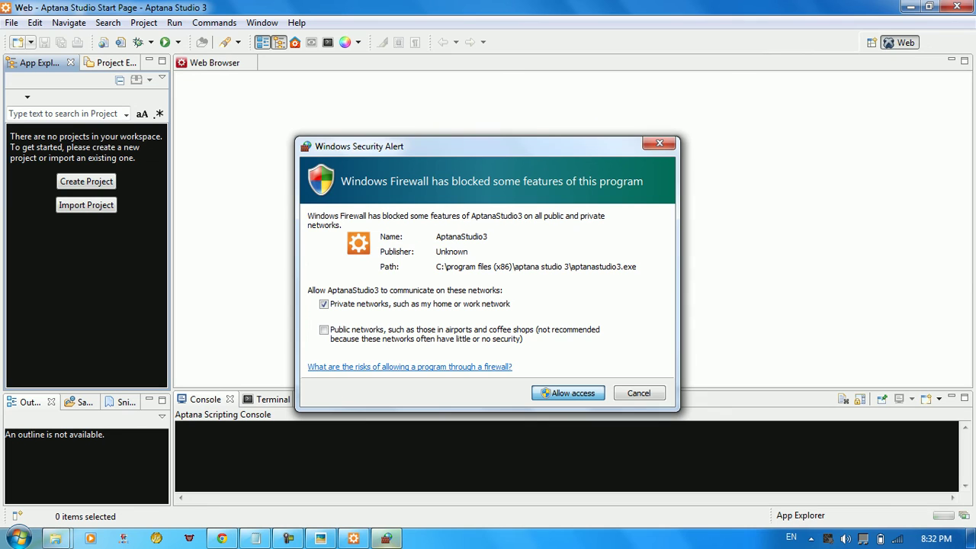
key(Return)
click(810, 538)
click(810, 538)
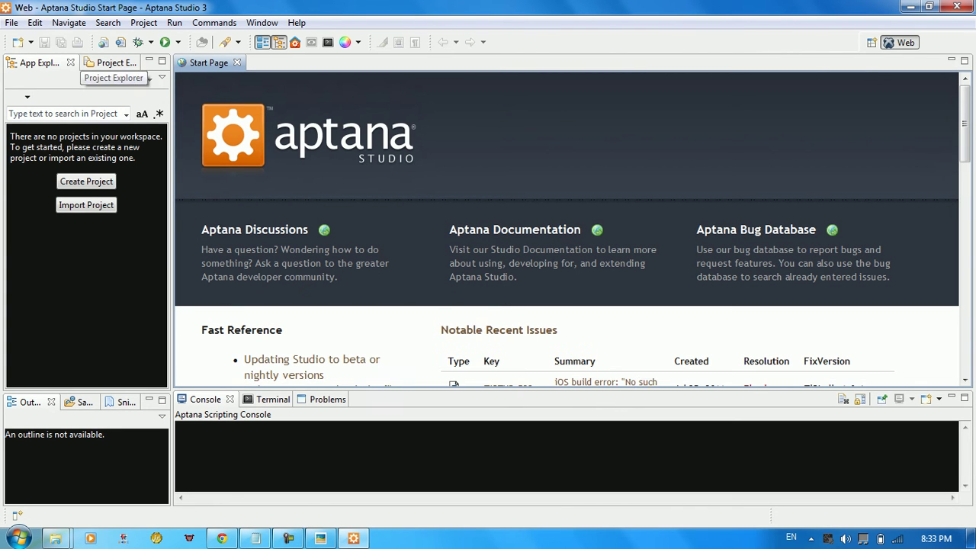
click(107, 63)
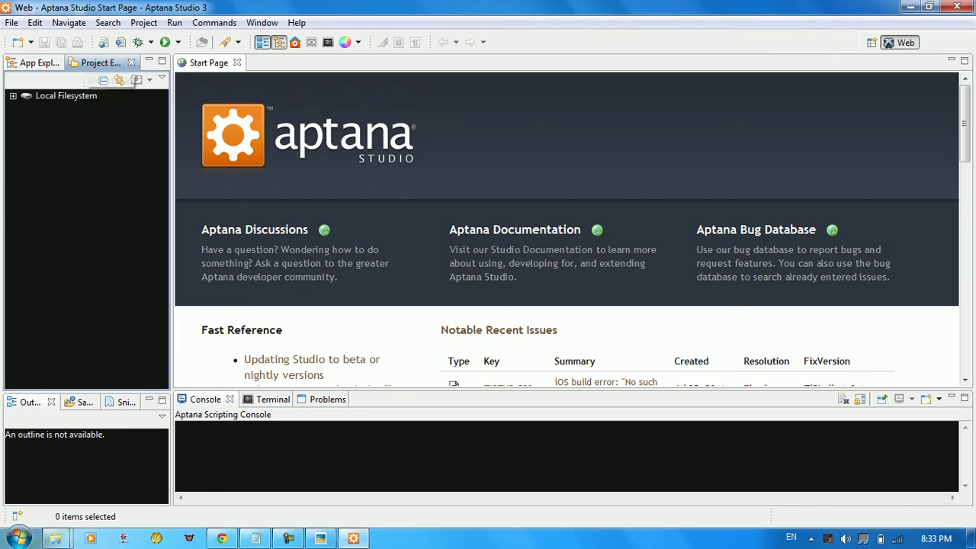
click(38, 62)
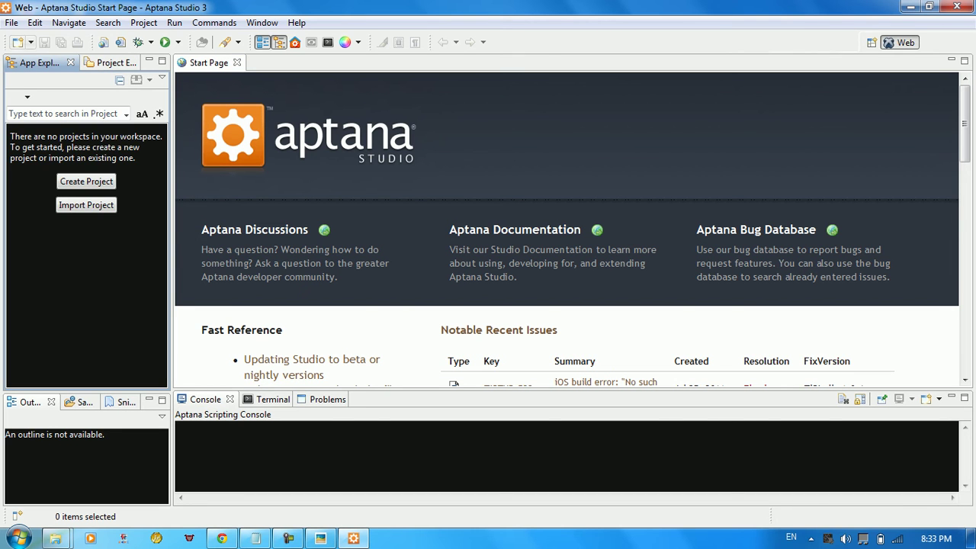
Create a Rails project named ahmadapp via File > New > Rails Project
click(31, 42)
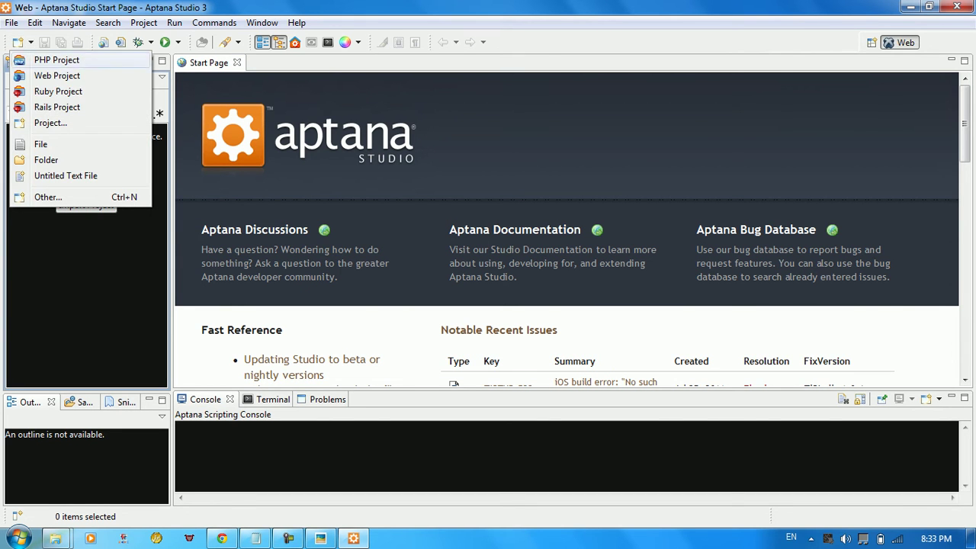
click(11, 22)
mouse_move(114, 39)
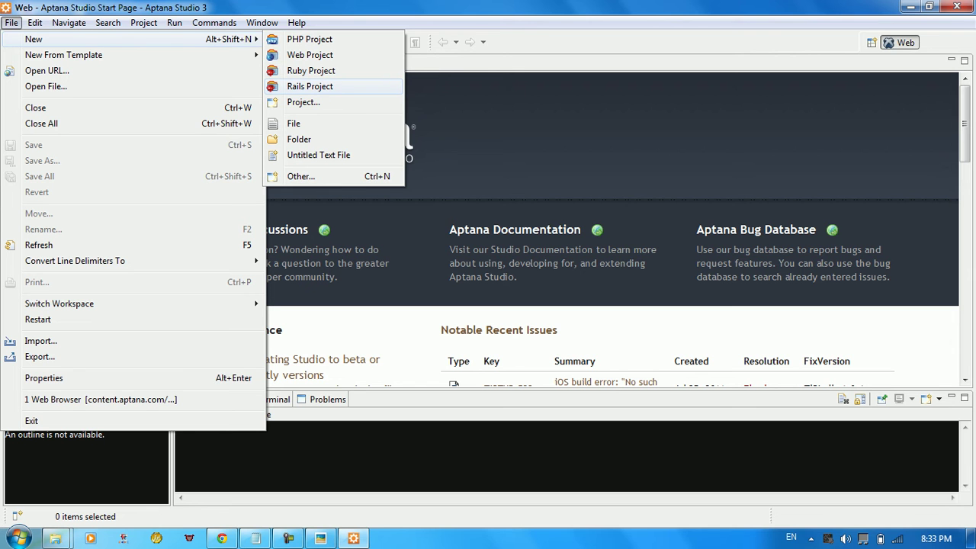
click(309, 86)
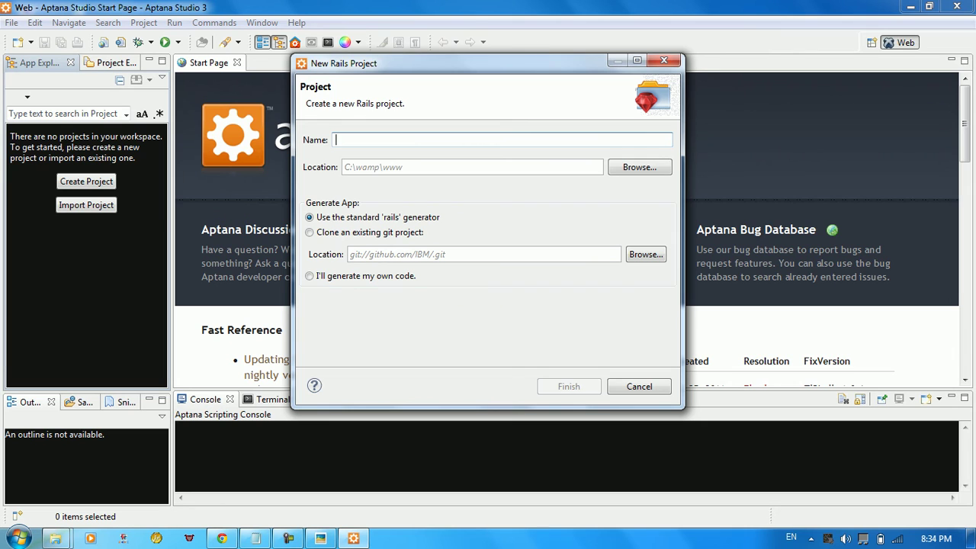
text(ahmadapp)
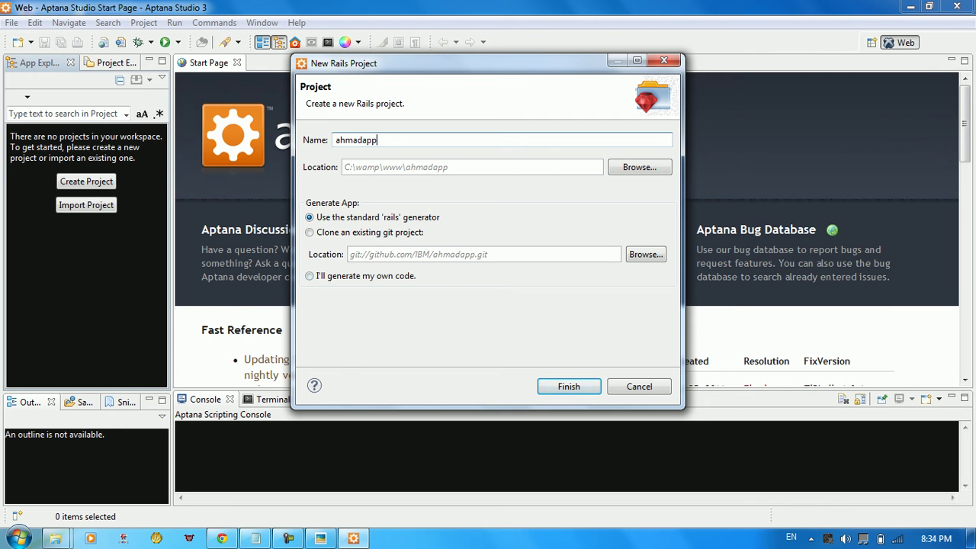
key(Return)
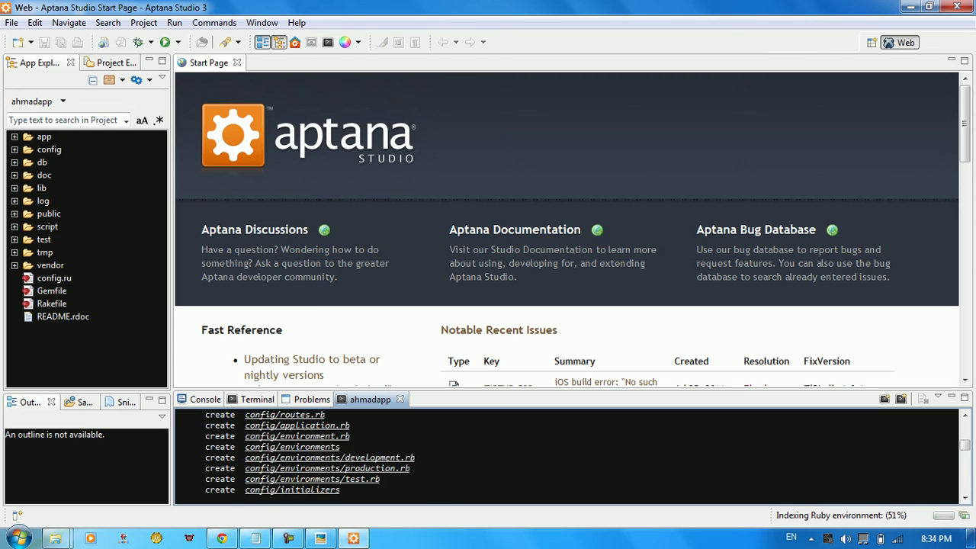
Scroll through the rails new terminal output to review the generated files
scroll(564, 455, up, 10)
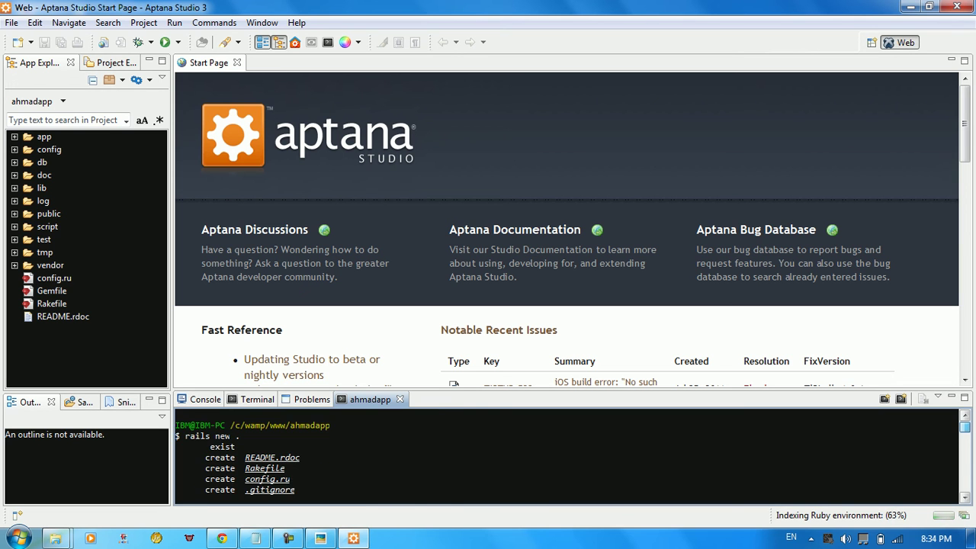
scroll(564, 455, down, 15)
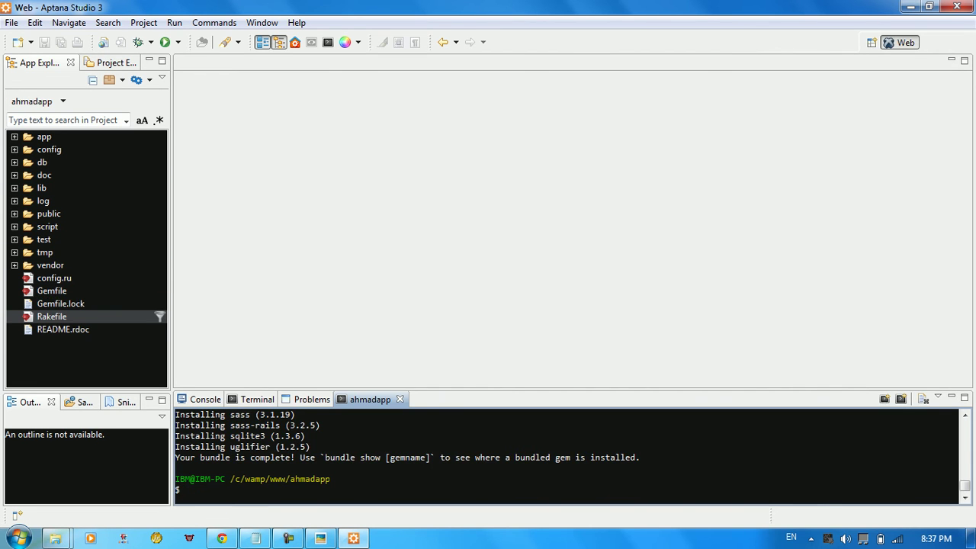
Locate the Gemfile in the ahmadapp project tree and open it in the editor
click(63, 329)
click(52, 316)
key(Up)
key(Up)
key(Up)
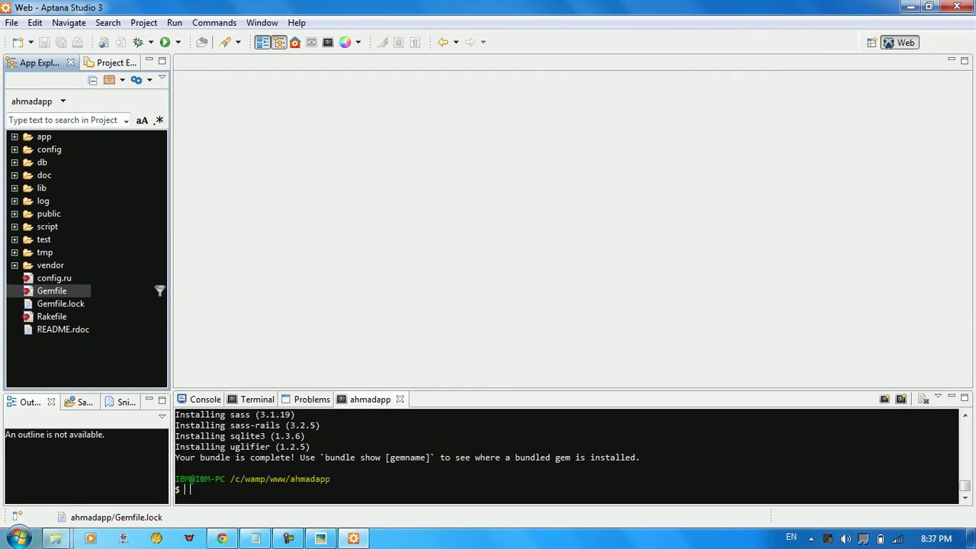
key(Down)
key(Down)
click(52, 291)
right_click(44, 290)
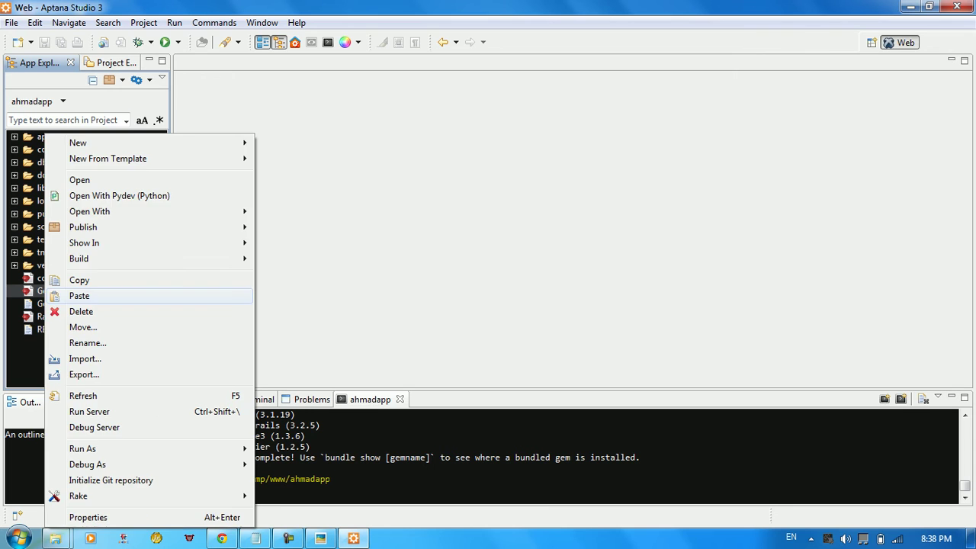
key(Escape)
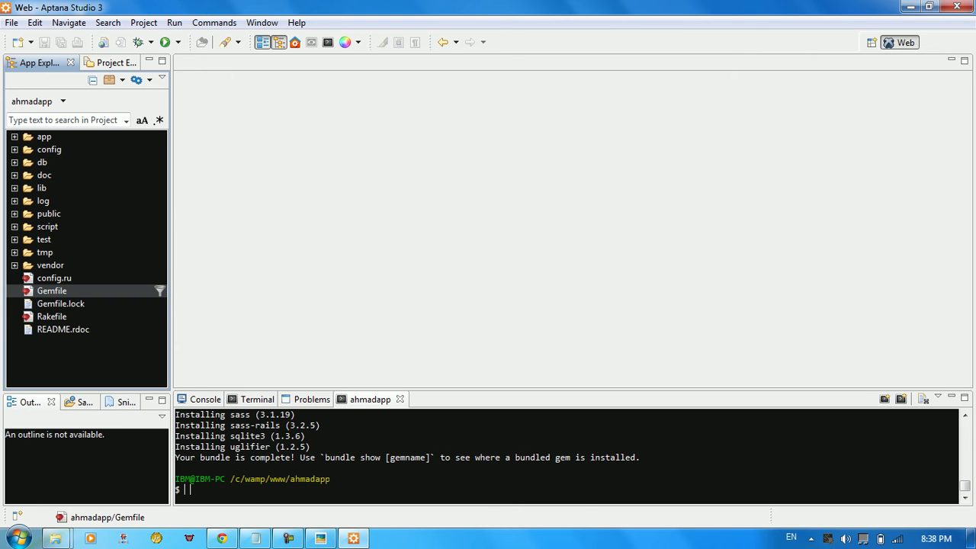
double_click(52, 290)
scroll(572, 221, down, 4)
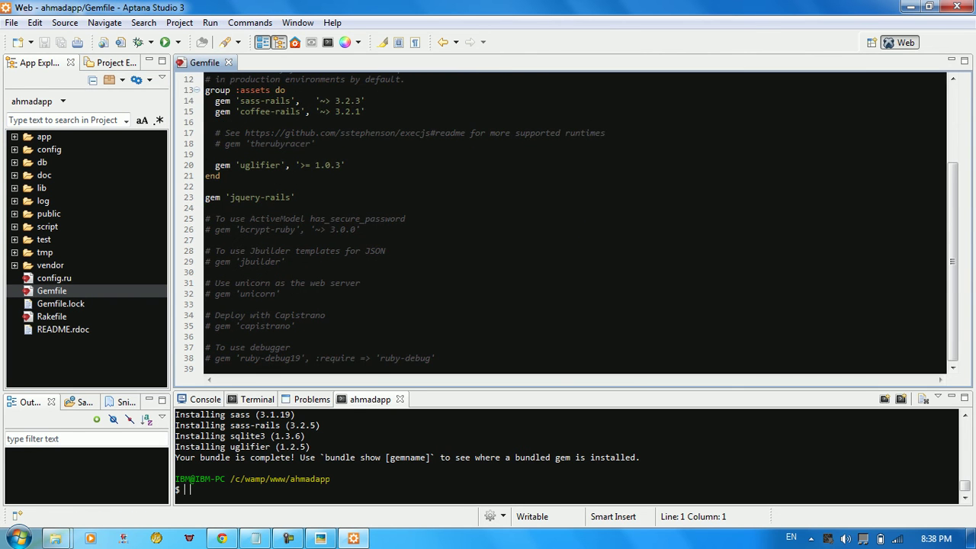
scroll(355, 185, up, 4)
click(355, 185)
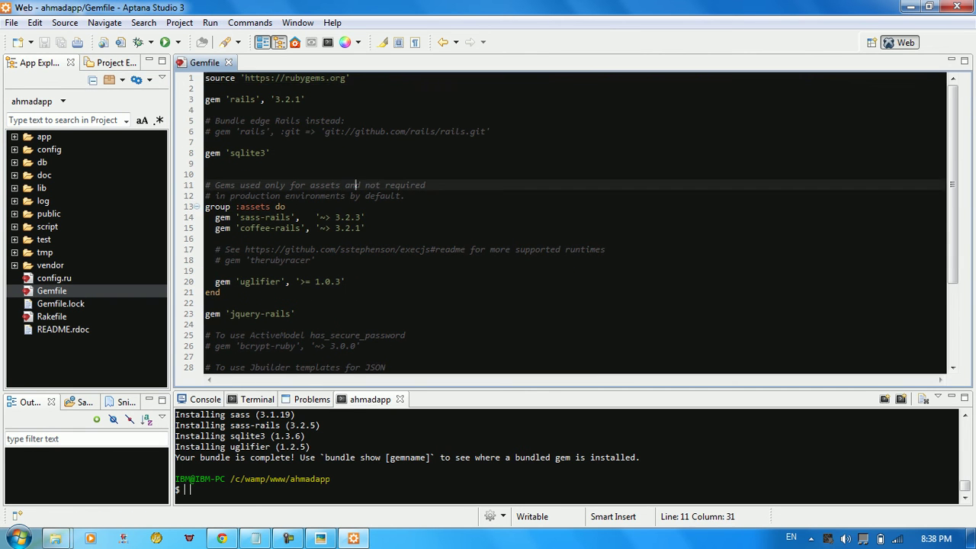
Run bundle install in the ahmadapp terminal
click(177, 42)
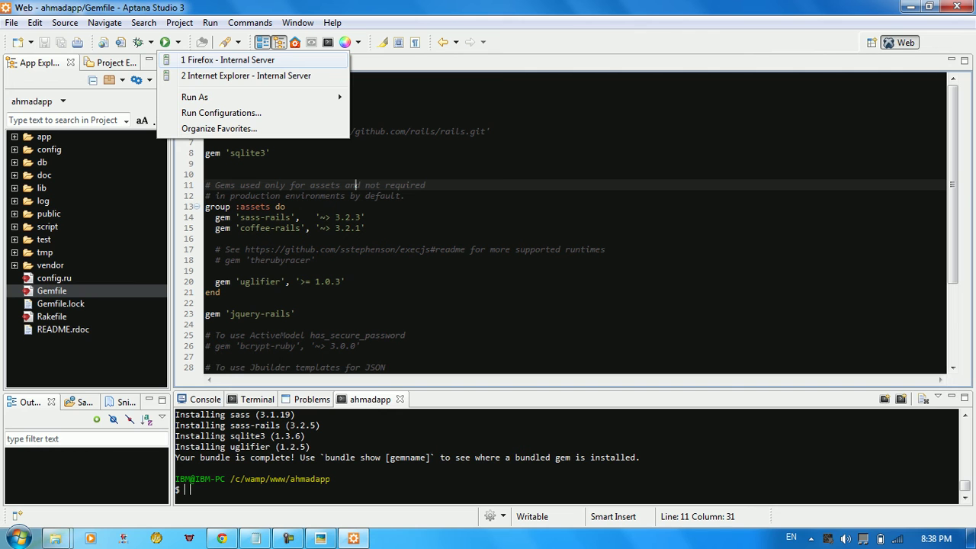
key(Escape)
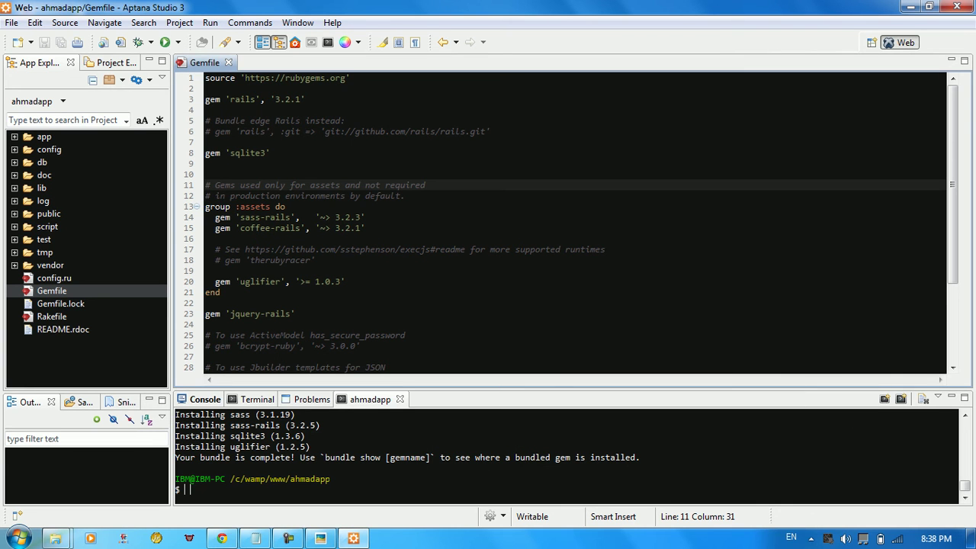
text(bund)
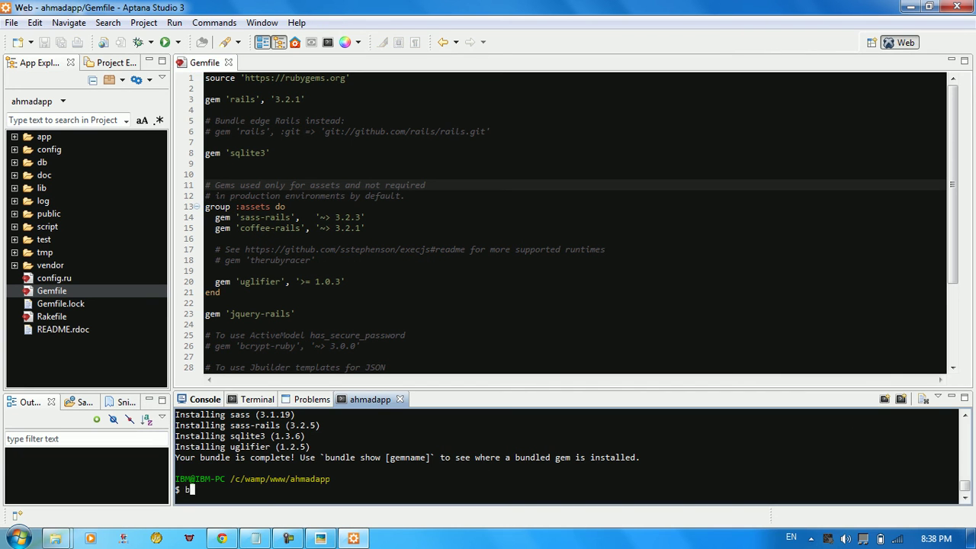
text(le install)
key(Return)
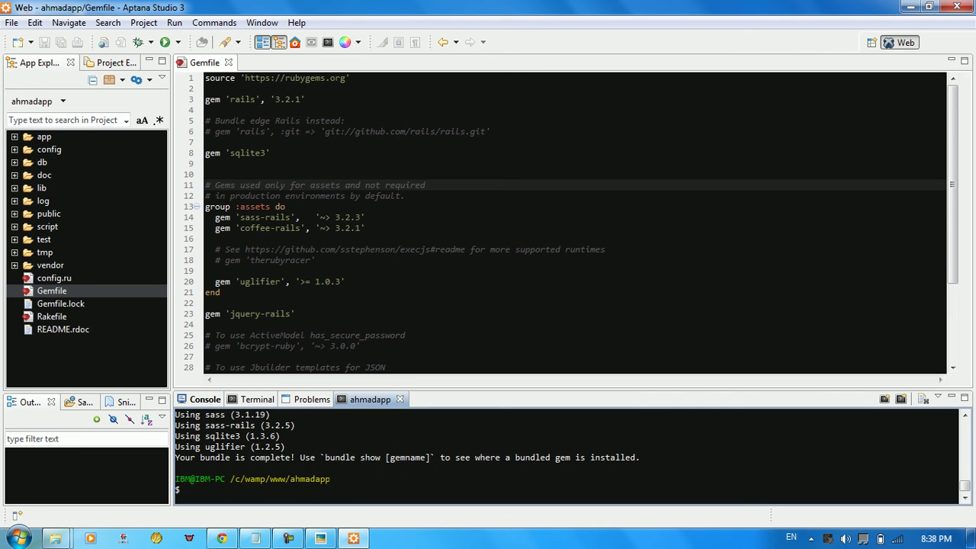
Run the ahmadapp Rails server from App Explorer and allow Ruby through the firewall so WEBrick serves port 3000
click(54, 279)
right_click(53, 278)
right_click(43, 291)
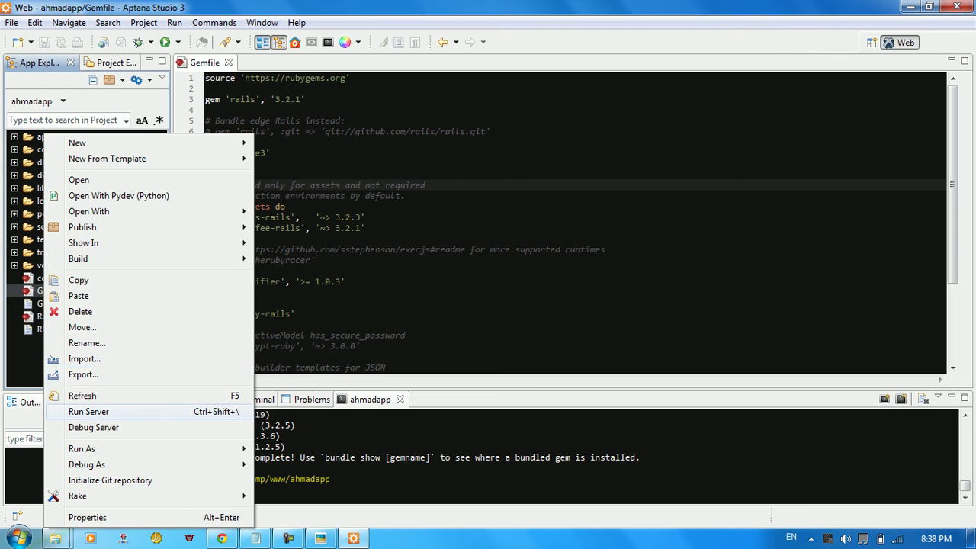
click(88, 411)
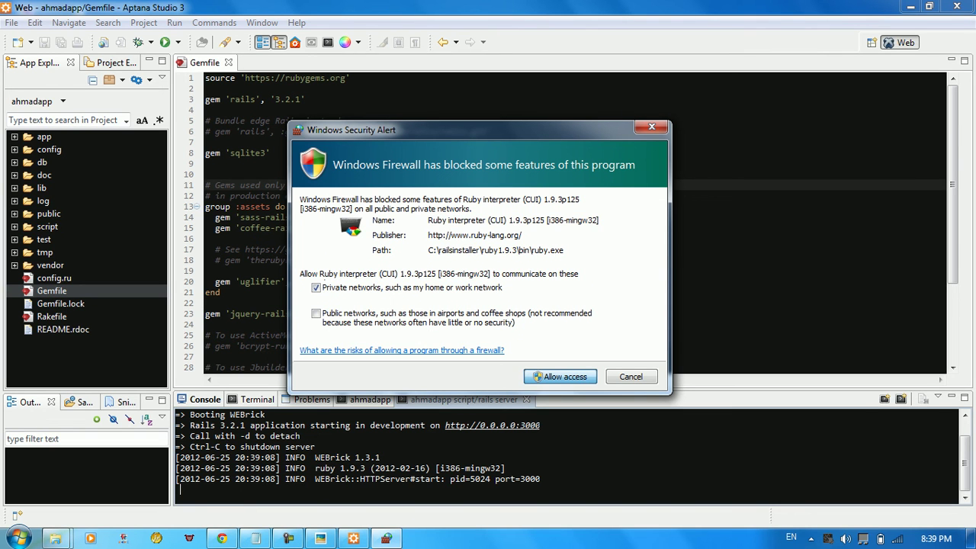
key(Return)
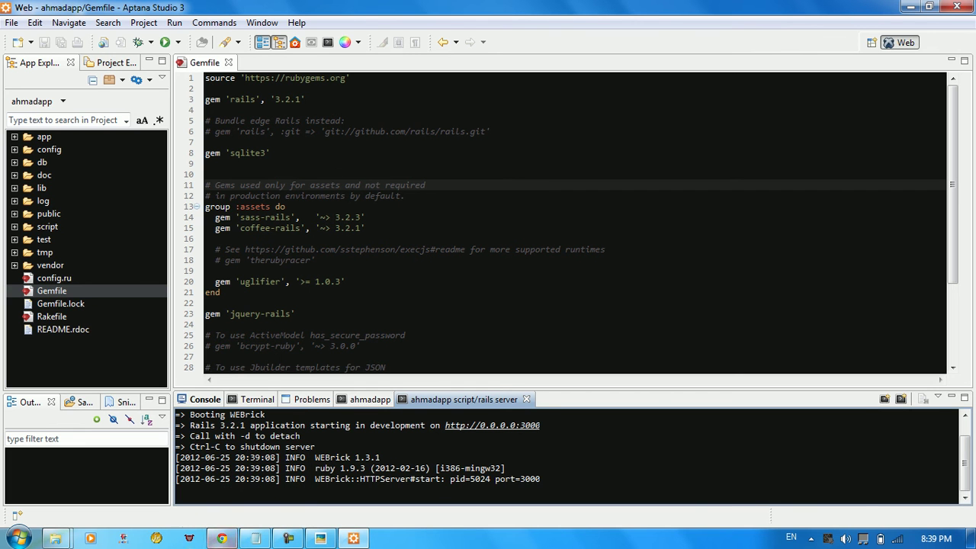
Reload the localhost:3000 tab in Chrome so the Rails 'Welcome aboard' page loads
click(221, 538)
key(ctrl+Tab)
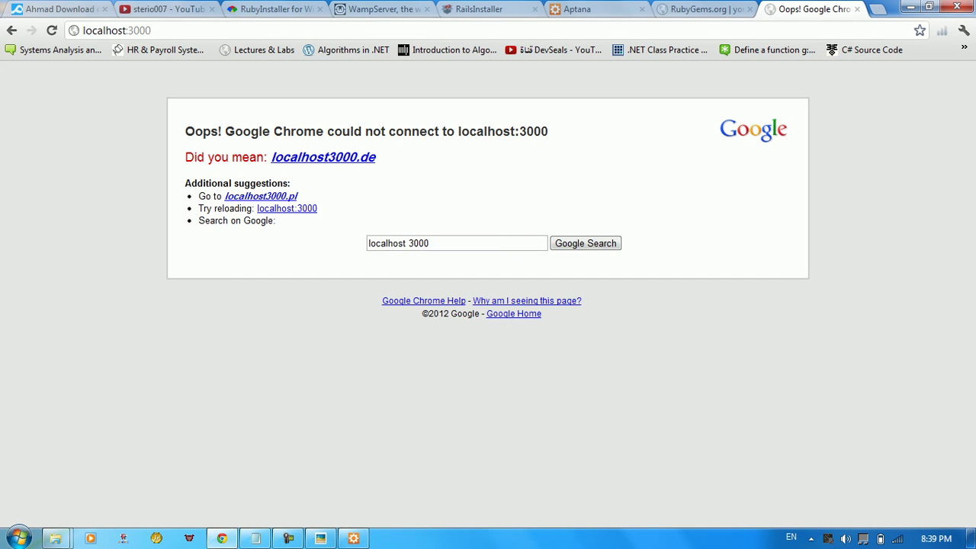
key(ctrl+l)
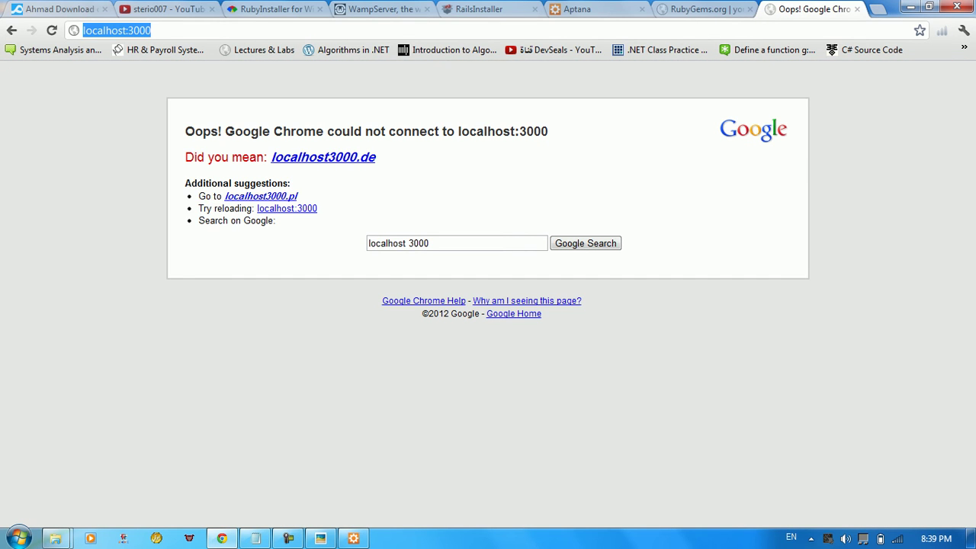
click(128, 30)
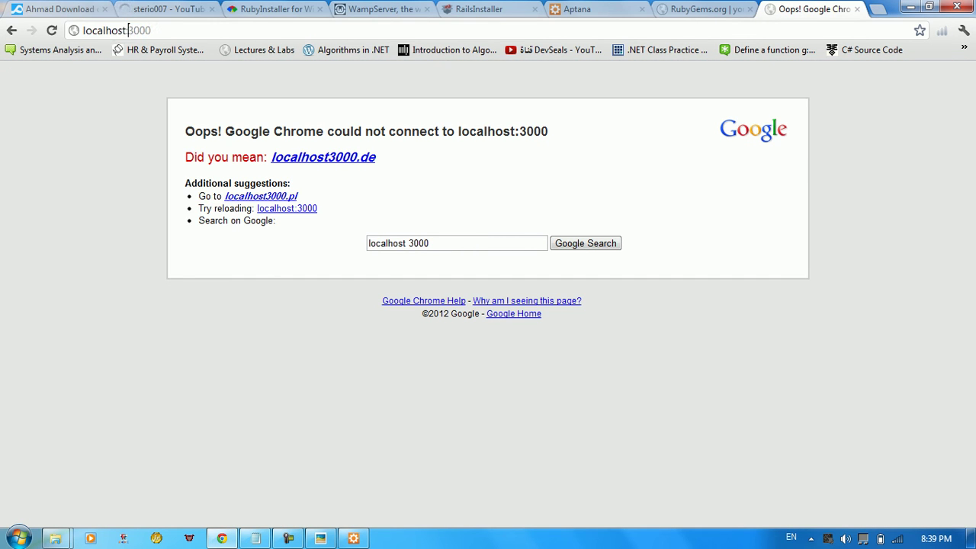
key(shift+Left)
key(shift+Left)
key(shift+Left)
key(shift+Left)
key(Right)
key(Return)
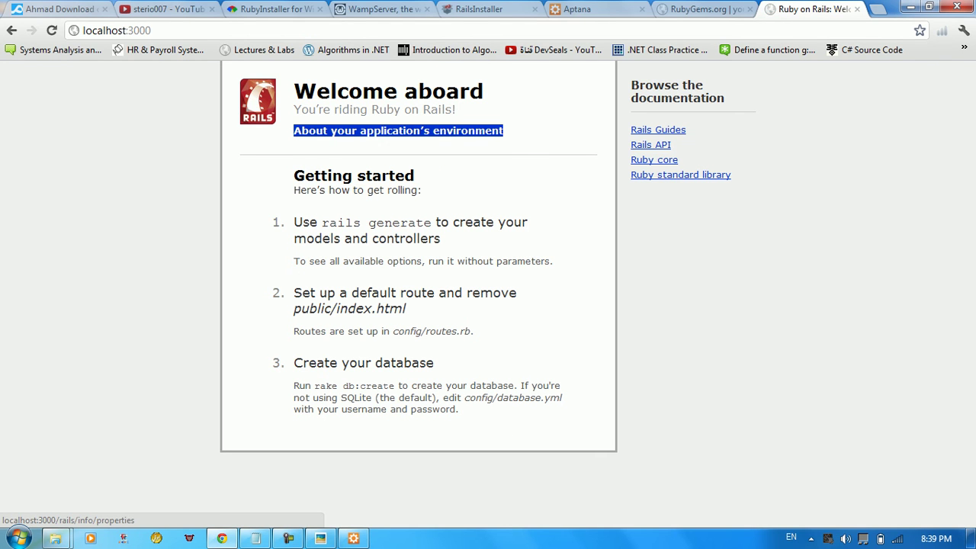
Expand 'About your application's environment' and highlight the Ruby and RubyGems version rows
click(398, 131)
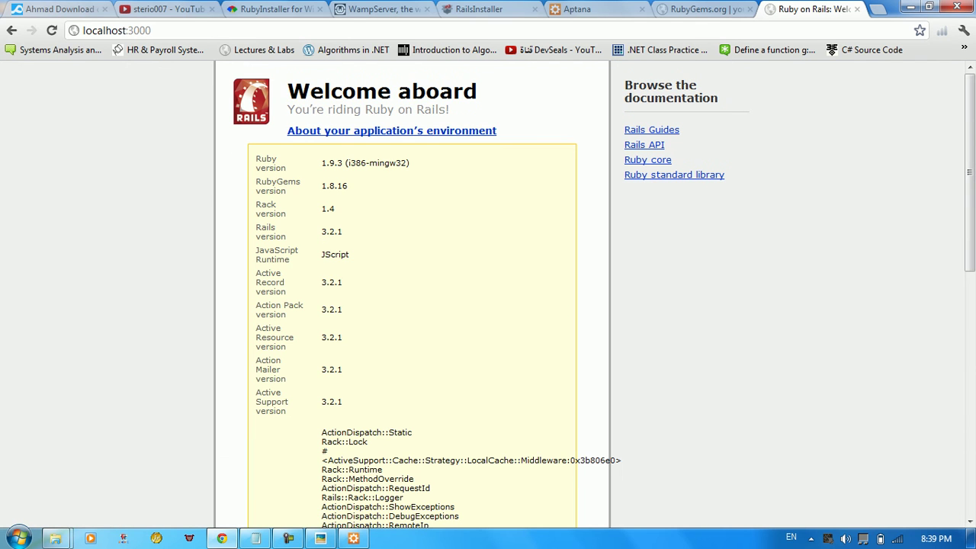
drag(348, 163, 334, 163)
click(335, 163)
triple_click(278, 182)
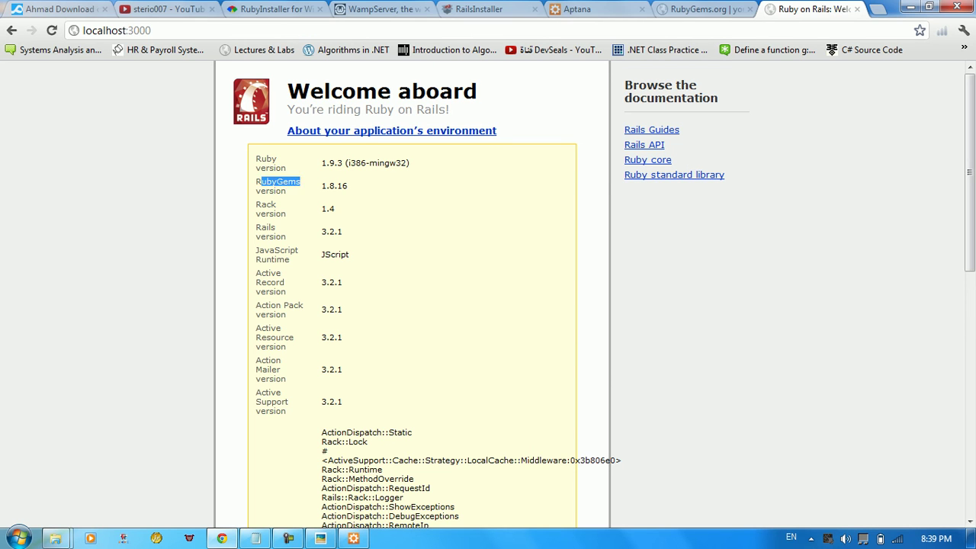
click(342, 186)
drag(347, 185, 256, 215)
click(326, 185)
click(256, 215)
Scroll down and highlight the Active Record and Action Pack version rows
scroll(488, 305, down, 2)
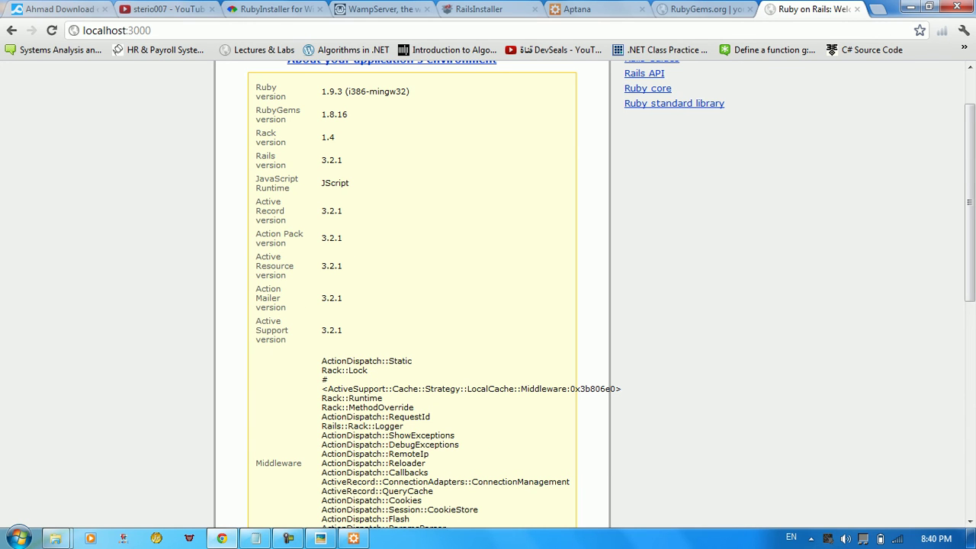
drag(287, 220, 256, 201)
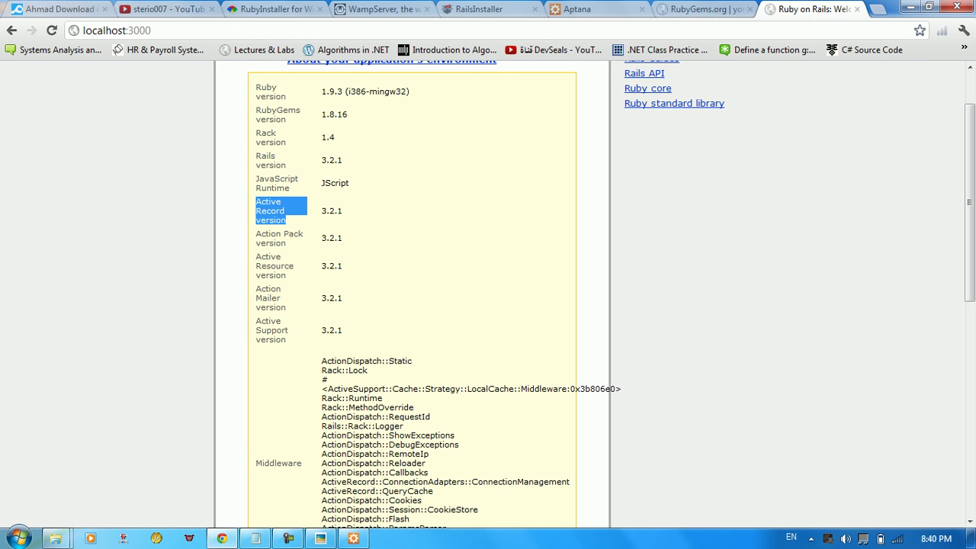
drag(286, 243, 255, 234)
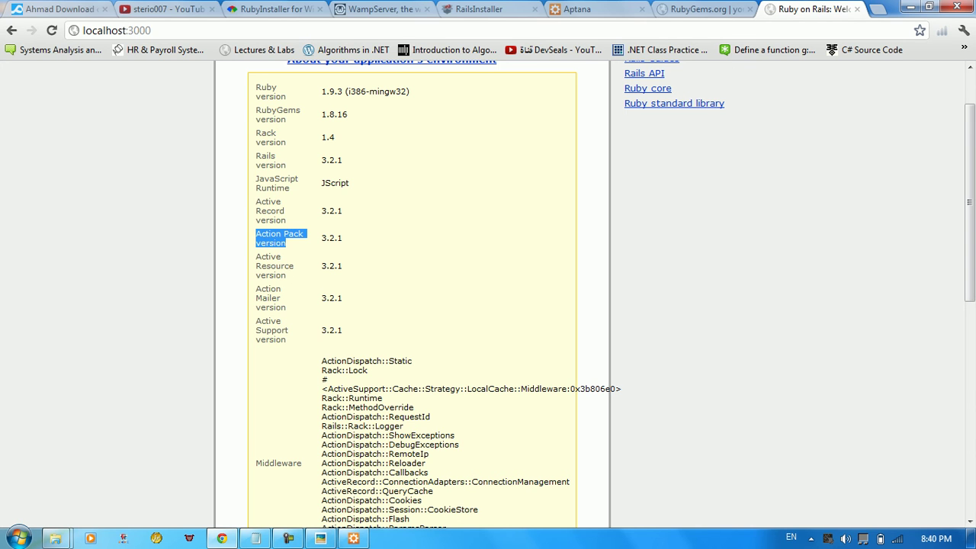
click(255, 234)
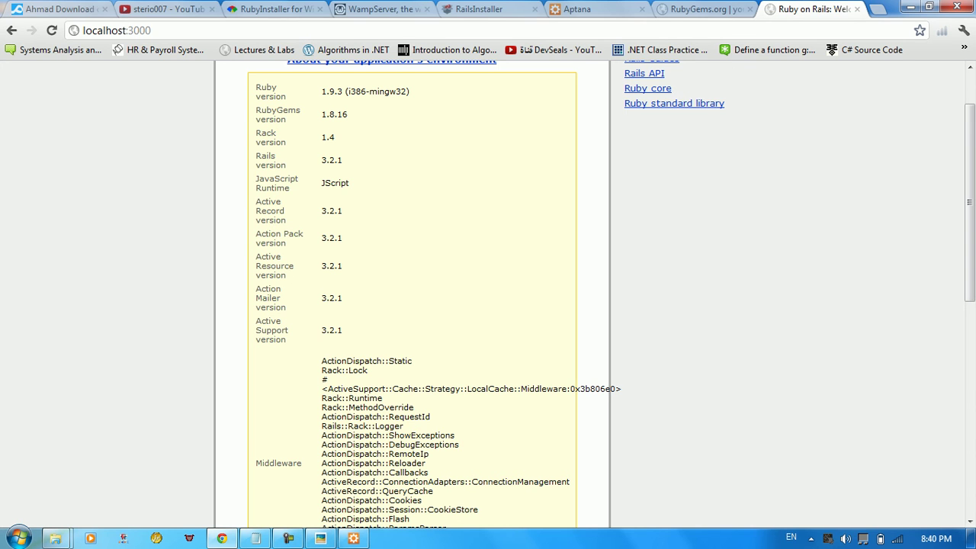
drag(255, 234, 303, 234)
drag(343, 238, 256, 243)
click(457, 190)
Scroll further and highlight the Active Resource and Action Mailer version rows
scroll(411, 305, down, 1)
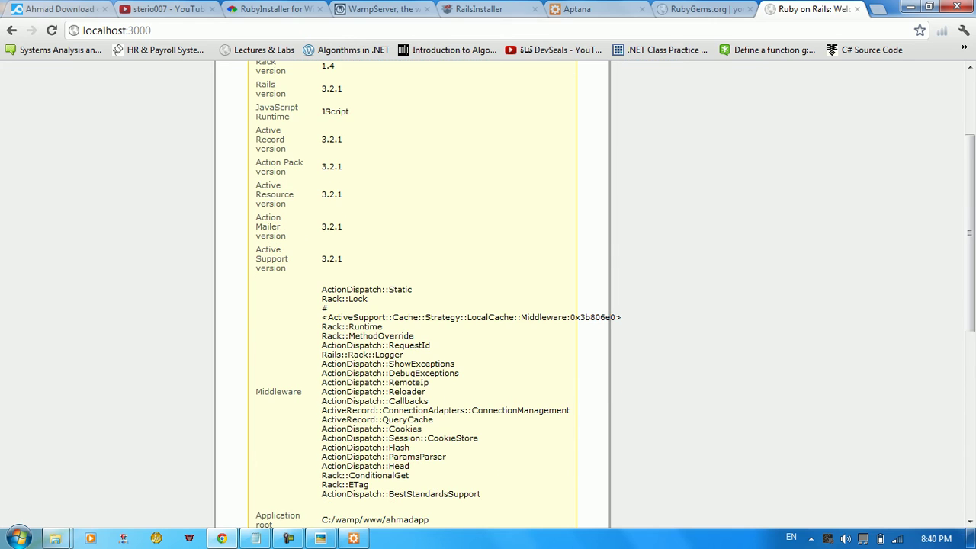
drag(256, 185, 343, 196)
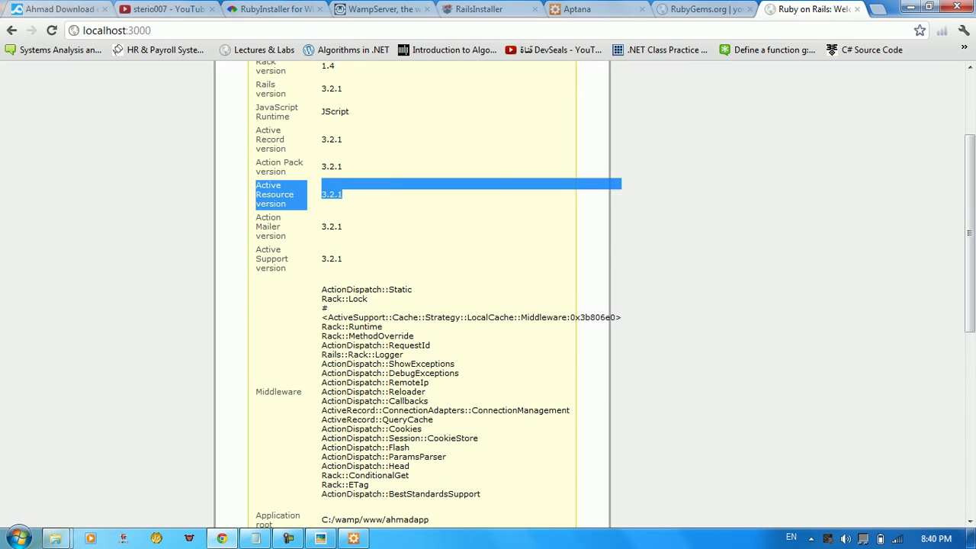
drag(257, 218, 283, 236)
scroll(284, 236, down, 2)
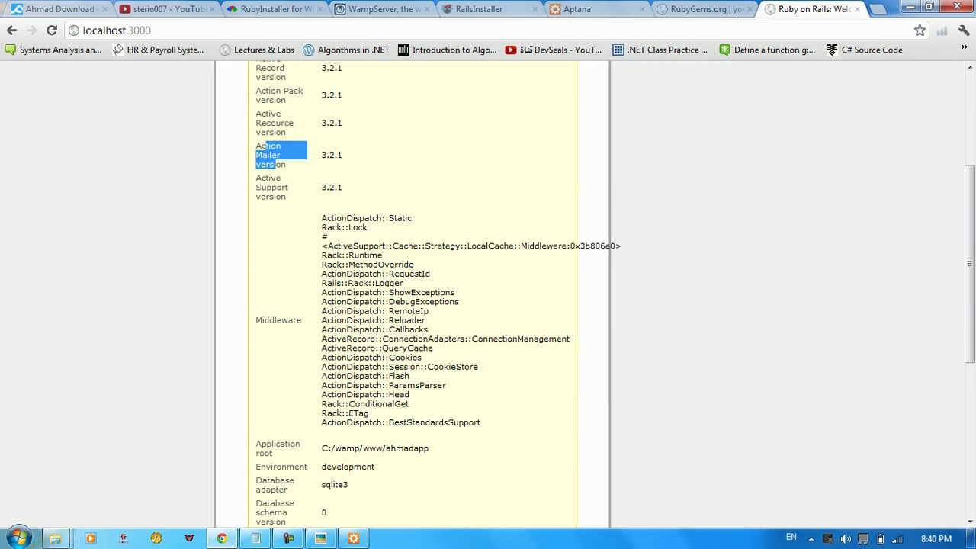
click(284, 92)
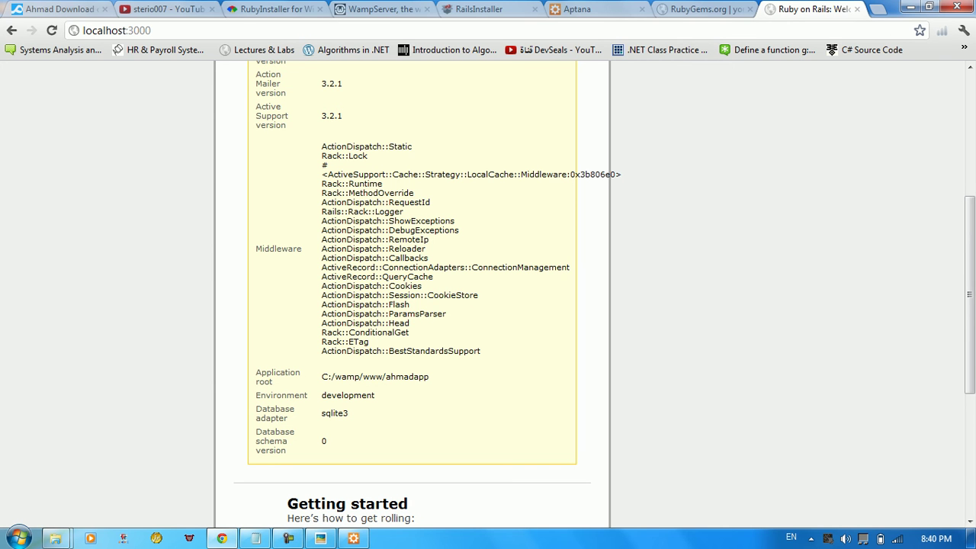
scroll(411, 297, up, 3)
scroll(412, 297, down, 3)
scroll(412, 297, up, 2)
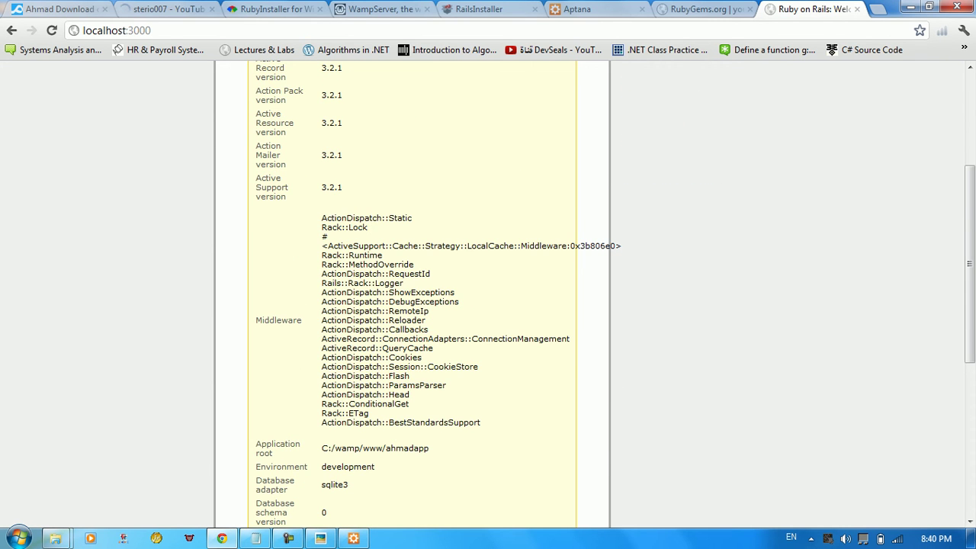
Highlight the Middleware list and the Environment row in the environment table
drag(321, 218, 433, 347)
drag(478, 367, 480, 422)
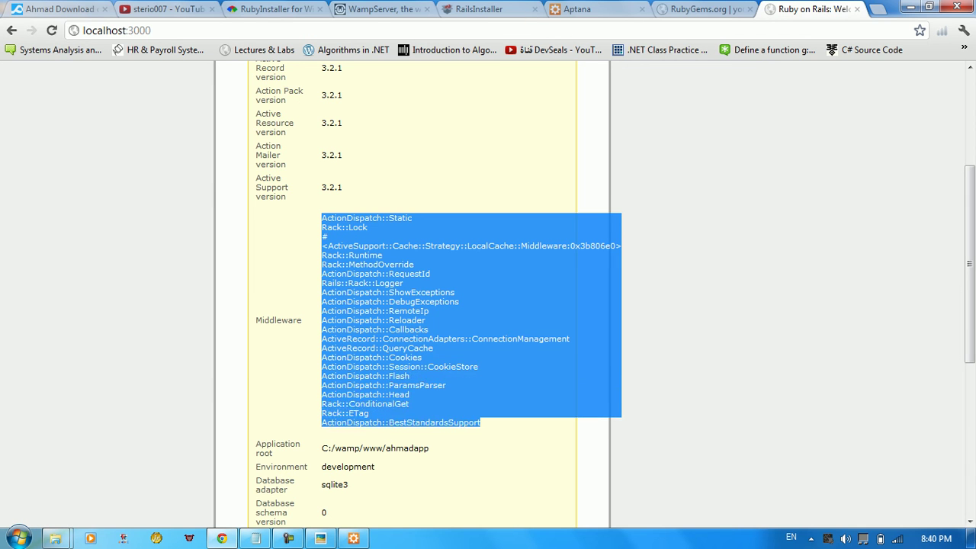
scroll(428, 295, down, 2)
scroll(412, 289, up, 1)
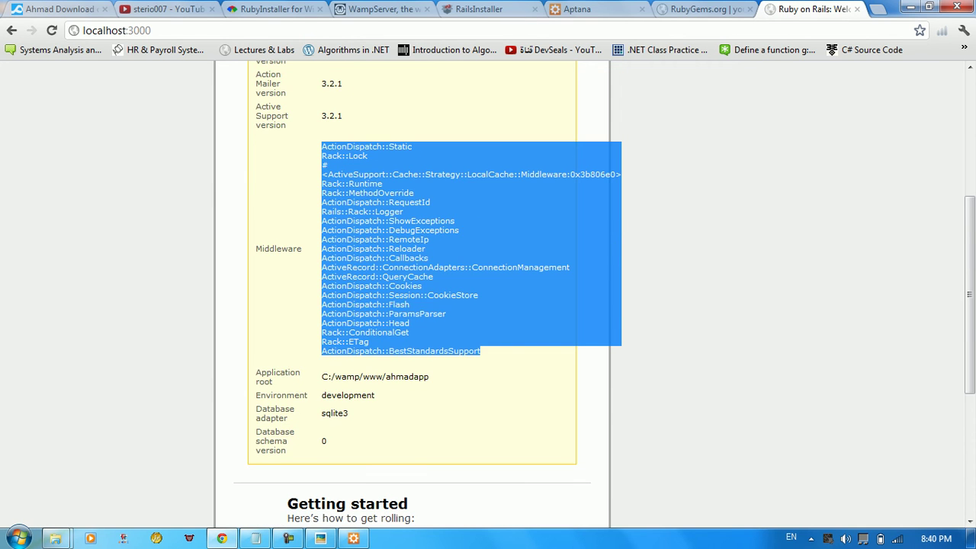
scroll(427, 296, down, 1)
click(427, 296)
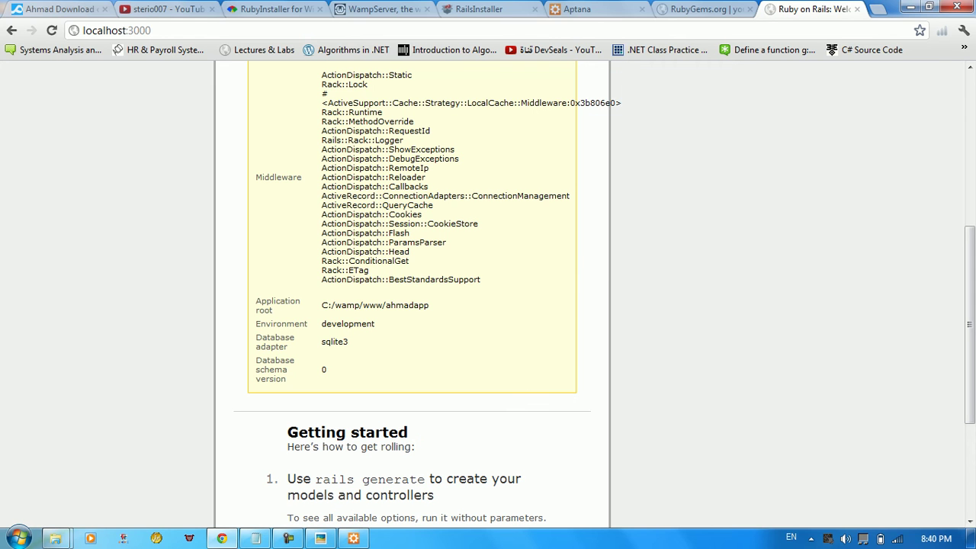
drag(255, 323, 260, 323)
click(360, 324)
click(259, 323)
Check the Aptana server console, then highlight the sqlite3 database adapter value on the page
click(353, 538)
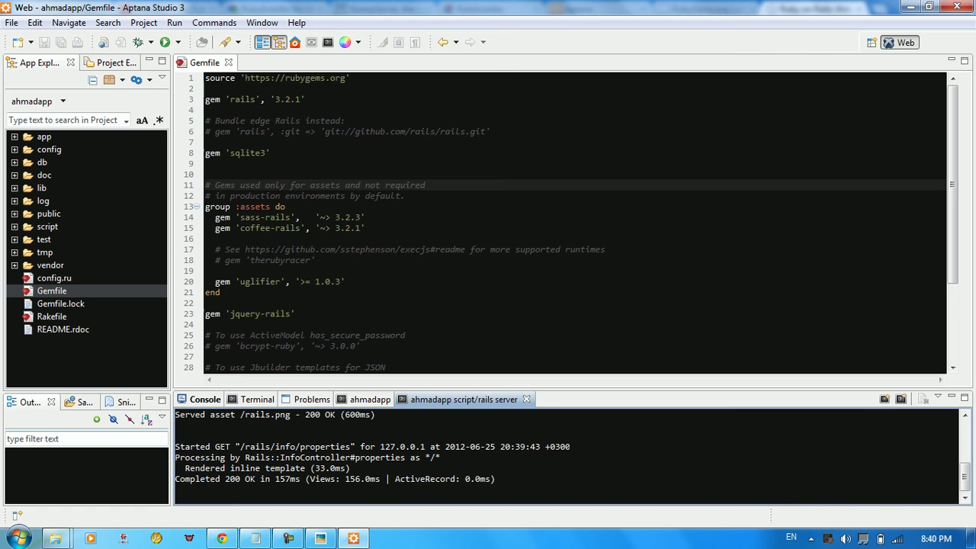
key(alt+Tab)
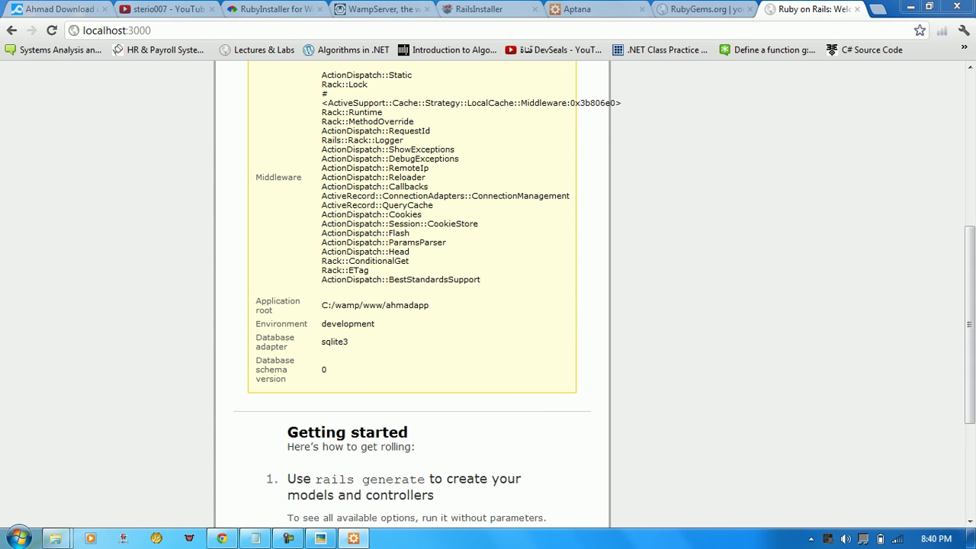
drag(349, 342, 259, 341)
click(259, 342)
drag(348, 342, 256, 348)
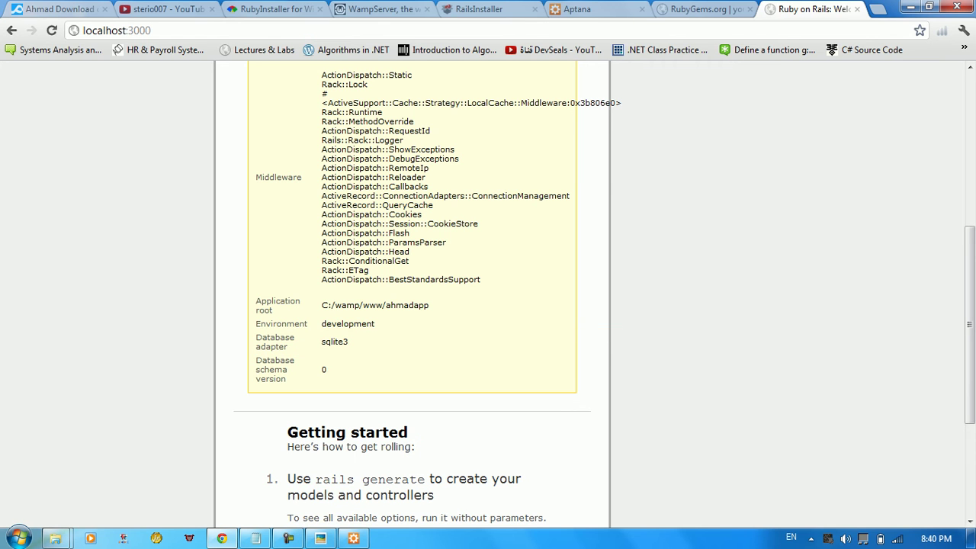
key(alt+Tab)
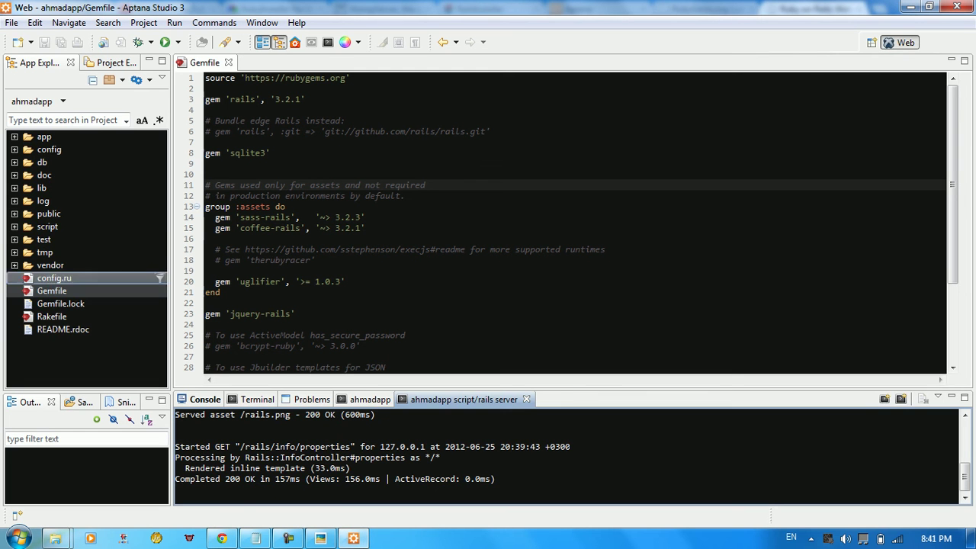
Expand the config folder, open database.yml and mark its sqlite3 adapter value on line 7
double_click(49, 149)
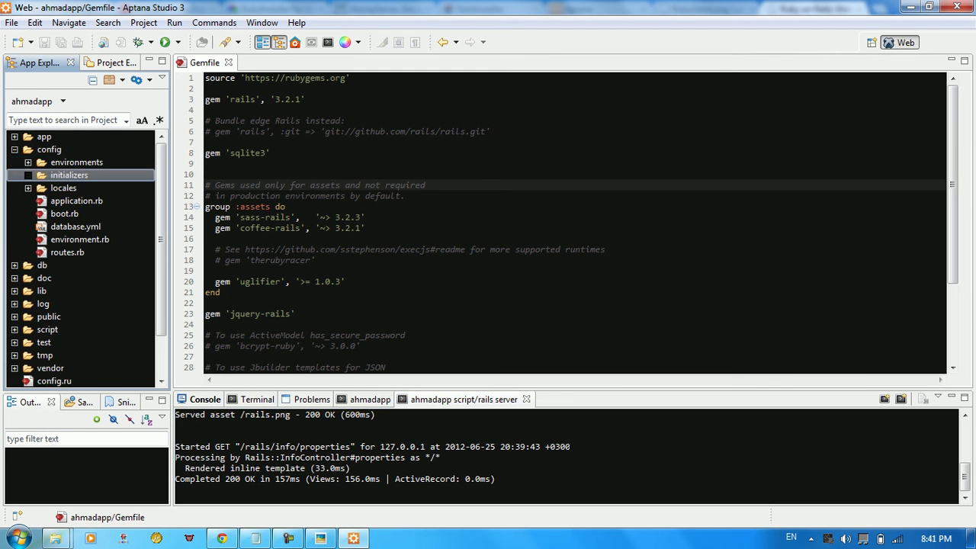
double_click(77, 227)
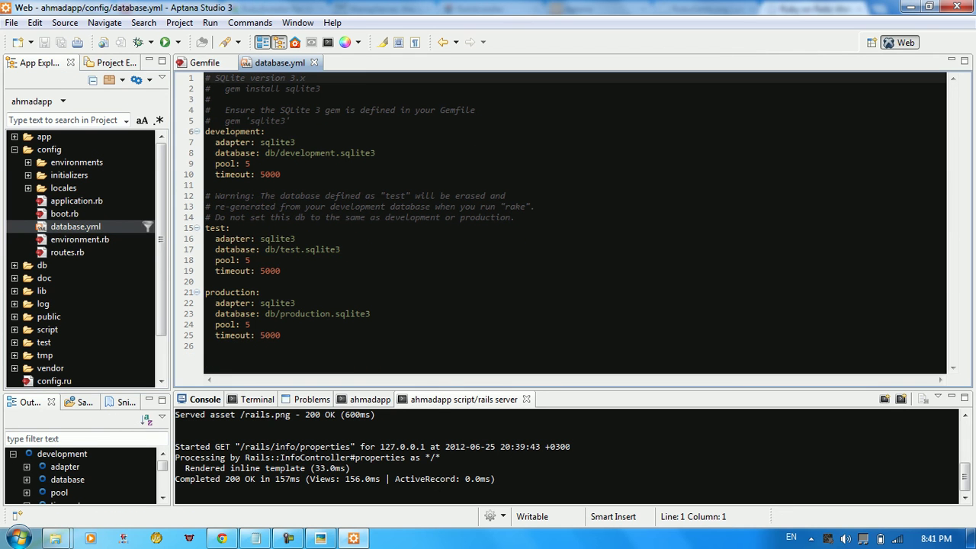
drag(260, 142, 295, 142)
click(296, 141)
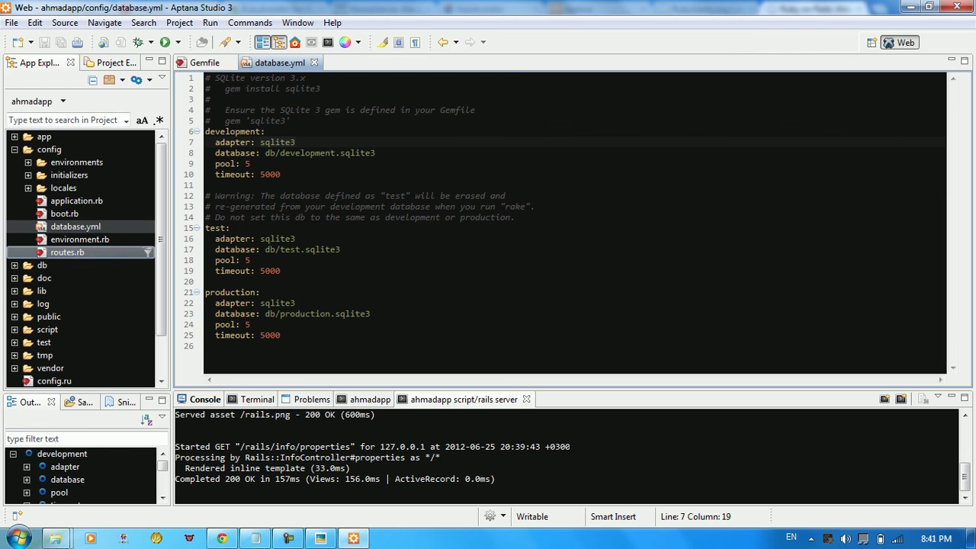
Open routes.rb, scroll through it, and collapse the config folder
double_click(67, 252)
scroll(67, 252, down, 10)
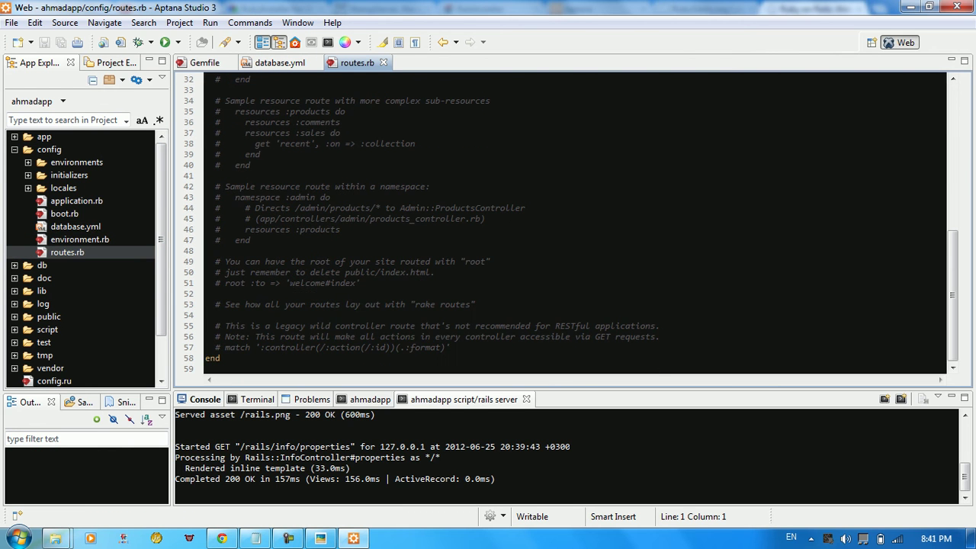
scroll(564, 221, up, 3)
scroll(564, 221, down, 3)
click(13, 150)
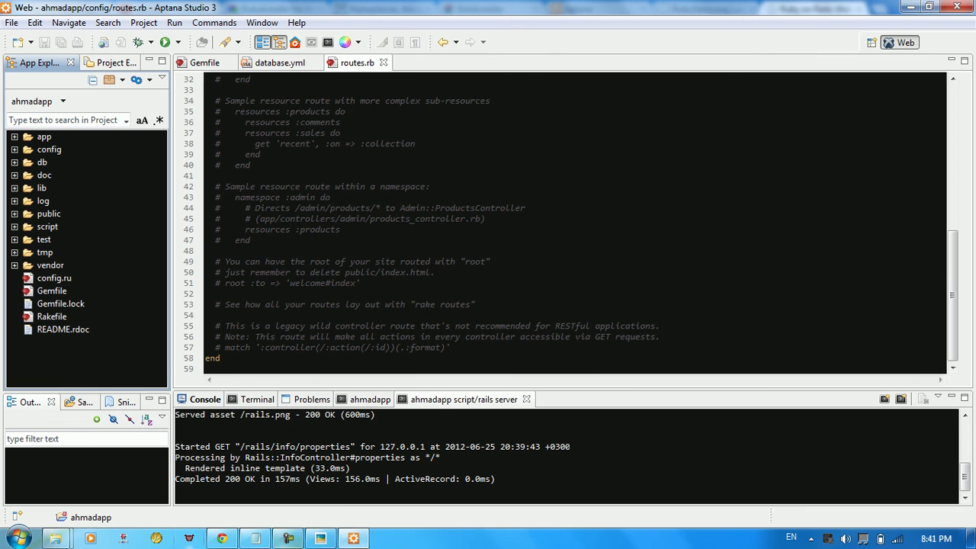
key(alt+Tab)
scroll(412, 289, up, 5)
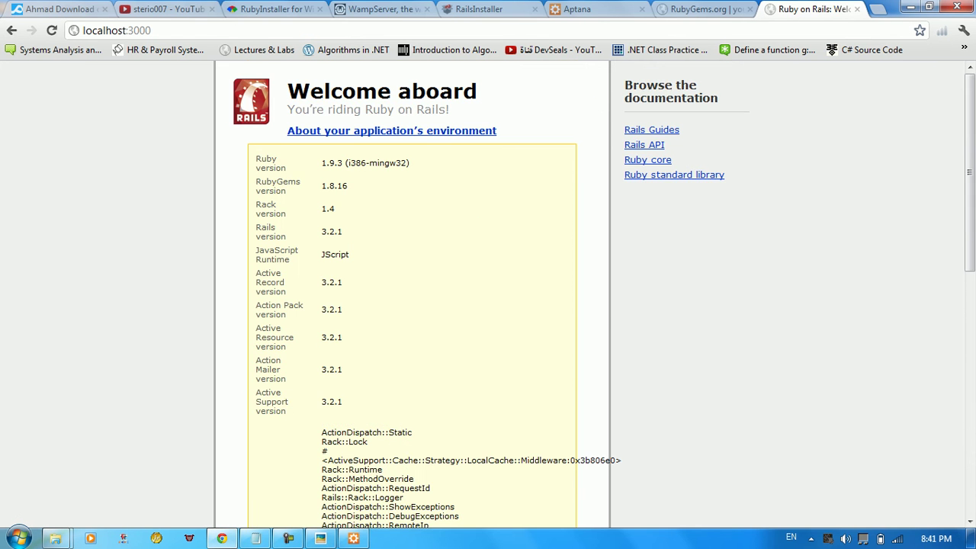
key(alt+Tab)
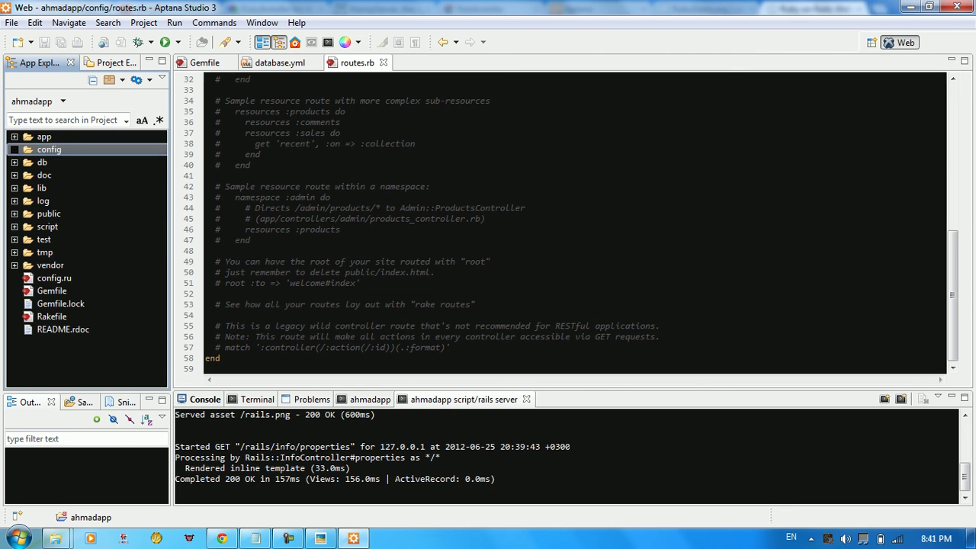
Open app/views/layouts/application.html.erb and place the caret at the end of the csrf_meta_tags line
click(14, 136)
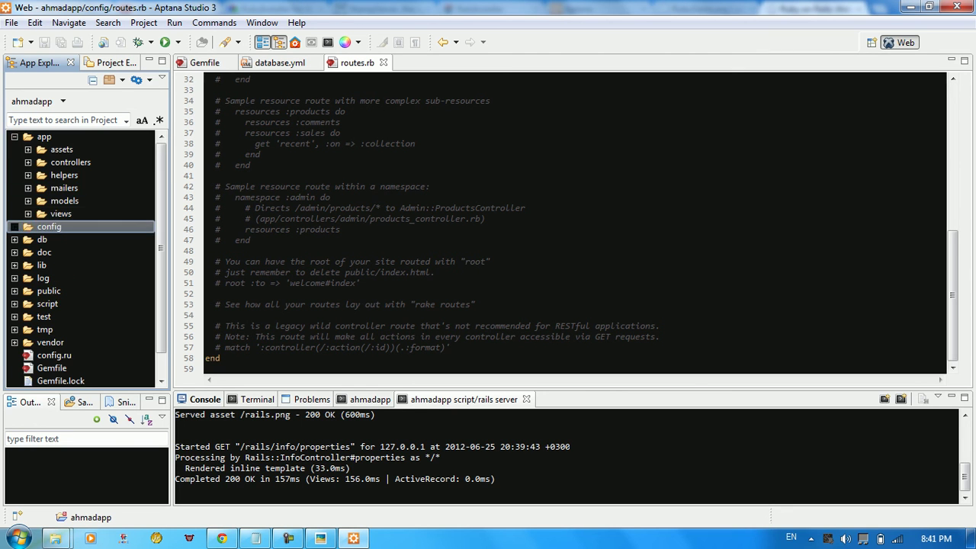
click(28, 213)
click(42, 227)
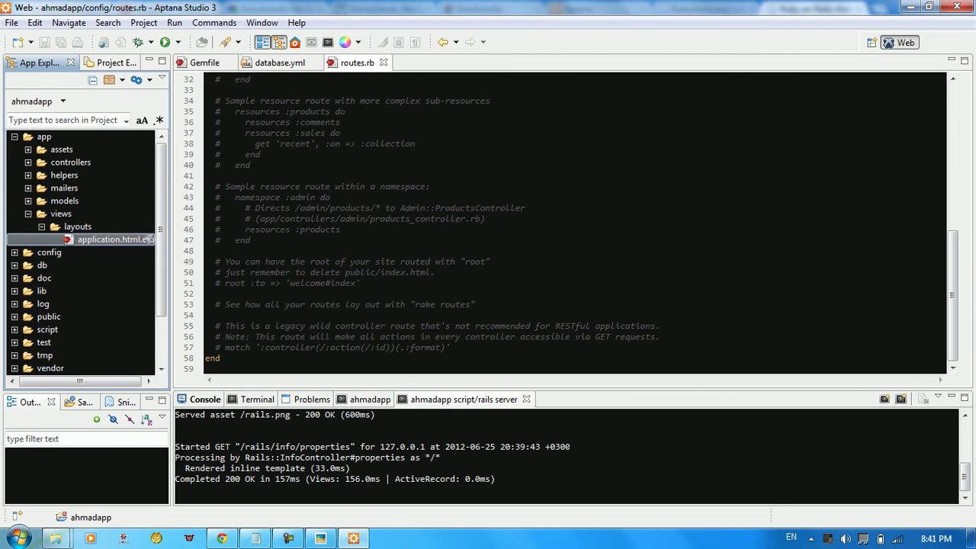
click(111, 239)
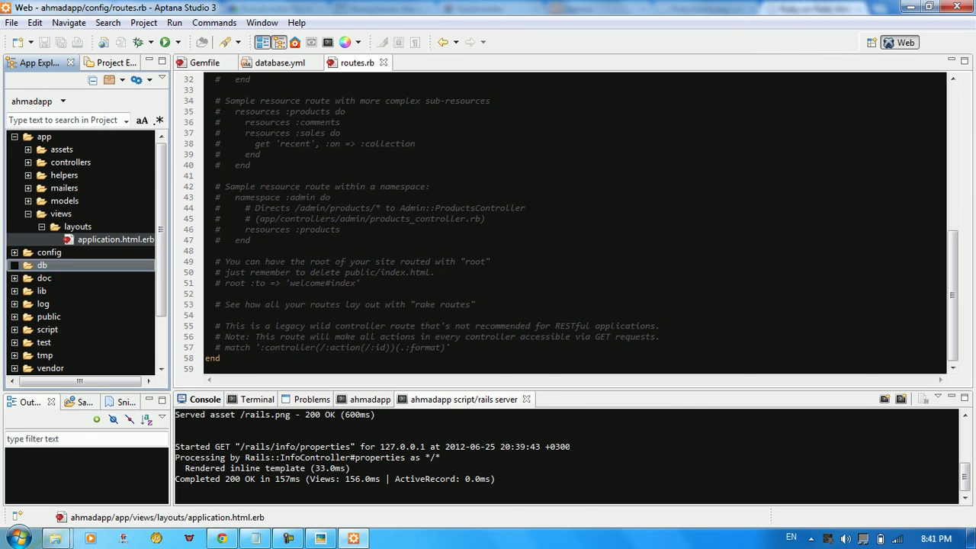
double_click(149, 240)
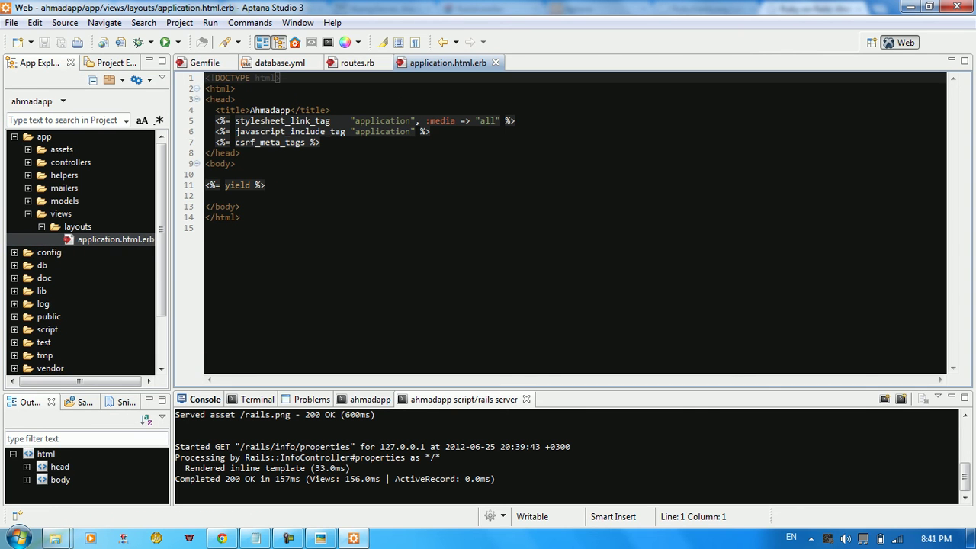
click(236, 163)
key(Up)
key(Up)
key(End)
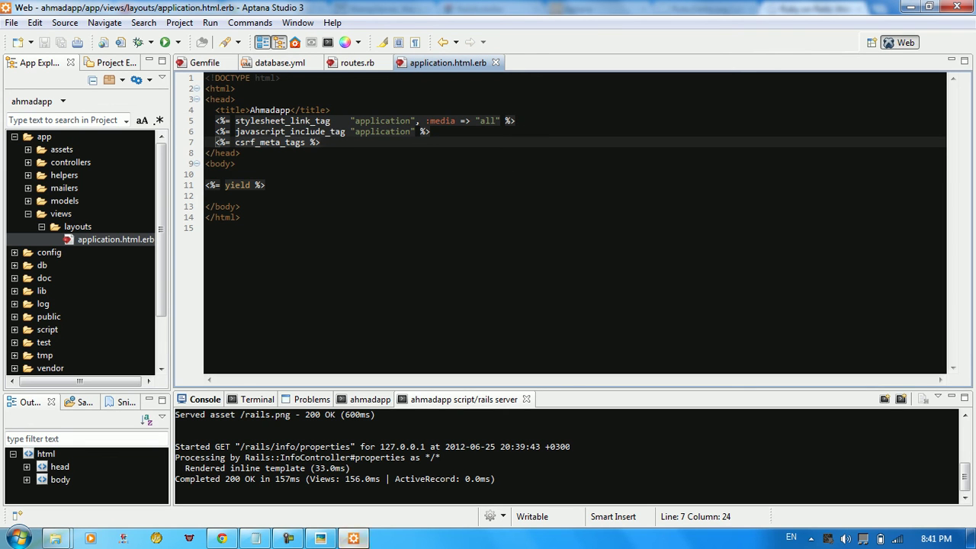
click(221, 538)
Scroll down to Getting started, highlight the 'rake db:create' command, and scroll back up
scroll(412, 293, down, 10)
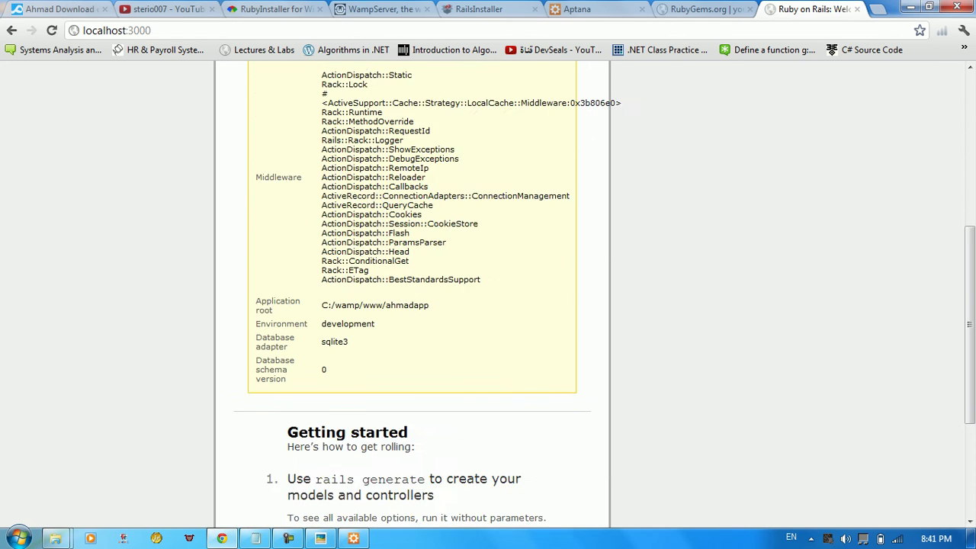
scroll(412, 293, up, 4)
scroll(411, 293, down, 4)
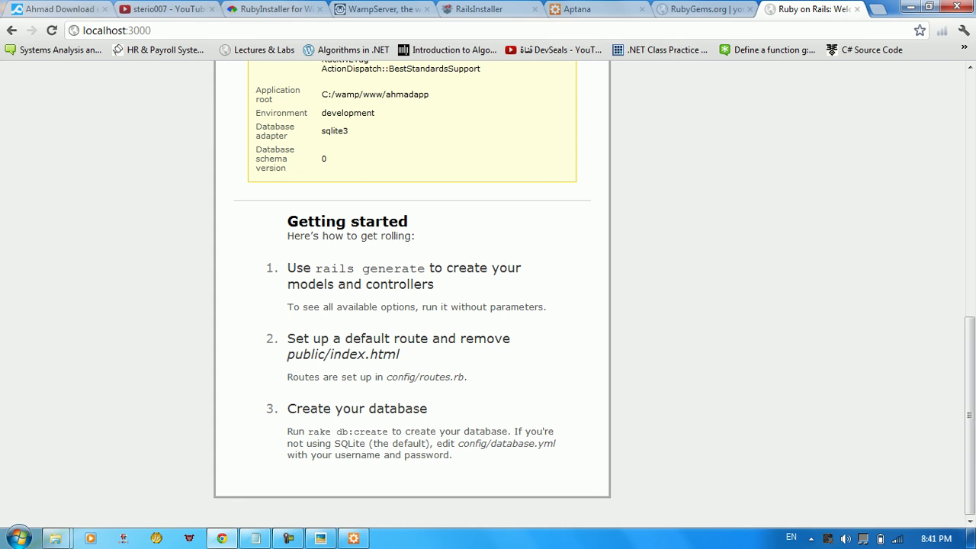
drag(308, 431, 372, 432)
click(372, 431)
drag(388, 431, 335, 431)
click(335, 431)
scroll(381, 131, up, 10)
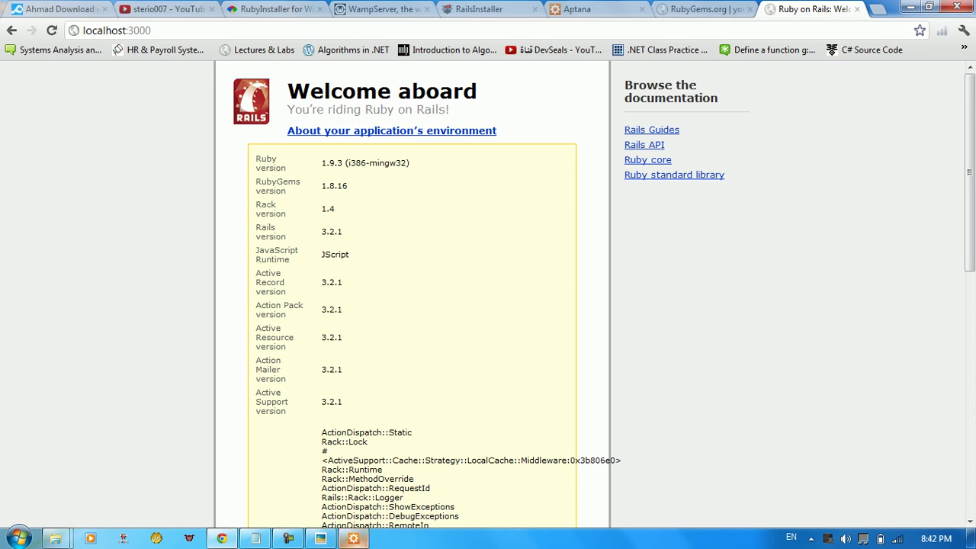
click(353, 538)
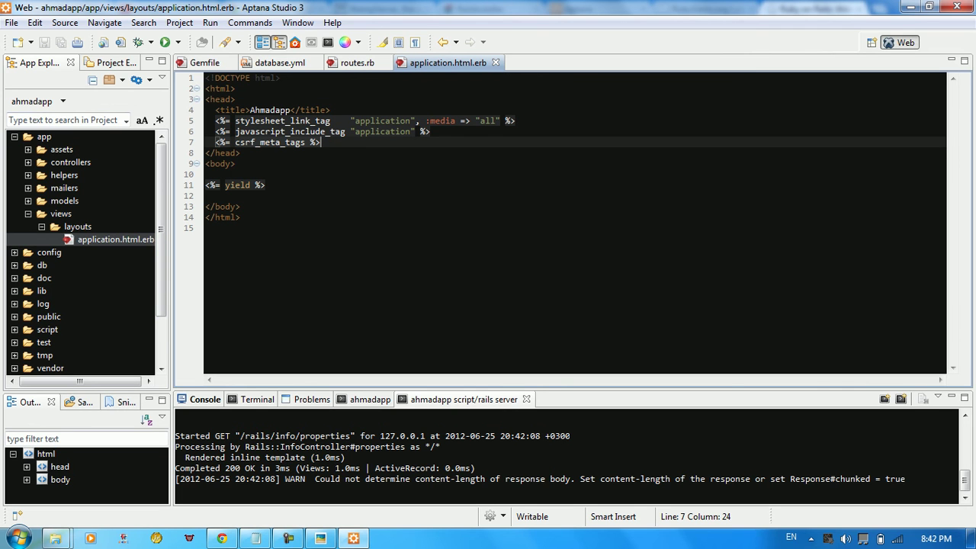
Collapse the views and app folders, then put the caret at the end of layout line 7
click(206, 195)
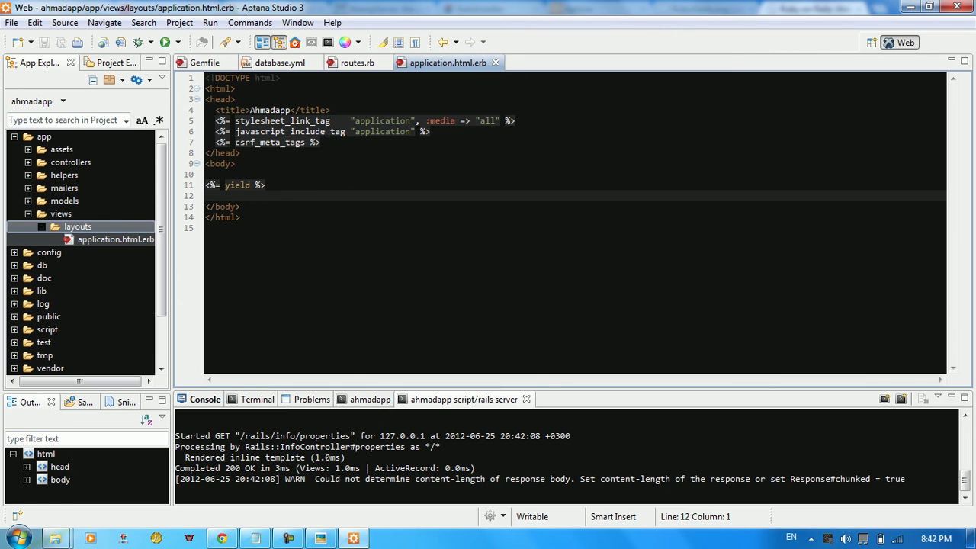
click(28, 213)
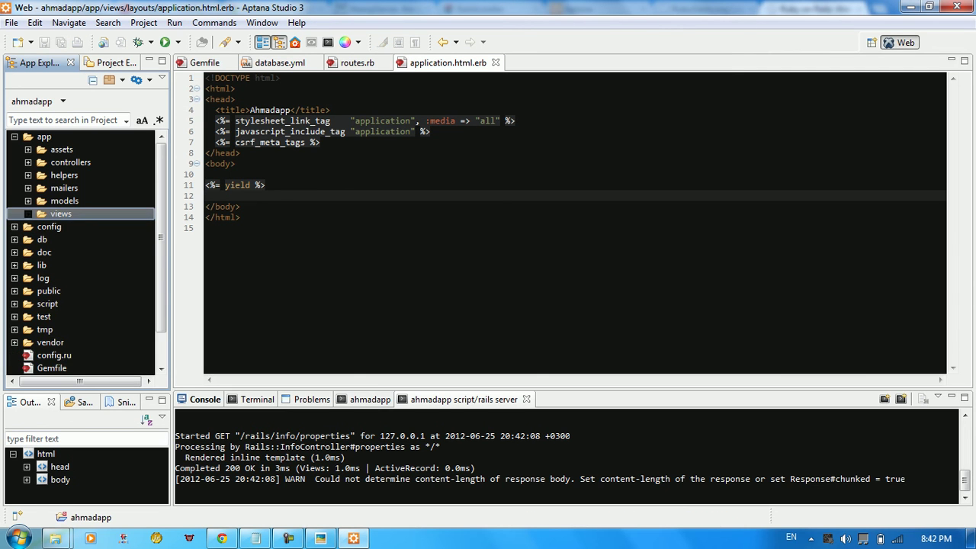
click(15, 136)
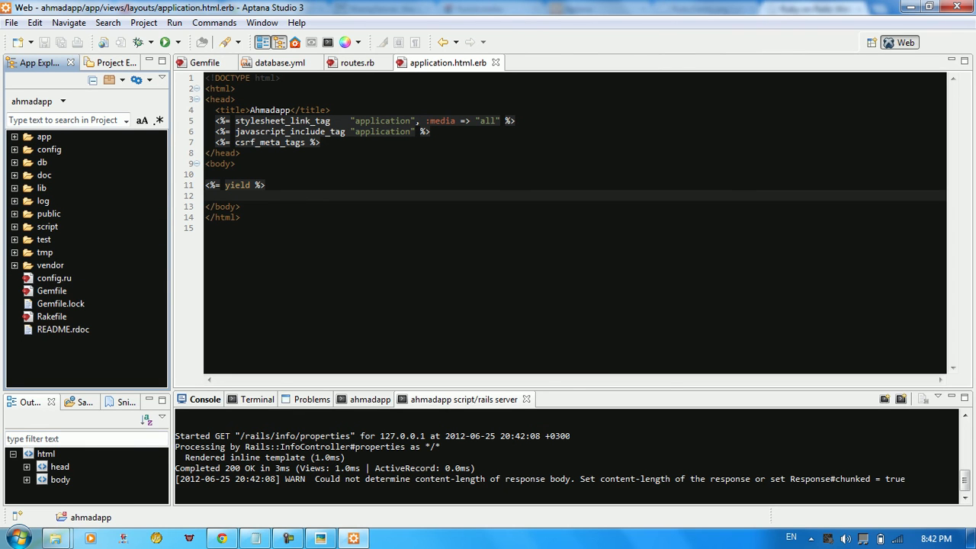
click(236, 163)
click(241, 152)
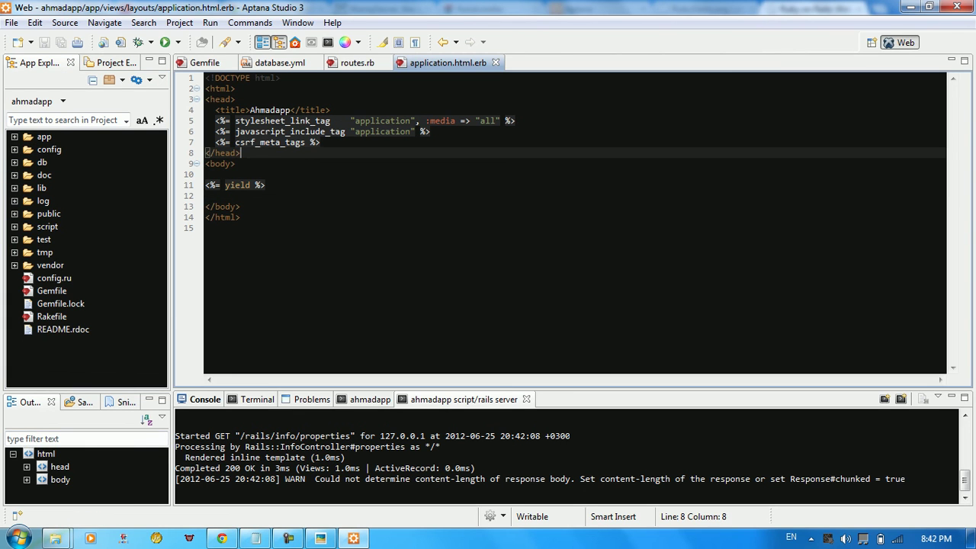
click(321, 142)
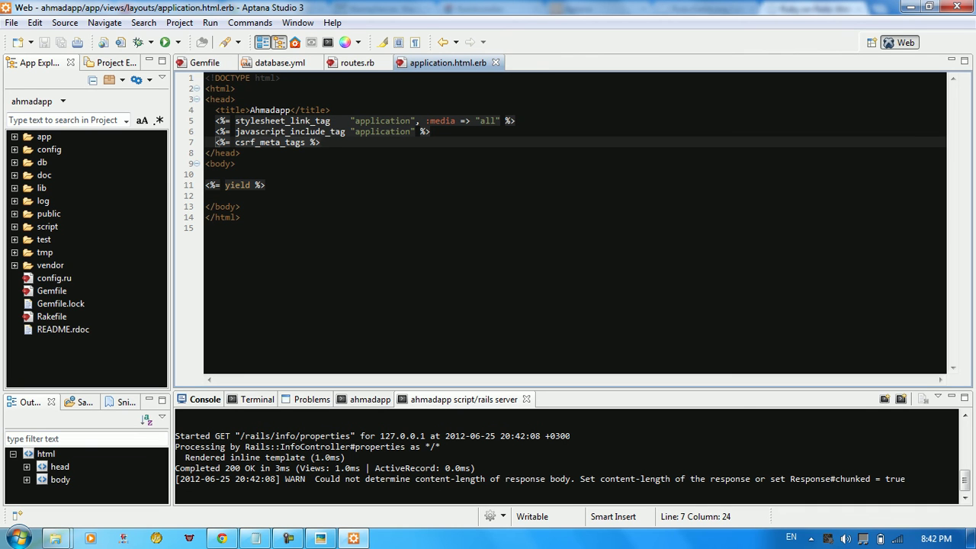